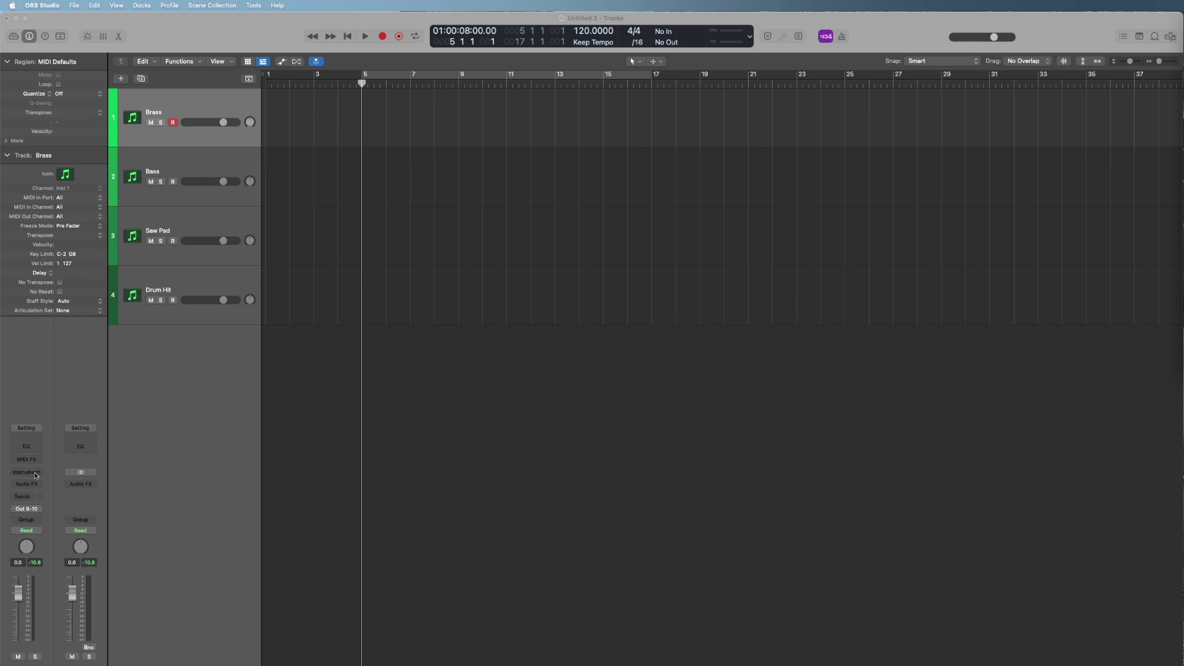
Step: Insert the Opus instrument on the Brass track and load the Low Brass long patch LB Sus MAX from EW Hollywood Brass Gold
left_click(23, 475)
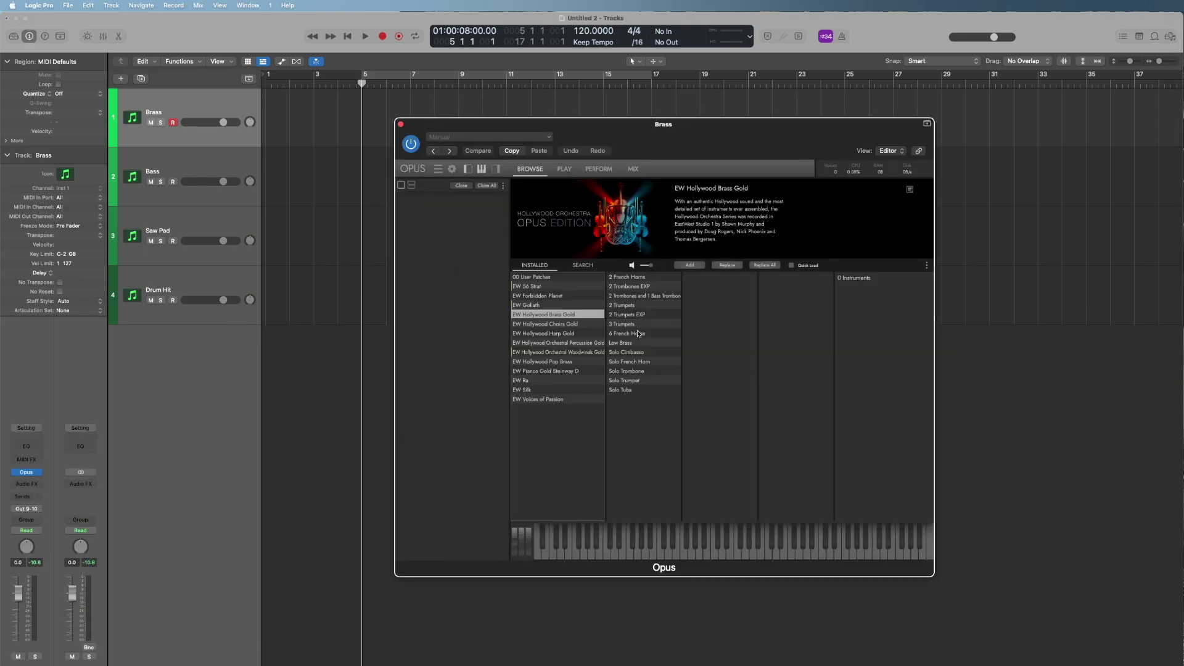
left_click(642, 345)
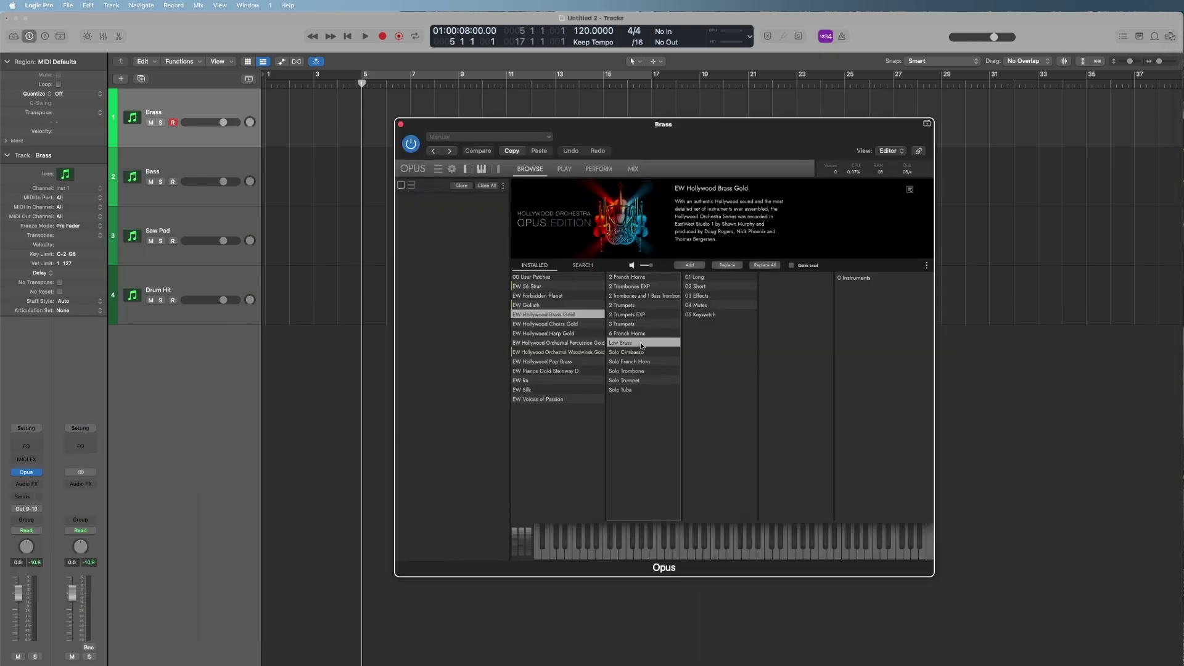
left_click(715, 279)
left_click(874, 317)
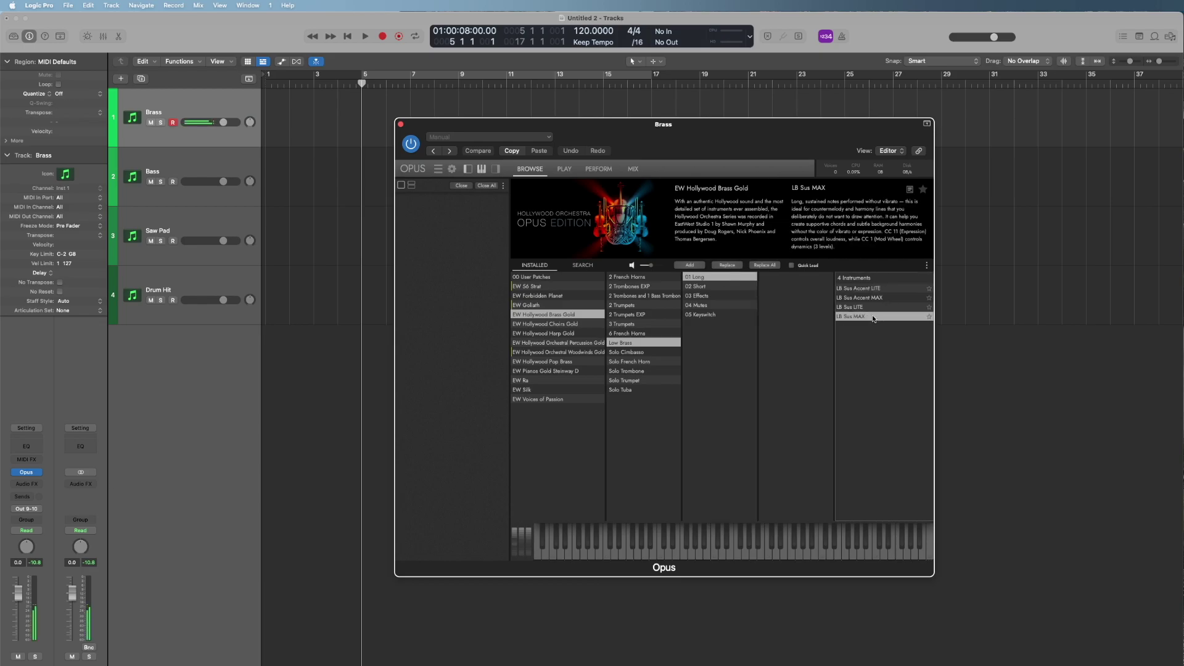
double_click(874, 317)
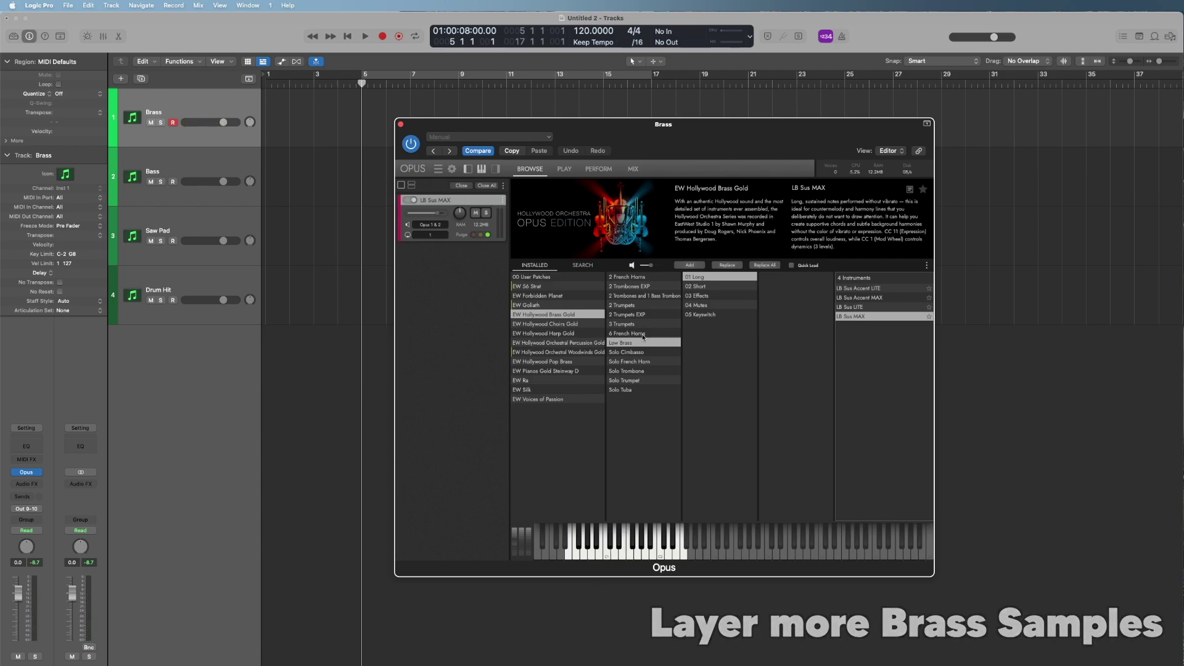
Step: Add the 6 French Horns long patch 6FH Sus MAX as a second layer and set its MIDI channel to 1
key("Up")
key("Right")
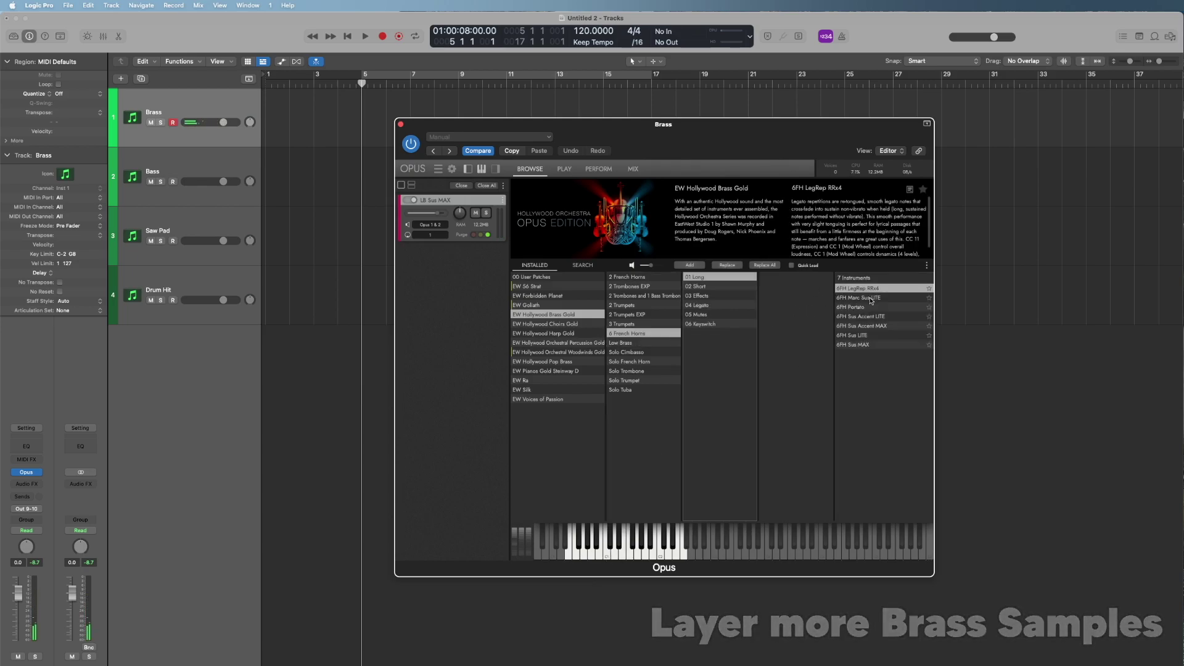
left_click(883, 346)
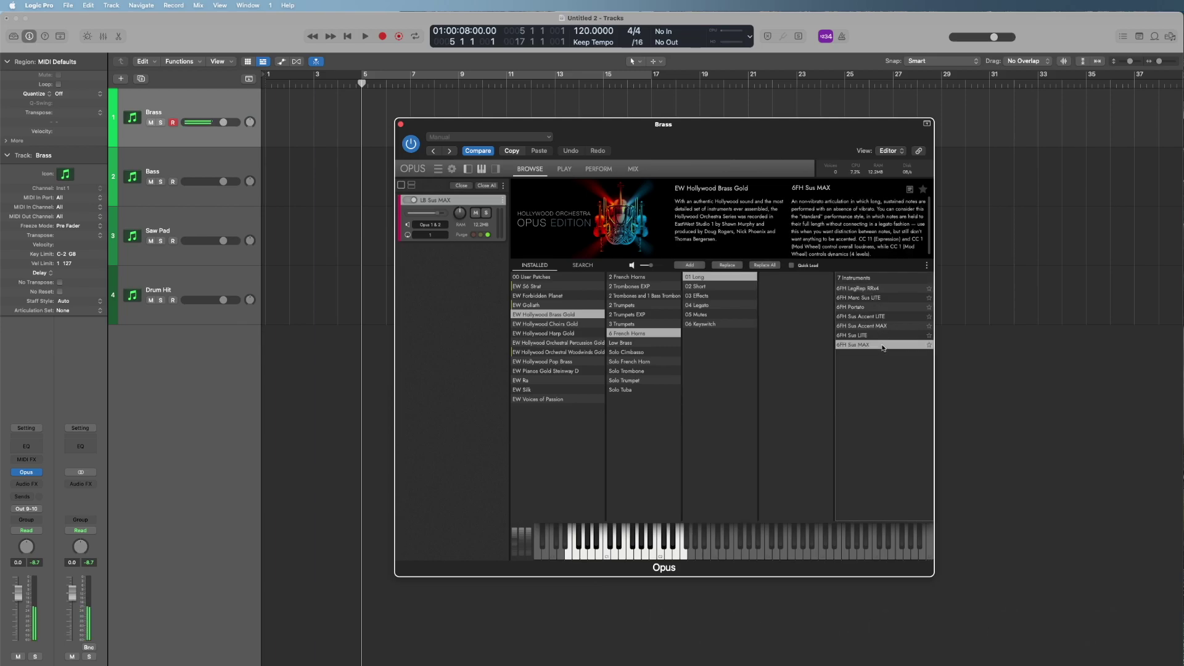
double_click(883, 346)
left_click(427, 285)
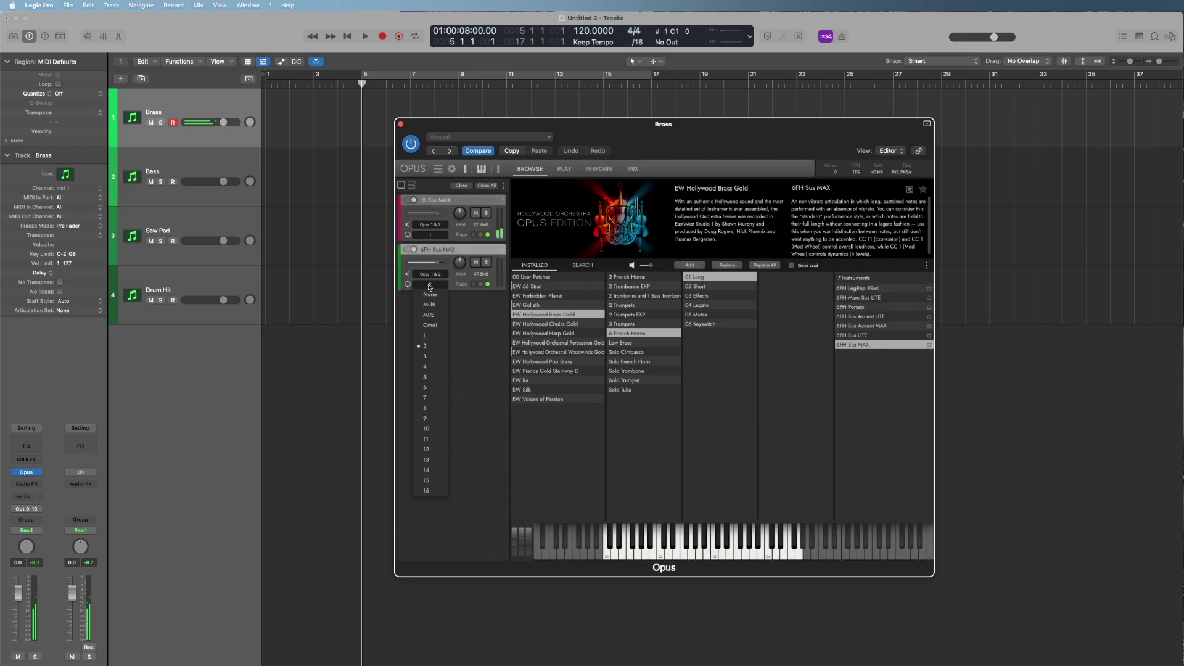
left_click(438, 338)
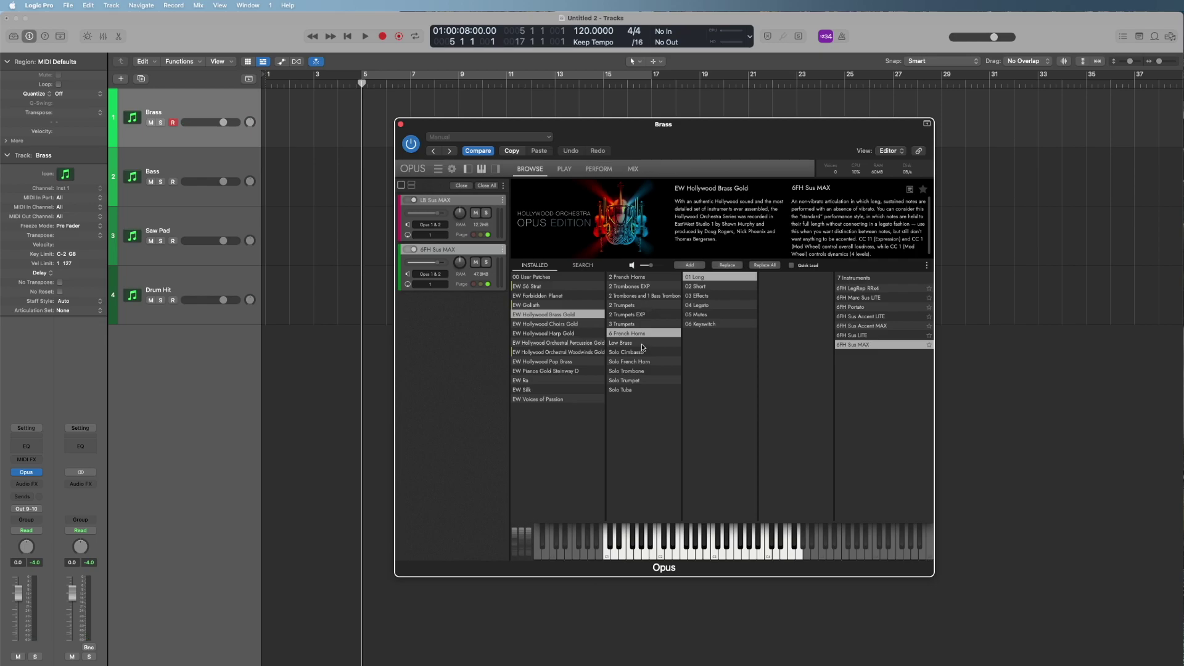
Step: Audition the Solo Tuba long patches and add 1TU Sus LITE as another layer
left_click(644, 390)
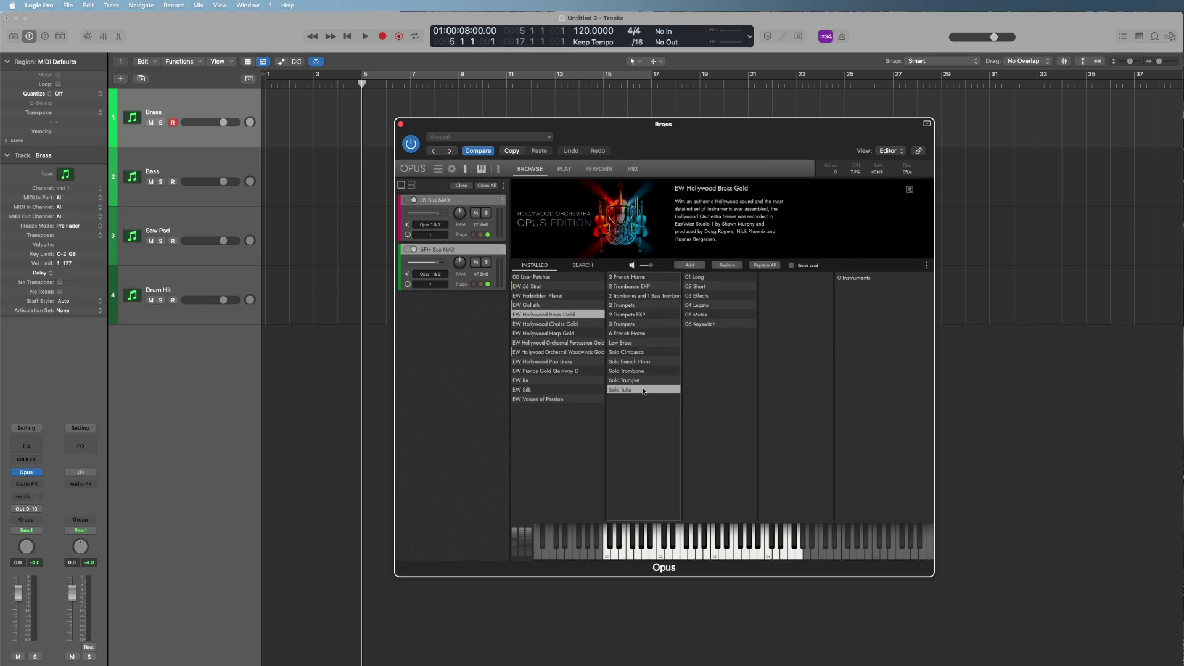
left_click(717, 278)
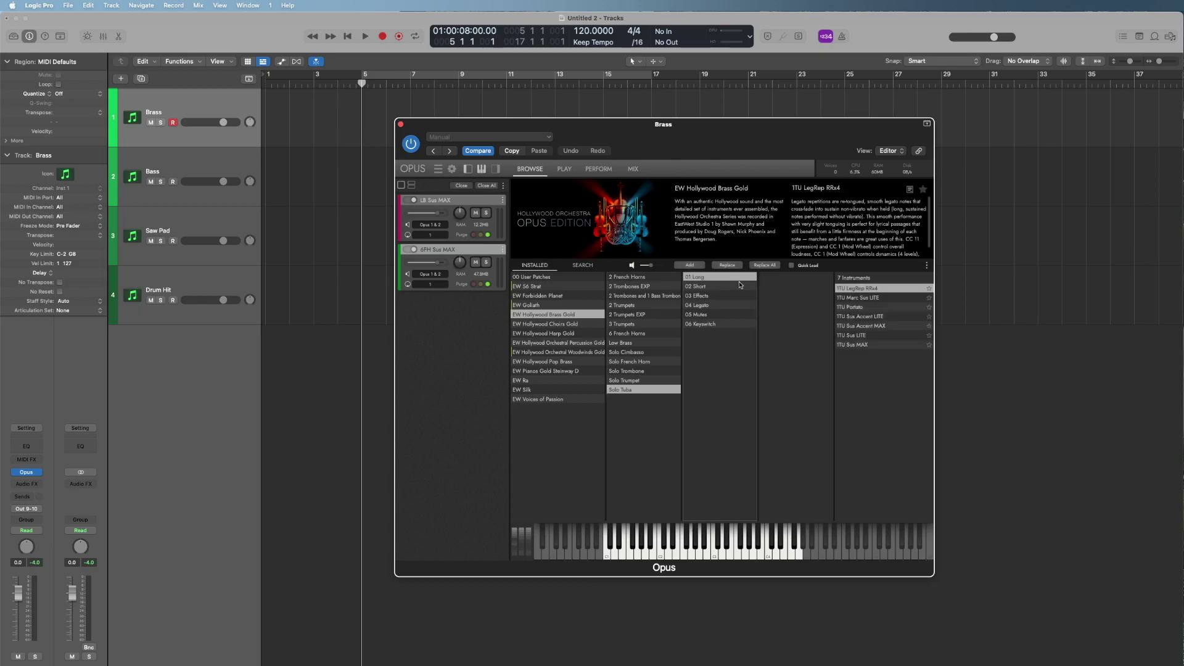
left_click(884, 327)
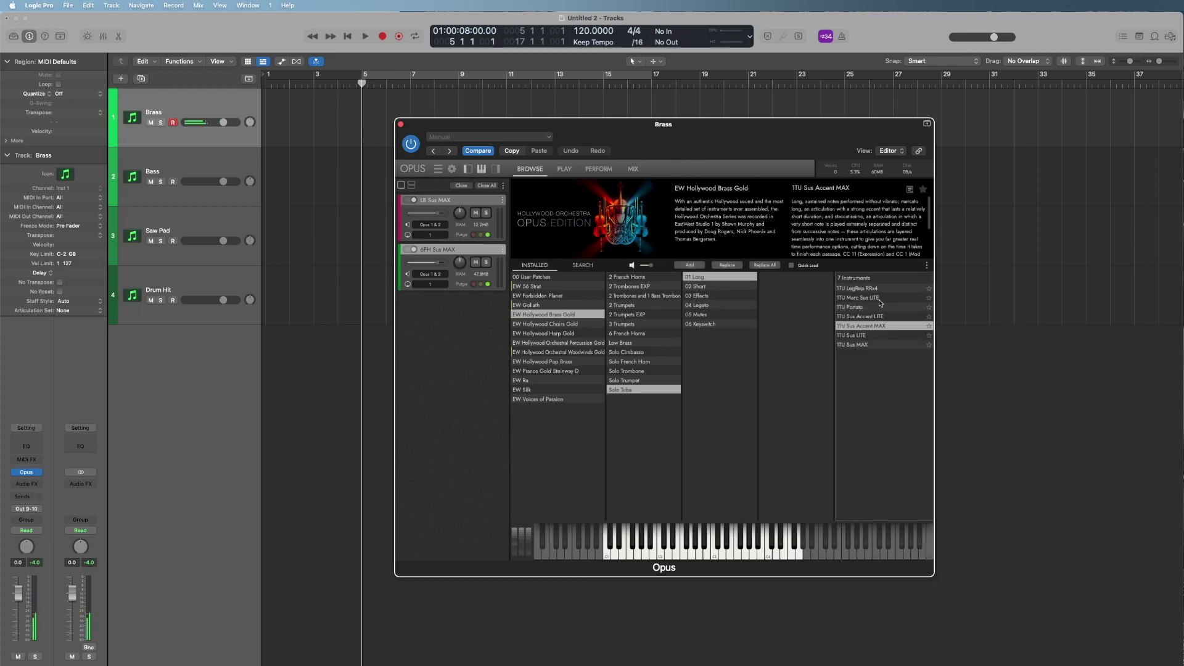
left_click(882, 336)
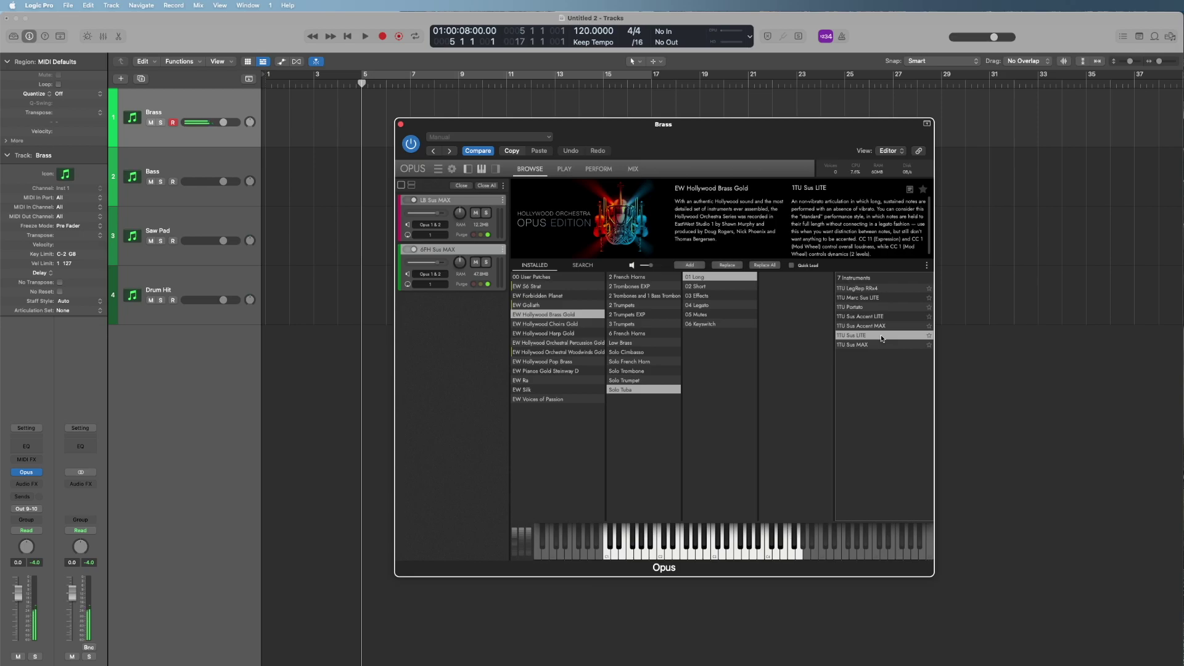
right_click(882, 338)
left_click(864, 342)
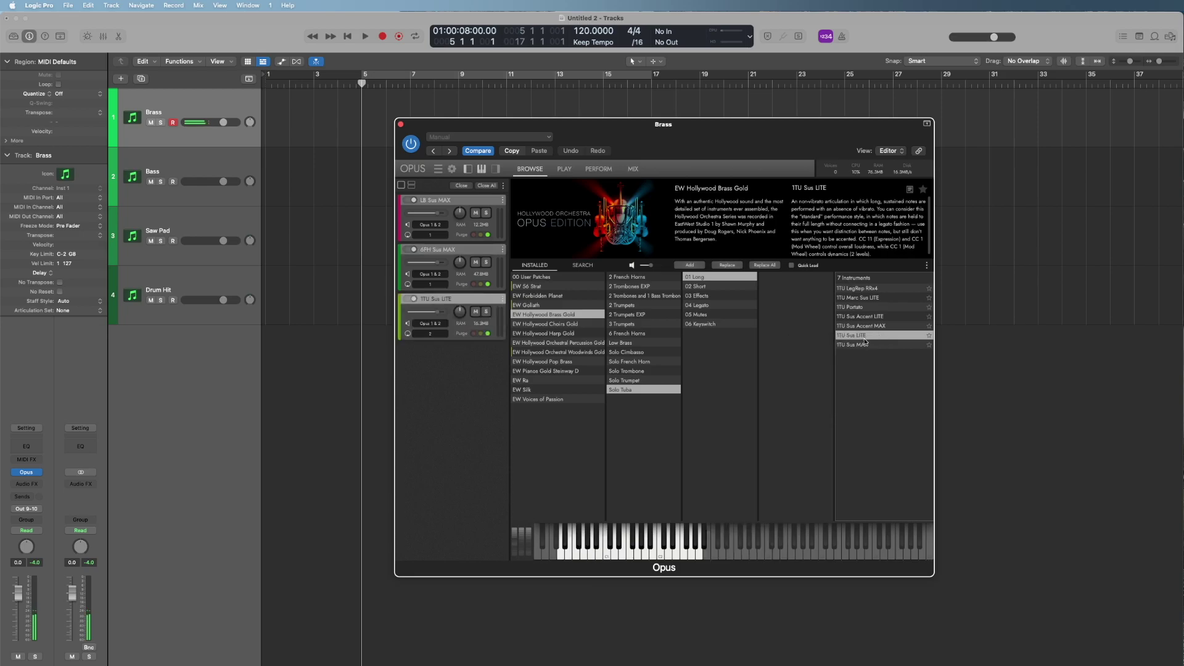
Step: Set the 1TU Sus LITE layer's MIDI channel to 1 and audition that layer in solo
left_click(430, 334)
left_click(425, 385)
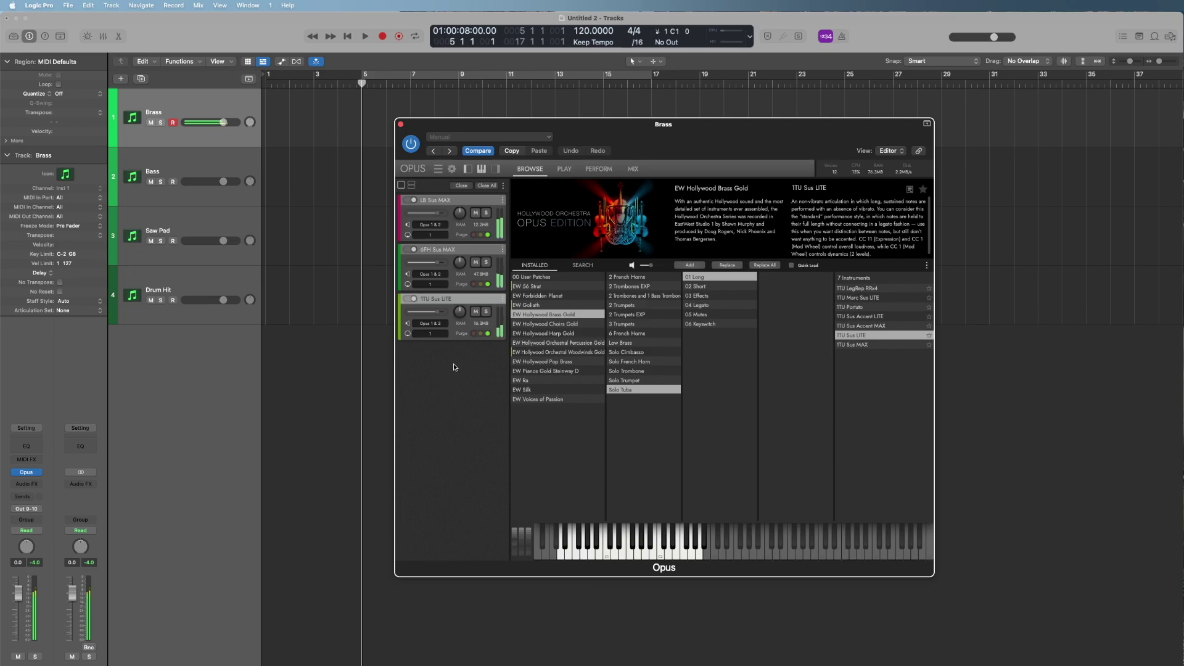
left_click(487, 312)
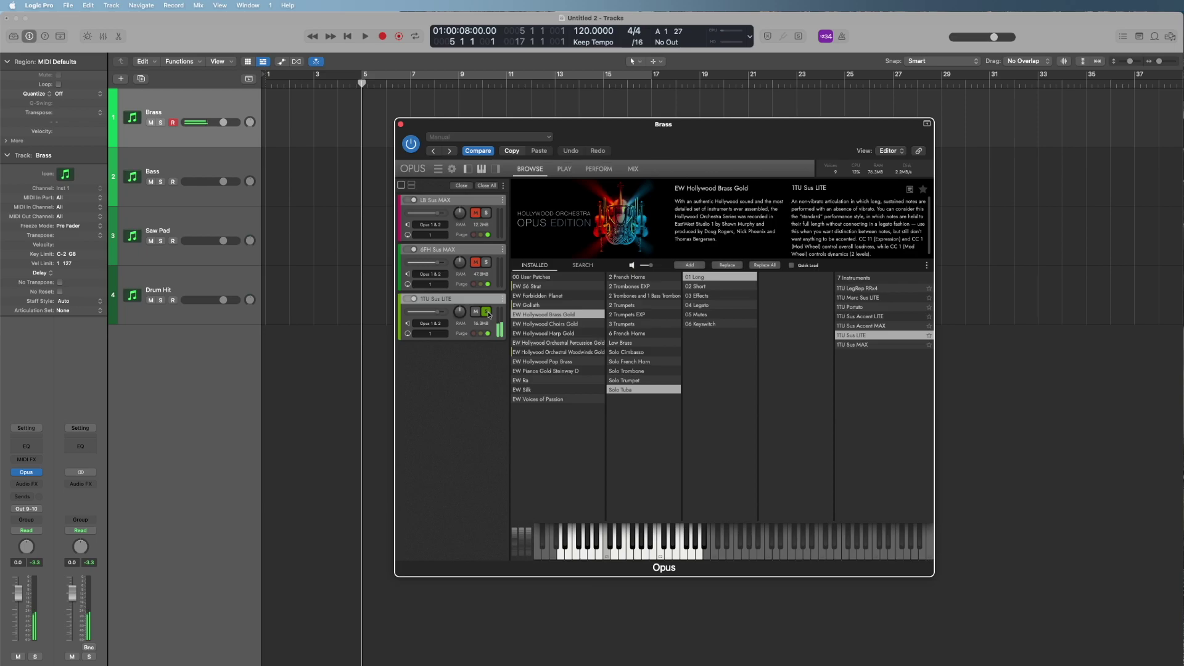
left_click(486, 312)
Step: Audition the Solo Cimbasso long patches and add 1CM Sus MAX as a further layer
left_click(649, 354)
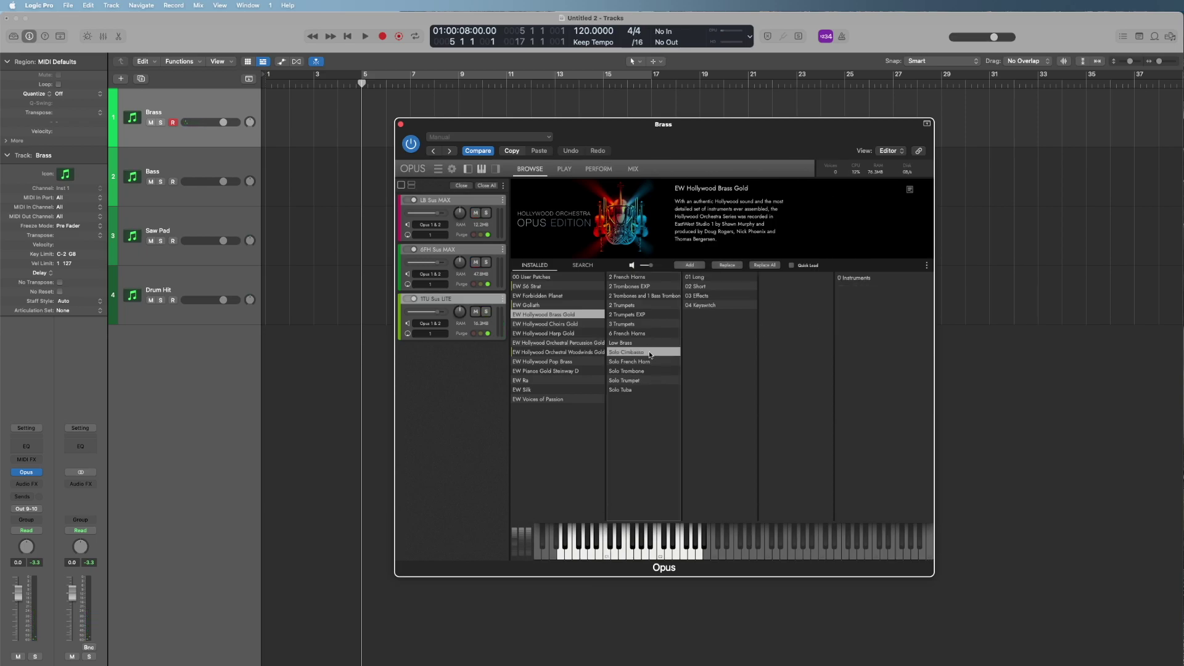
left_click(713, 286)
left_click(716, 278)
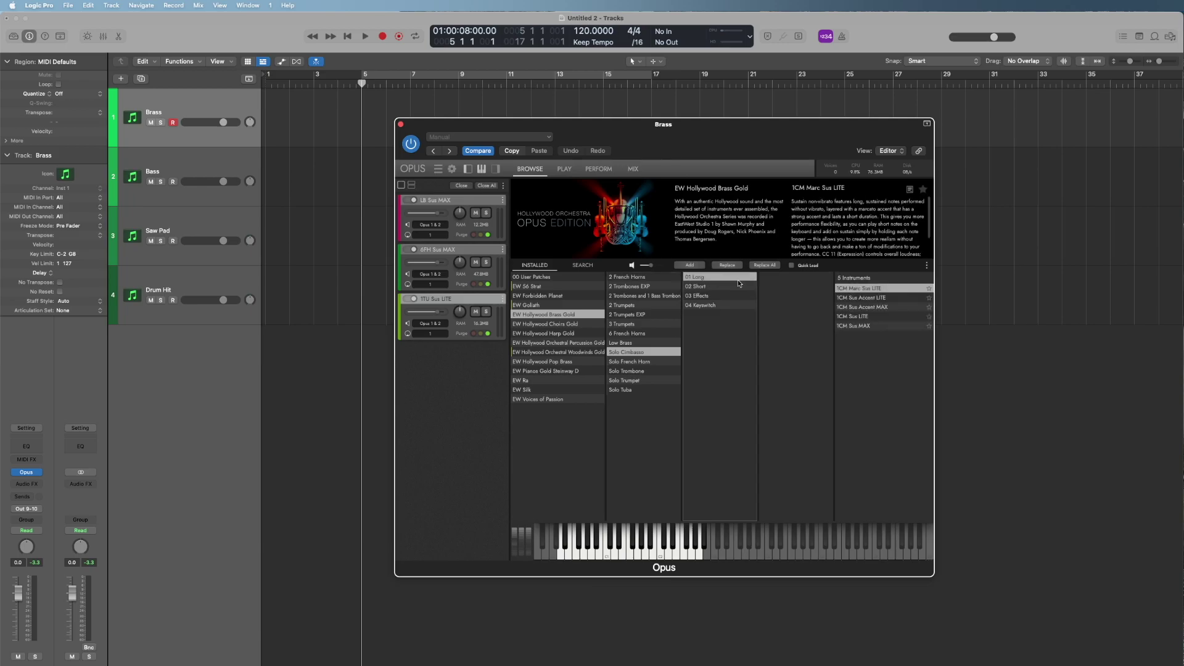
left_click(876, 298)
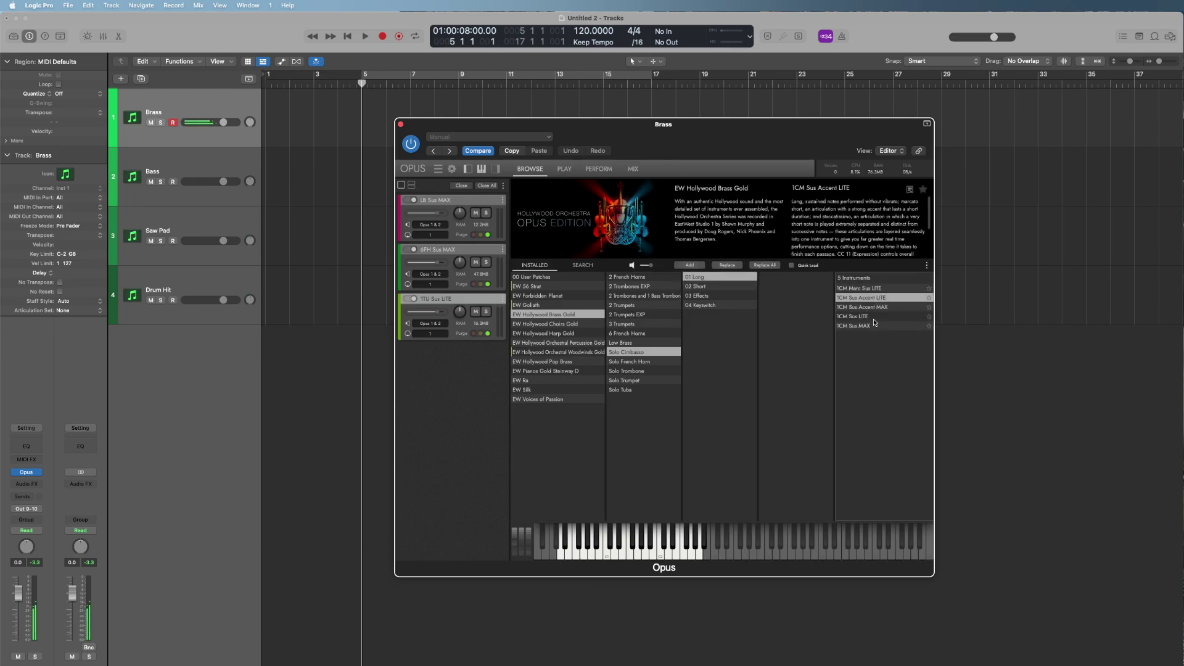
left_click(876, 327)
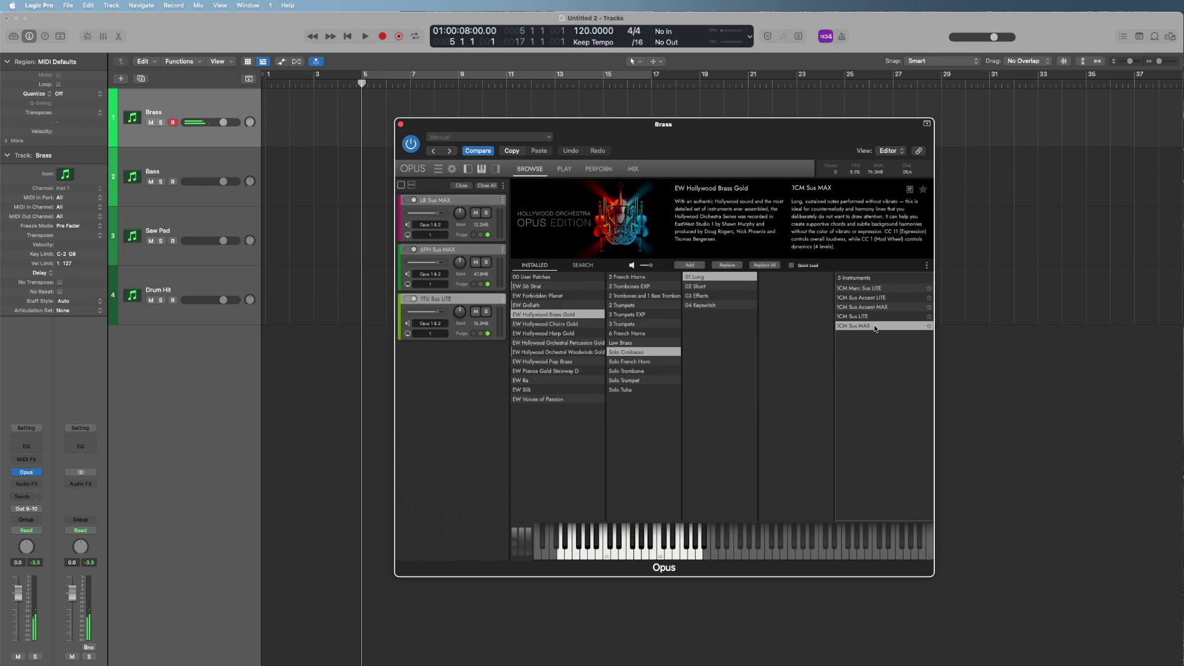
right_click(875, 327)
left_click(813, 332)
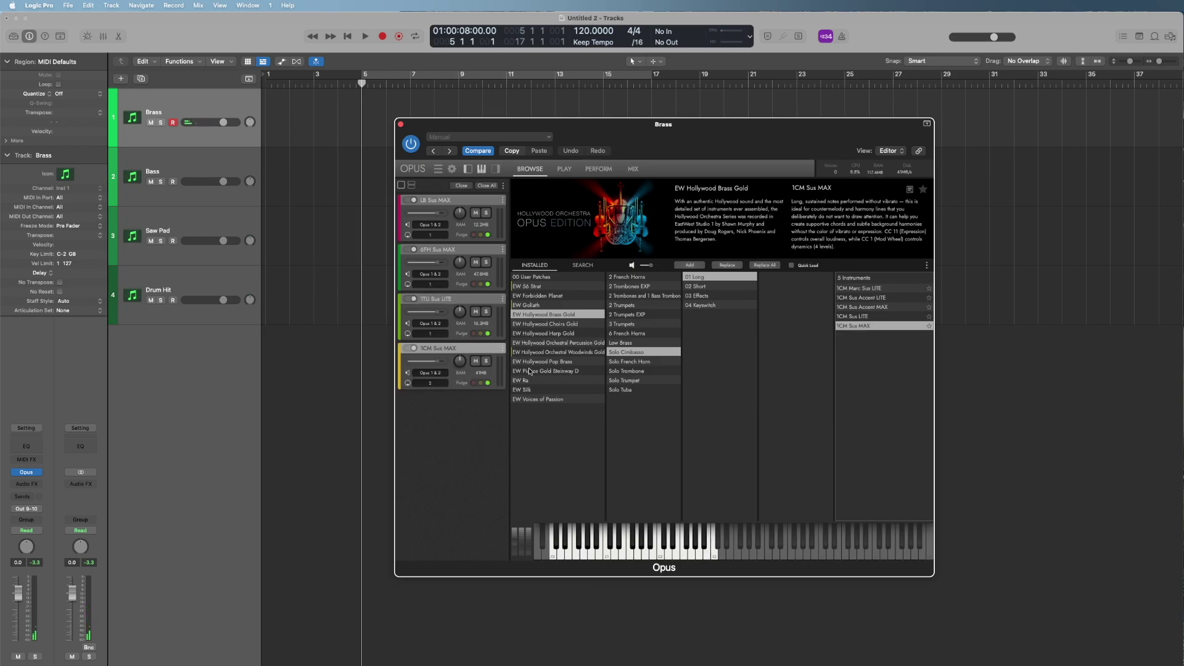
Step: Set the 1CM Sus MAX layer's MIDI channel to 1 and compare it in solo with the tuba layer
left_click(486, 363)
left_click(430, 383)
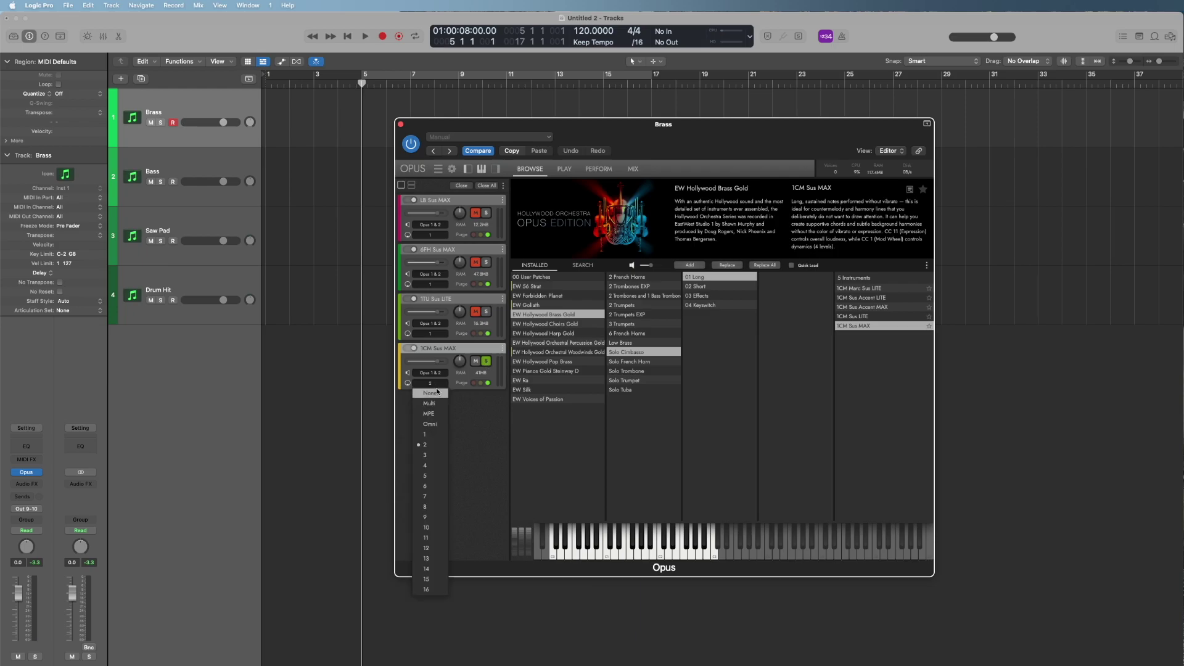
left_click(432, 436)
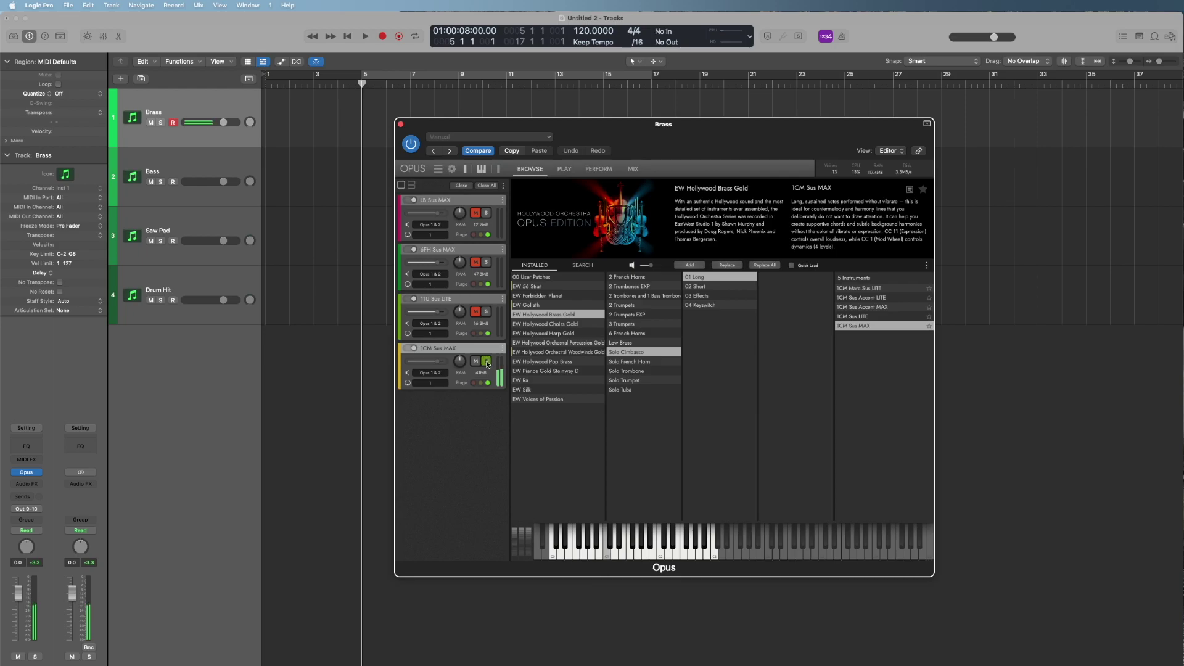
left_click(487, 312)
left_click(487, 313)
left_click(487, 362)
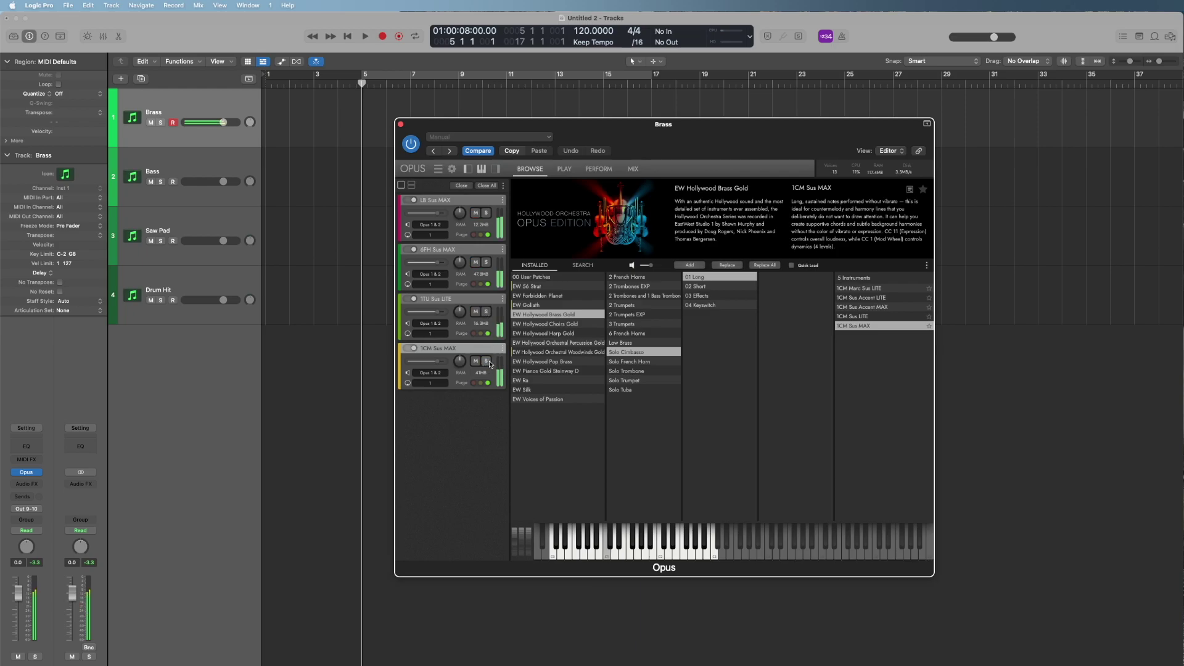
Step: Add the long patch 3TB Sus MAX from 2 Trombones and 1 Bass Trombone on MIDI channel 1 and audition it in solo
left_click(656, 300)
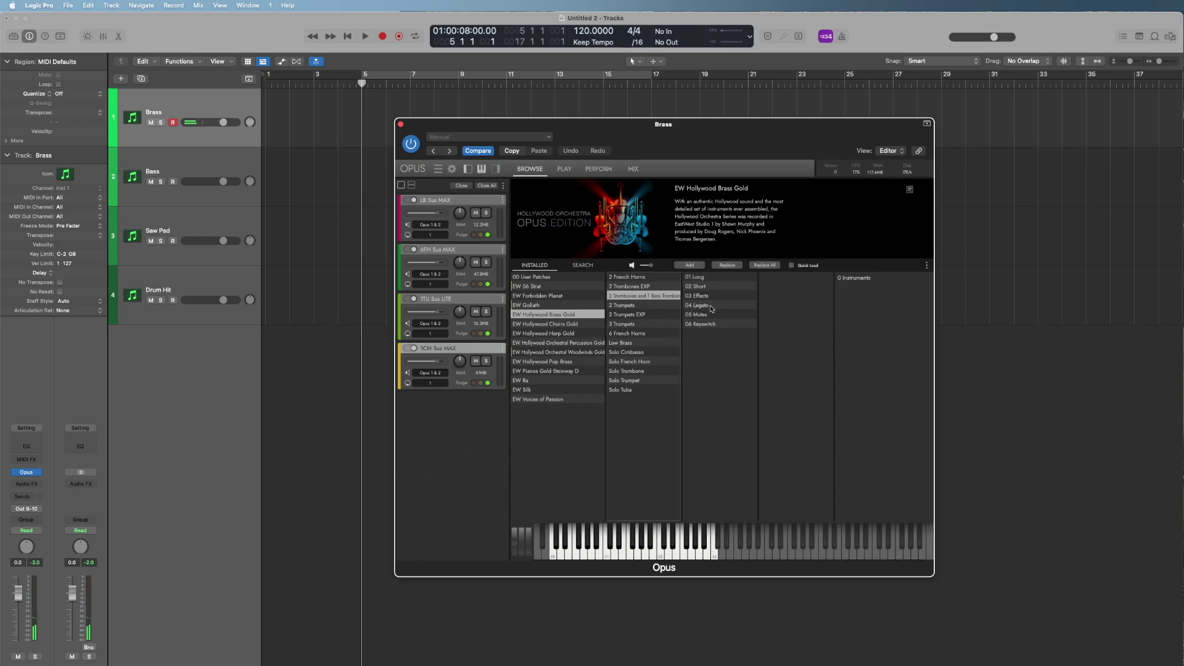
left_click(697, 277)
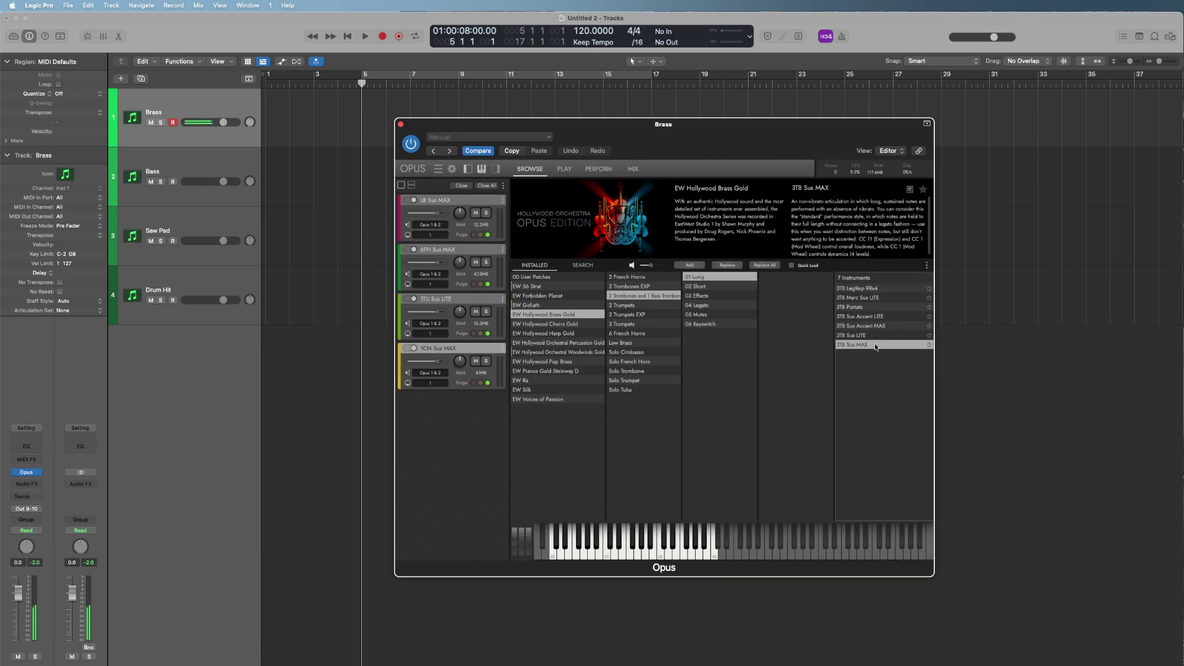
right_click(875, 345)
left_click(820, 276)
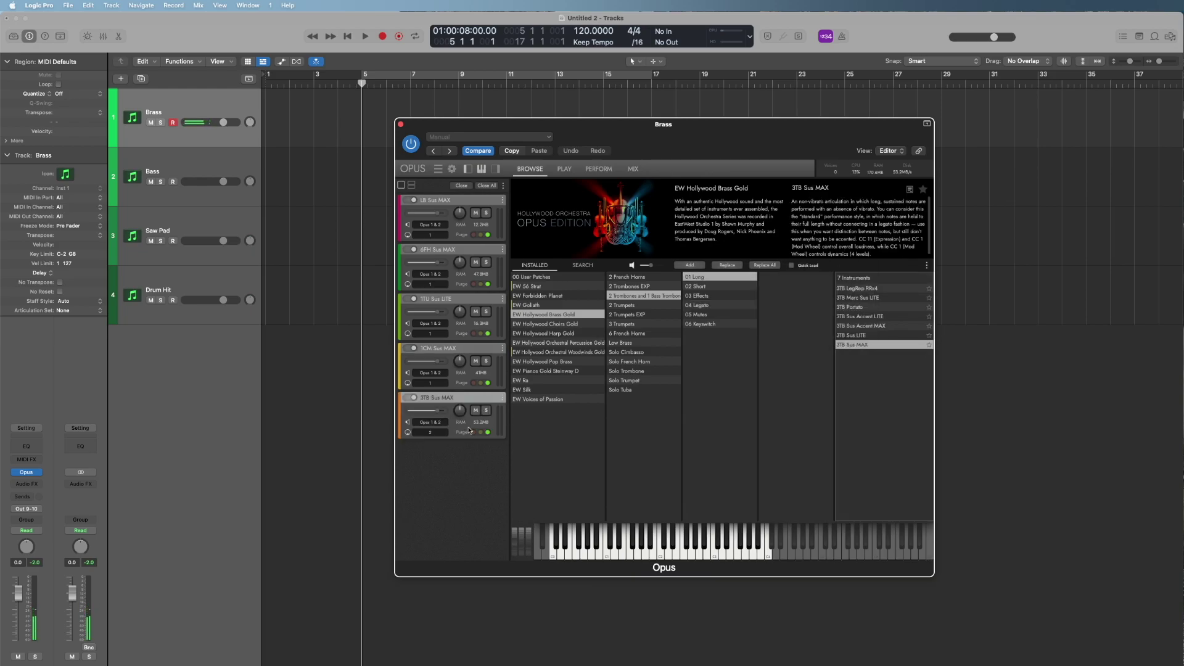
left_click(432, 432)
left_click(434, 485)
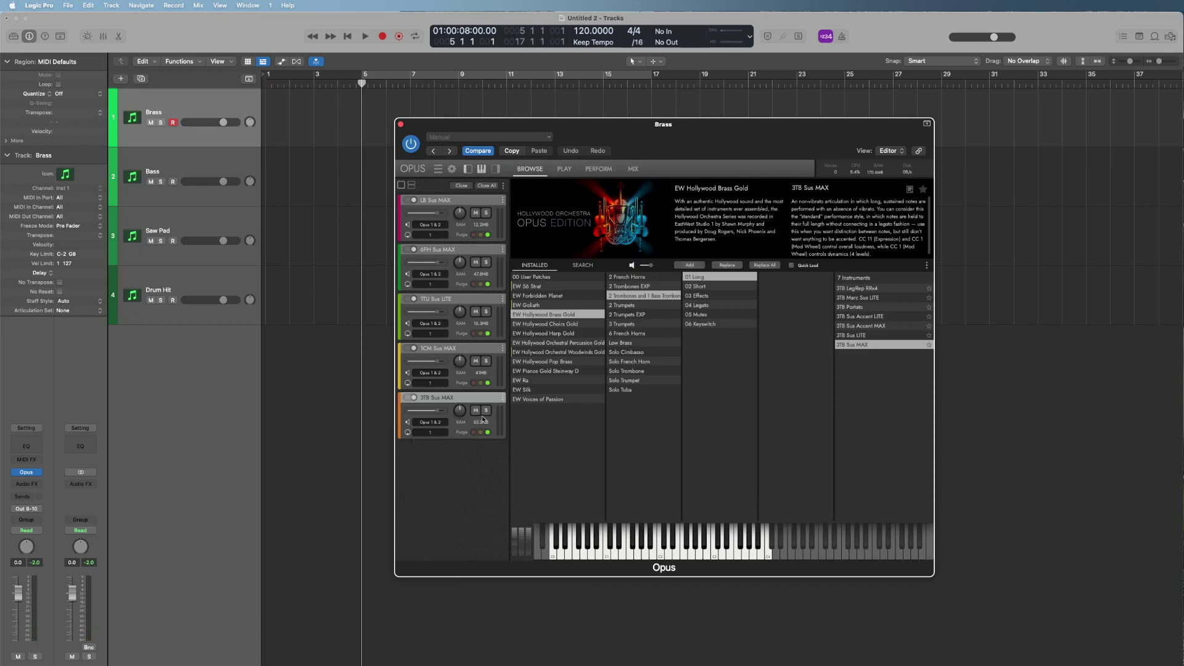
left_click(486, 412)
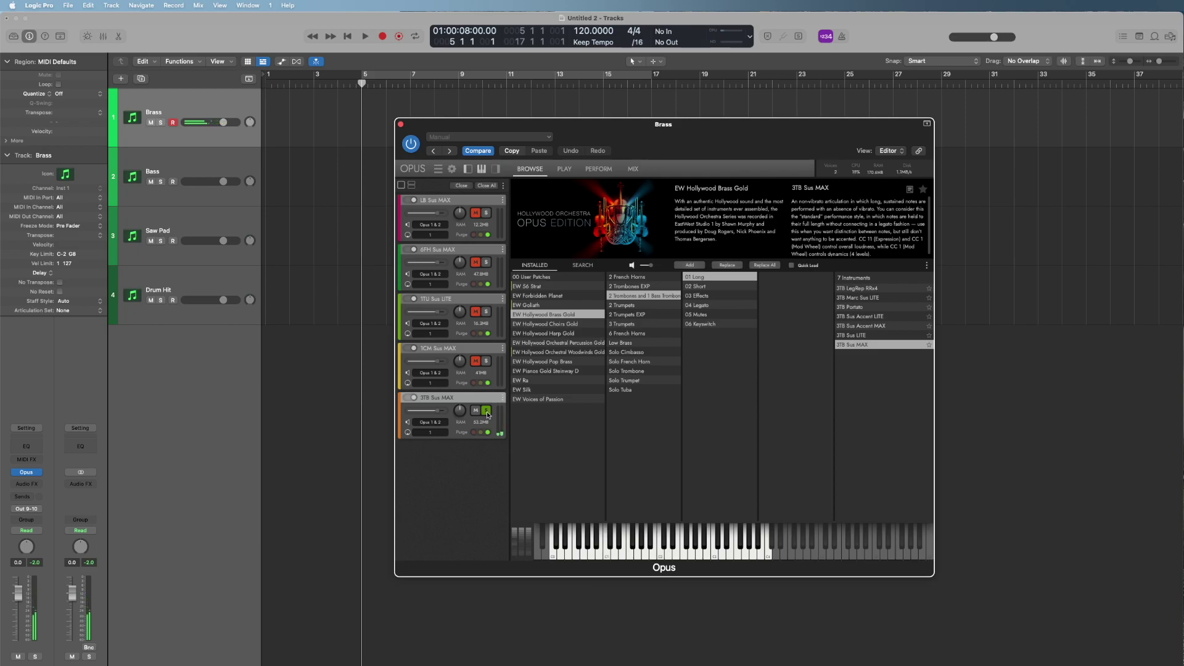
Step: Close the instrument window and create an empty MIDI region on the Brass track spanning bar 5 to bar 17
left_click(400, 124)
right_click(372, 116)
left_click(388, 119)
left_click_drag(384, 139, 651, 140)
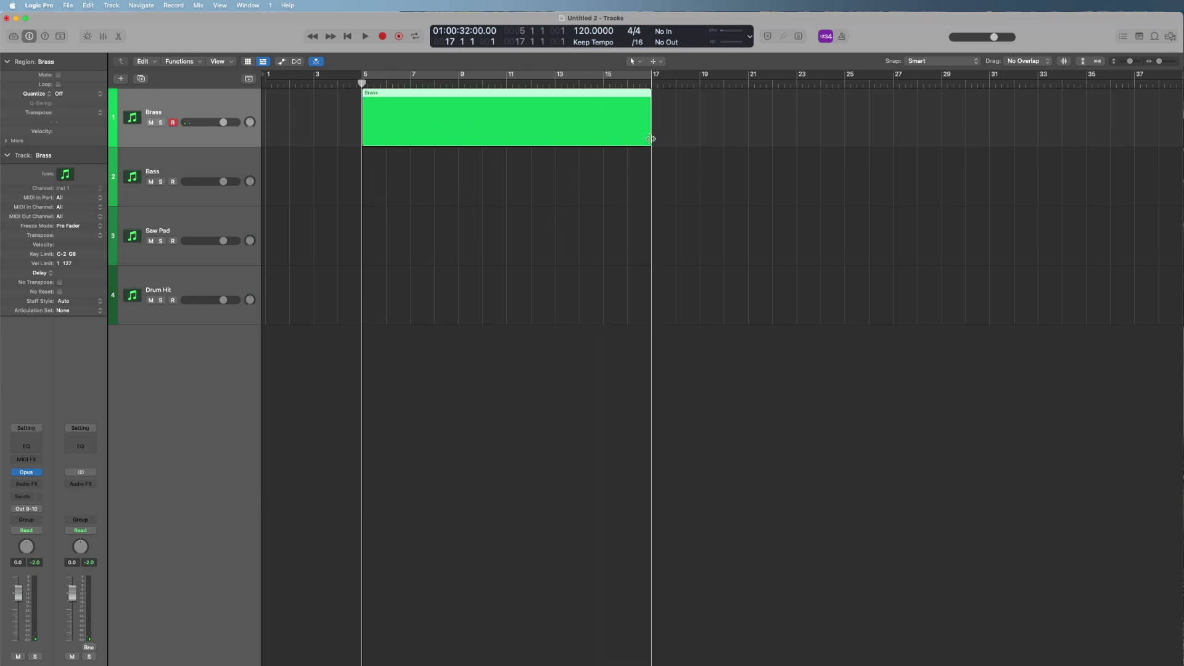
Step: Open the Brass region in the Piano Roll and draw a C1 note starting at bar 5
key("e")
left_click(225, 639)
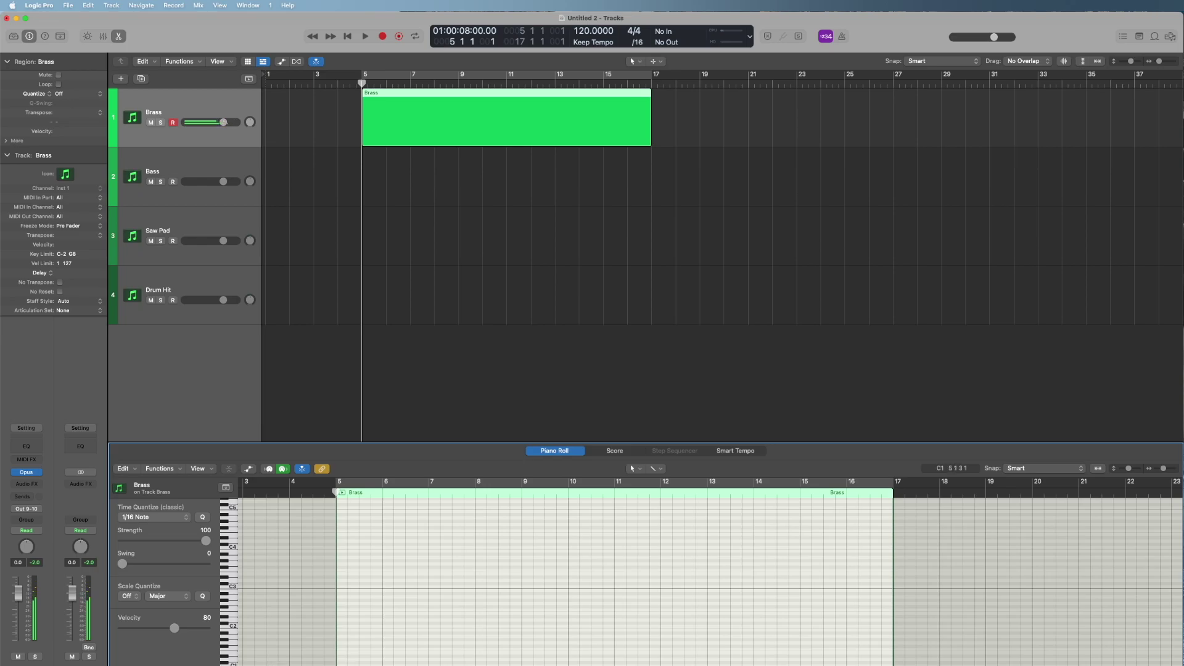
scroll(343, 647, "down", 1)
left_click(343, 651)
Step: Set the velocity of the C1 note to 127
left_click_drag(404, 651, 401, 625)
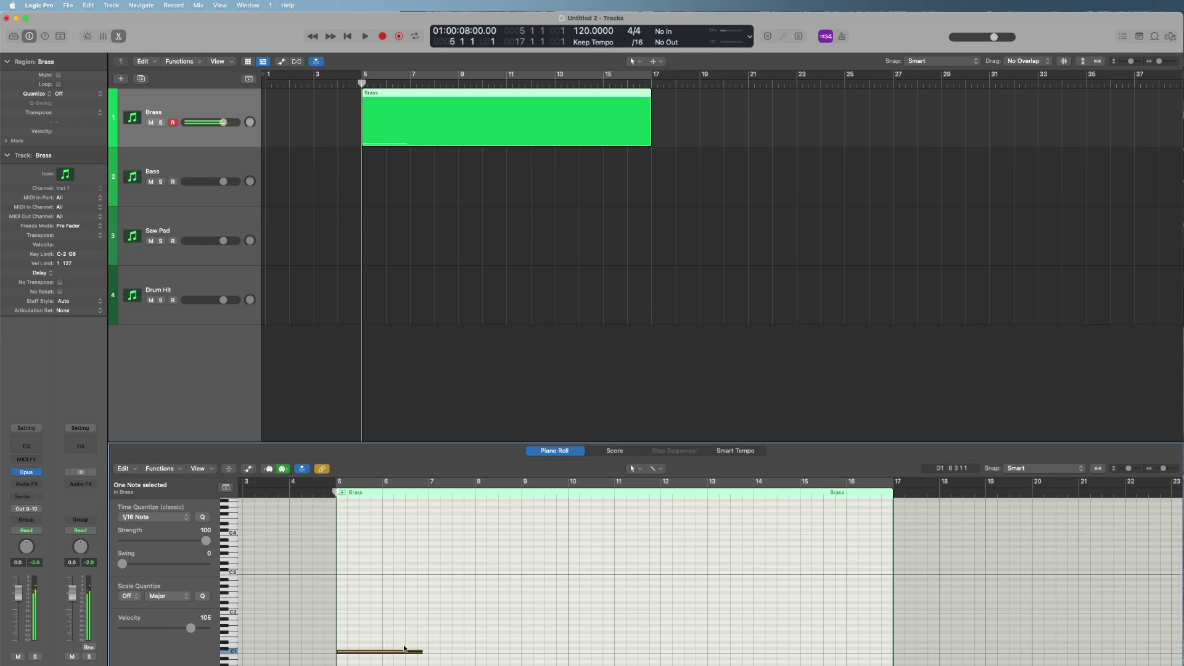
left_click(408, 653)
left_click_drag(411, 652, 410, 613)
left_click(410, 652)
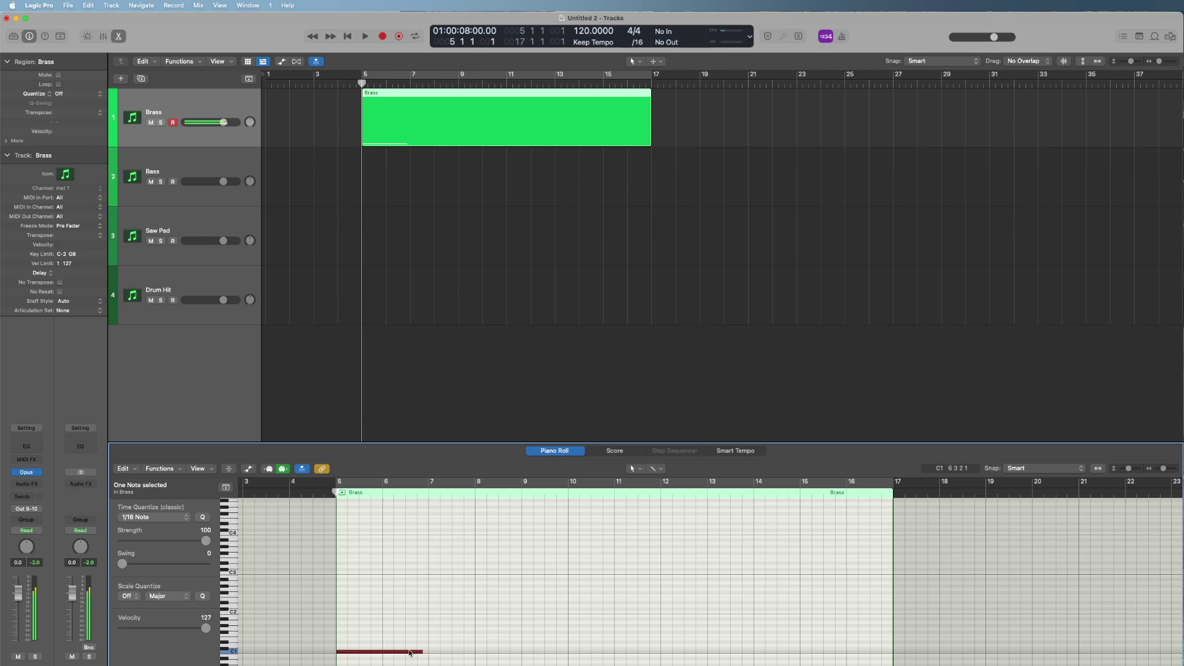
Step: Extend the C1 note to bar 17, copy it an octave up to C2, and play back the result
left_click_drag(411, 652, 892, 655)
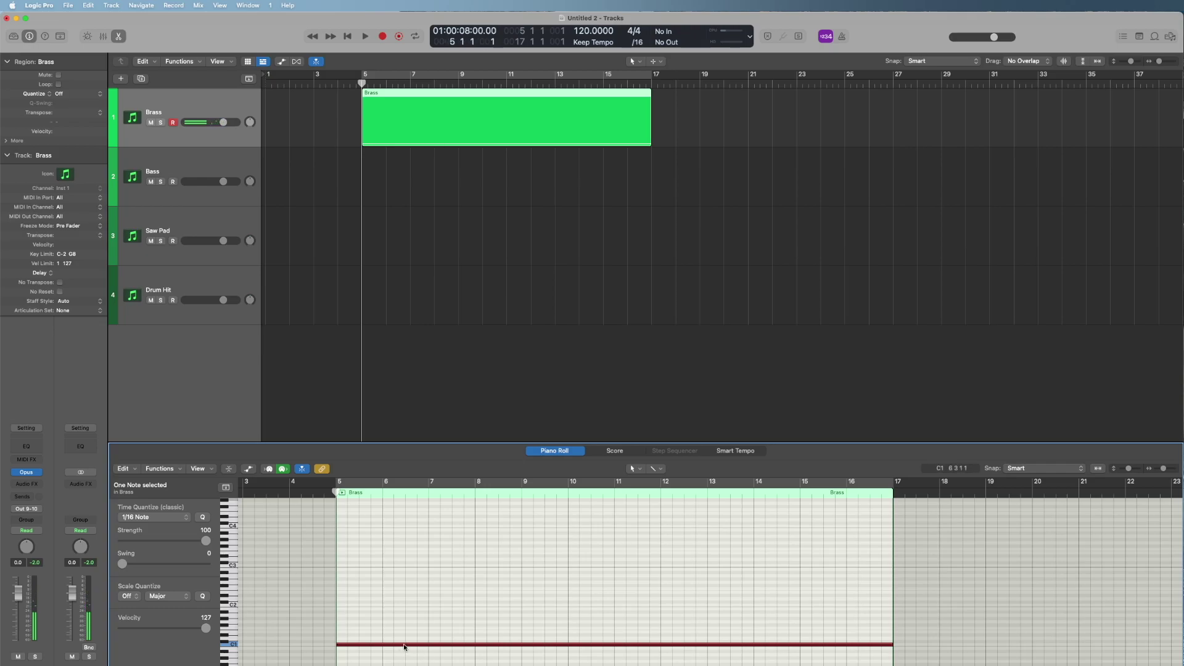
left_click_drag(405, 647, 405, 608)
key("space")
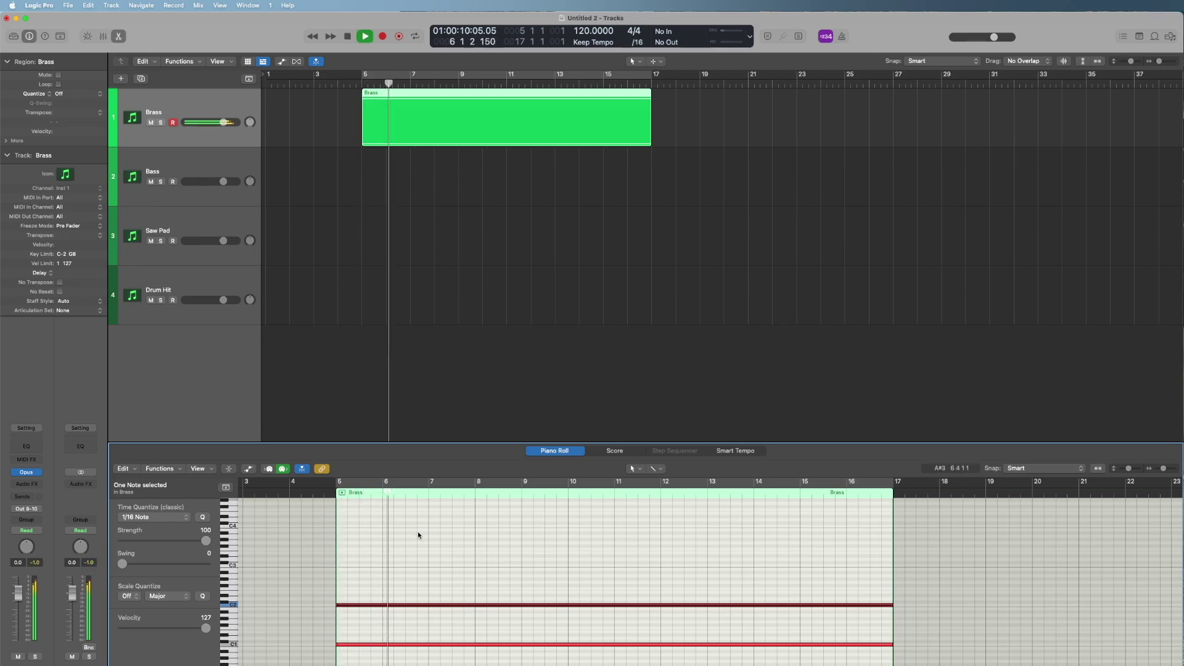
key("space")
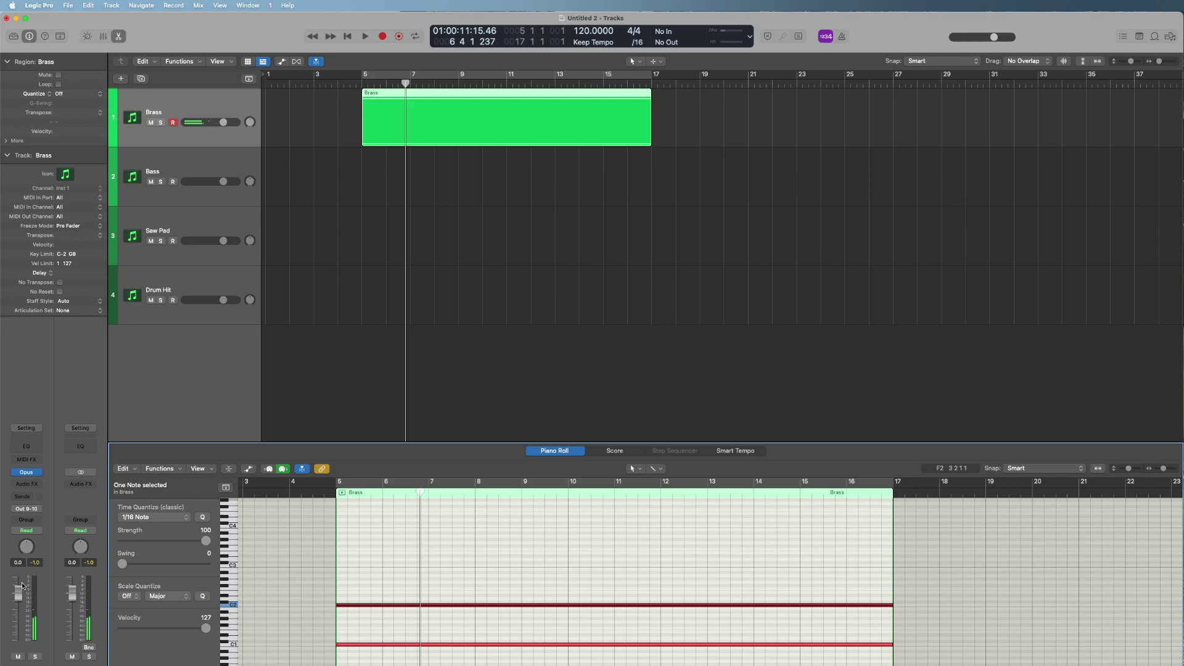
Step: Lower the Brass track's volume to -3.0 dB and insert the Decapitator effect on its channel strip
left_click_drag(18, 593, 18, 599)
left_click(35, 485)
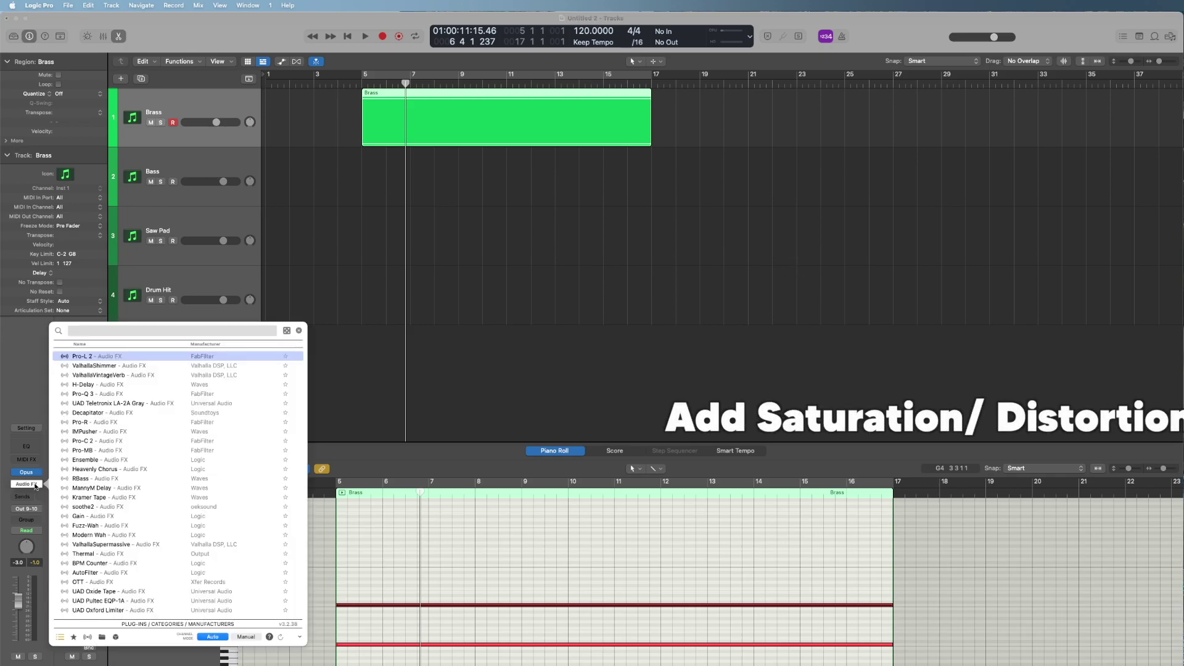
type("decap")
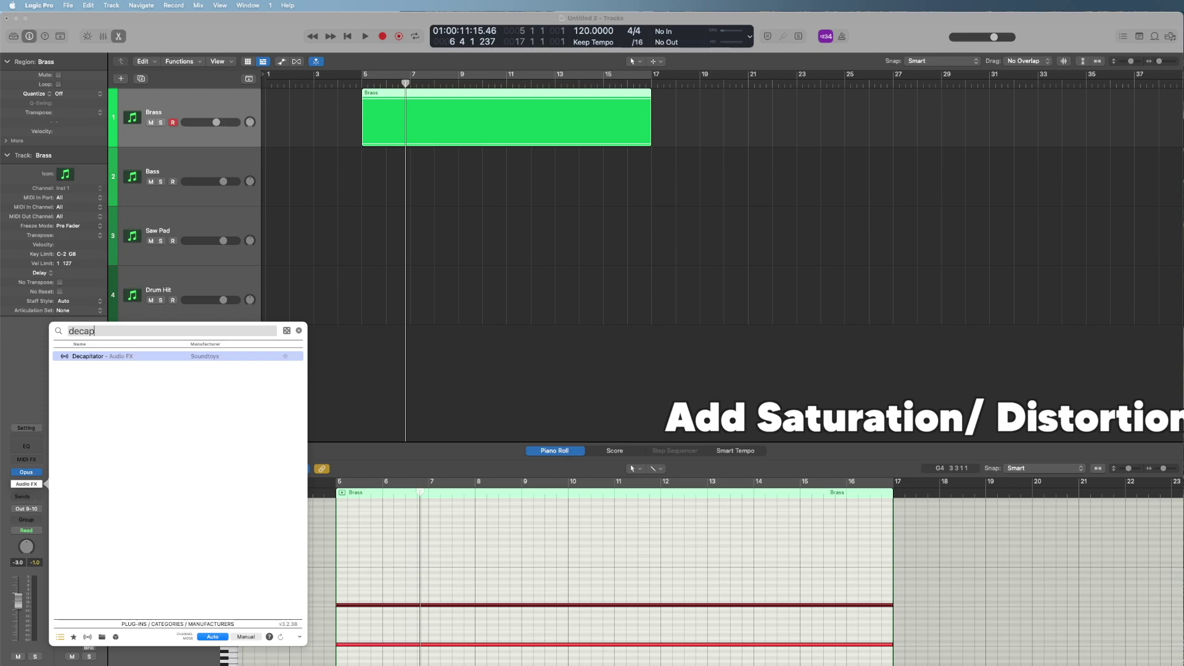
key("Return")
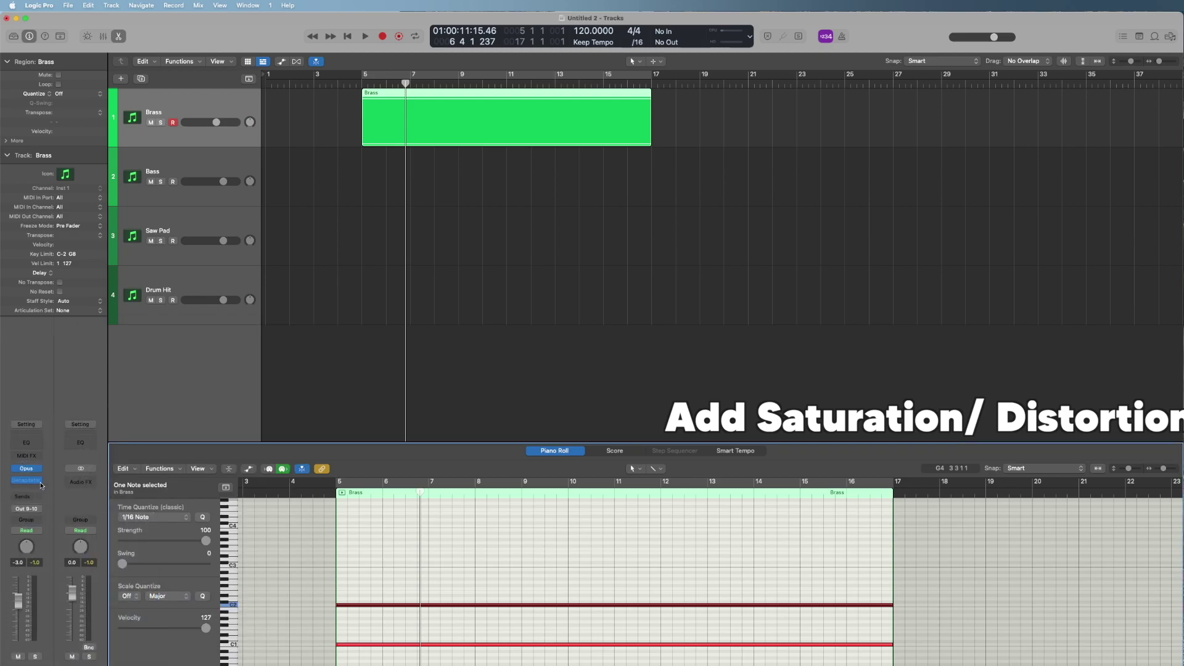
left_click_drag(727, 142, 837, 196)
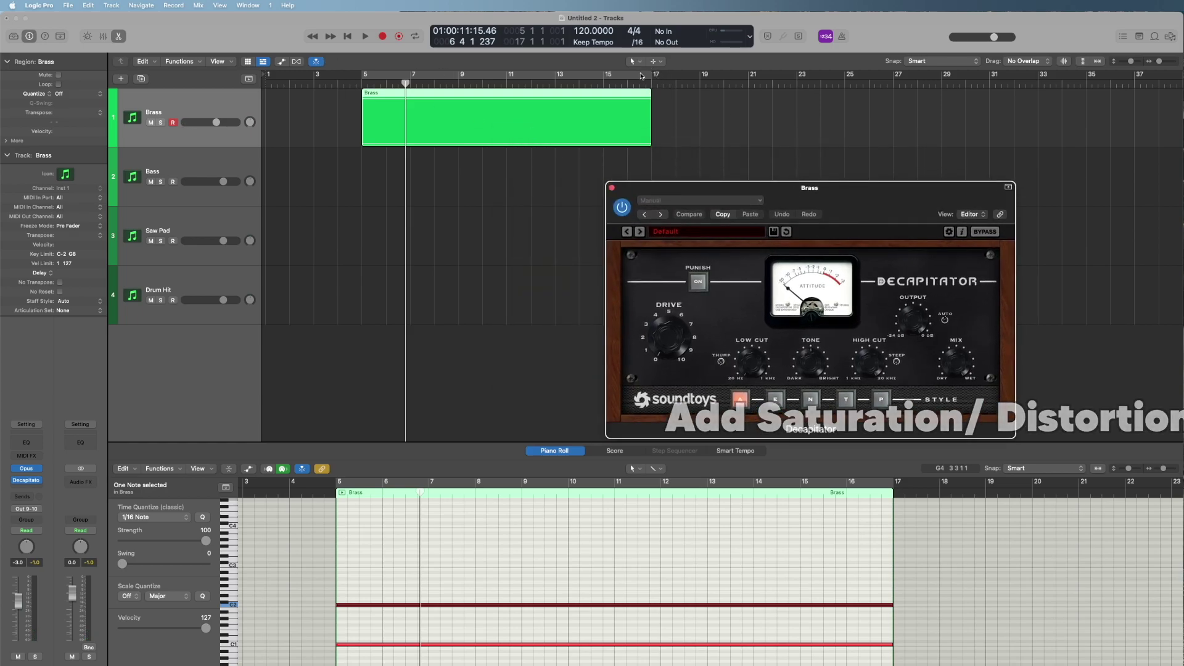
Step: Turn on cycling for bars 5 to 17 and adjust Decapitator's Drive on the Brass track while listening to the loop
left_click(639, 73)
key("space")
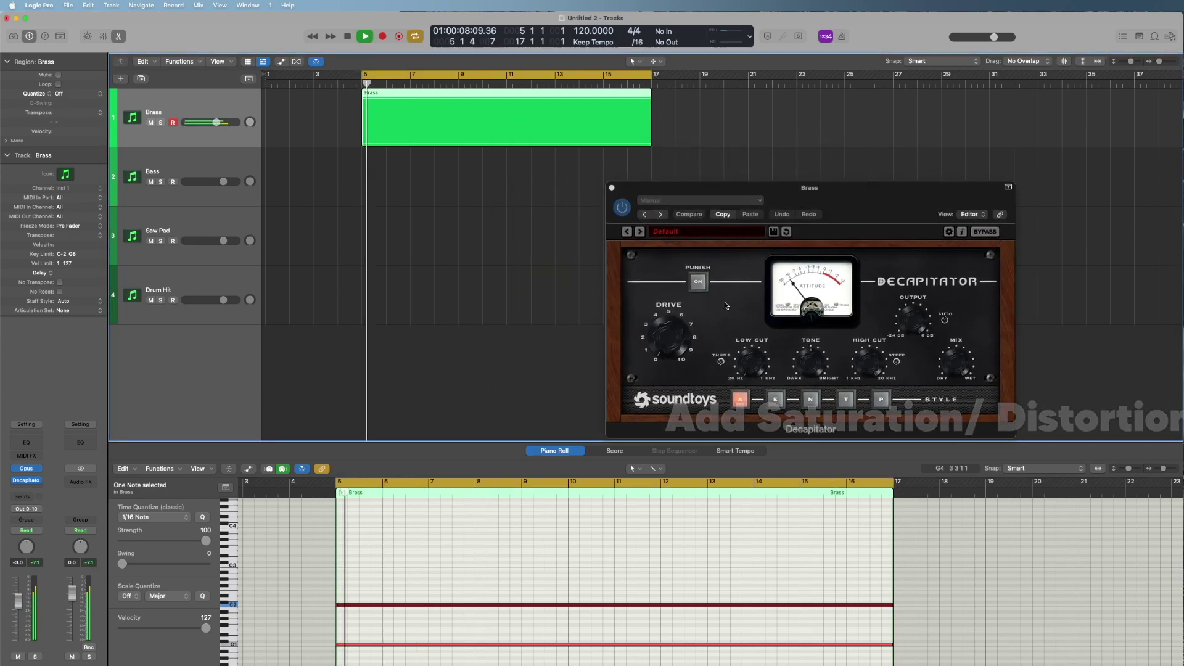
left_click(672, 331)
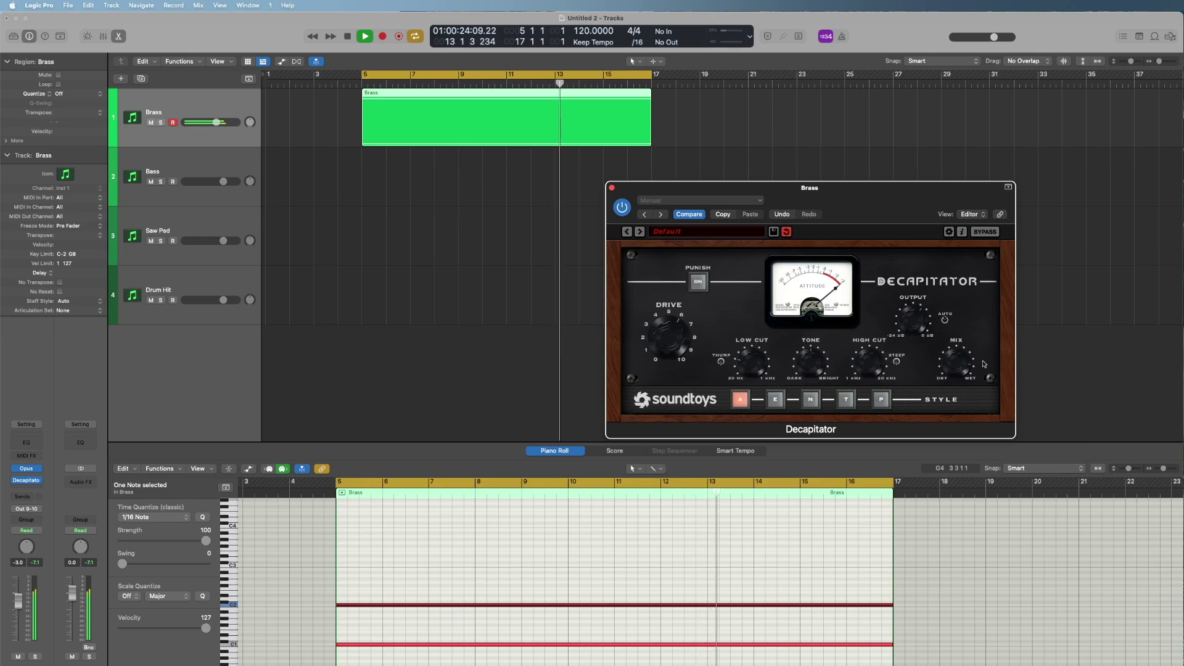
key("space")
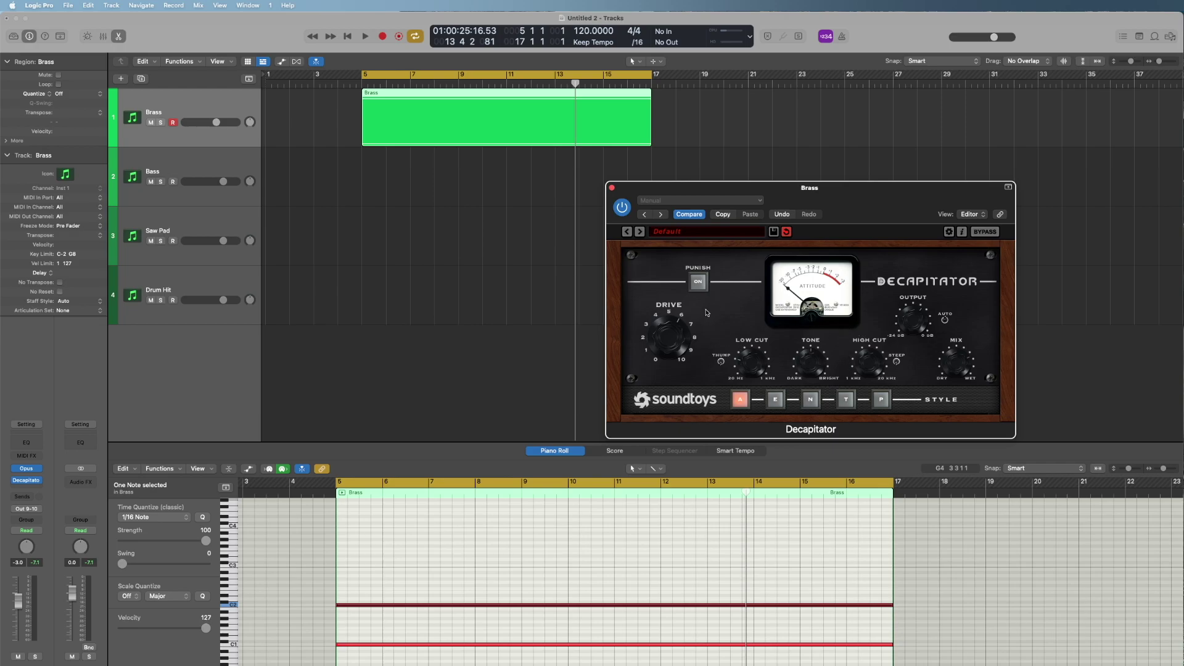
key("space")
left_click_drag(672, 346, 671, 379)
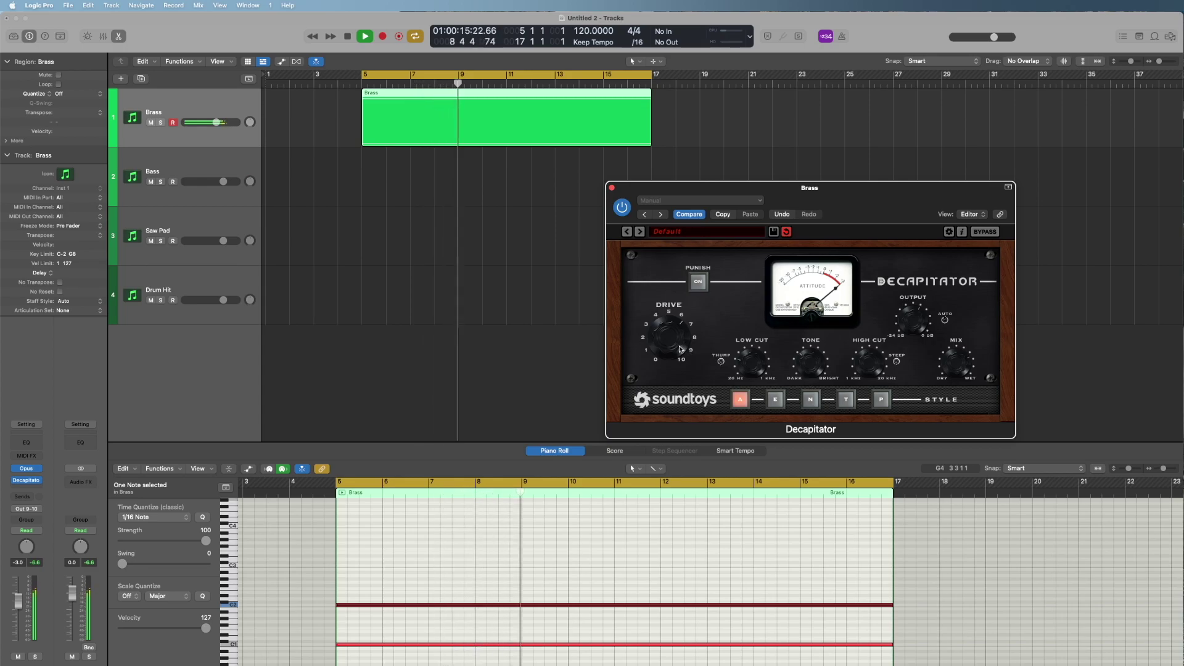
key("space")
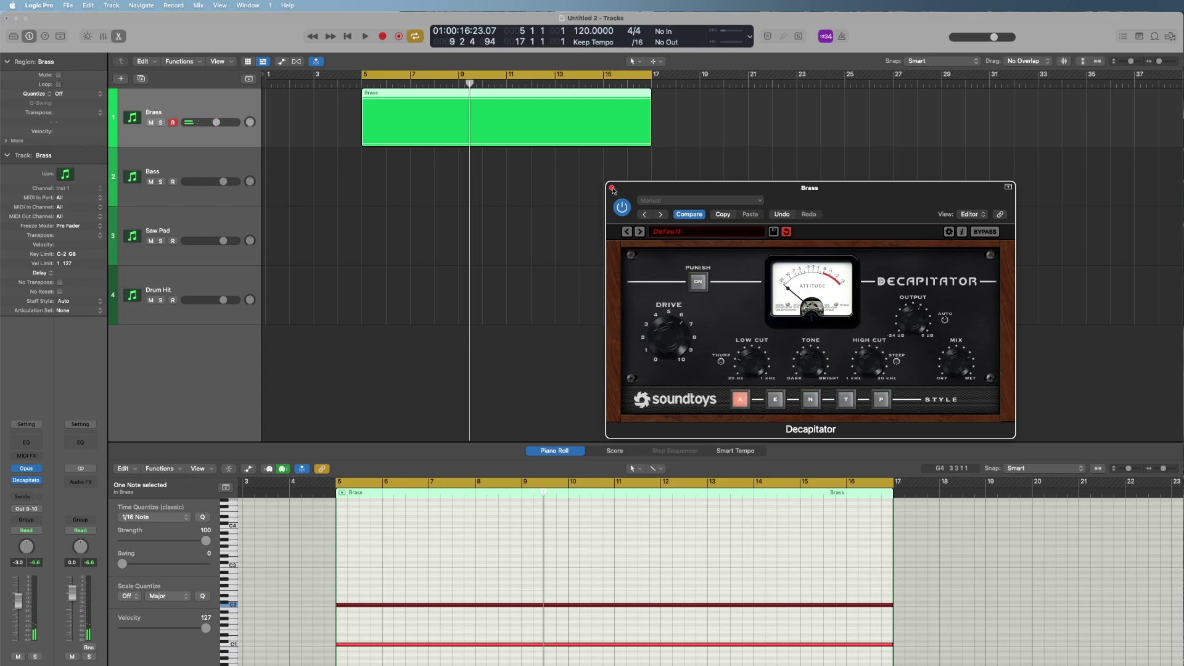
left_click(613, 188)
Step: Insert UAD Teletronix LA-2A Silver after Decapitator on the Brass track and adjust its Peak Reduction during playback
left_click(26, 488)
type("la 2a")
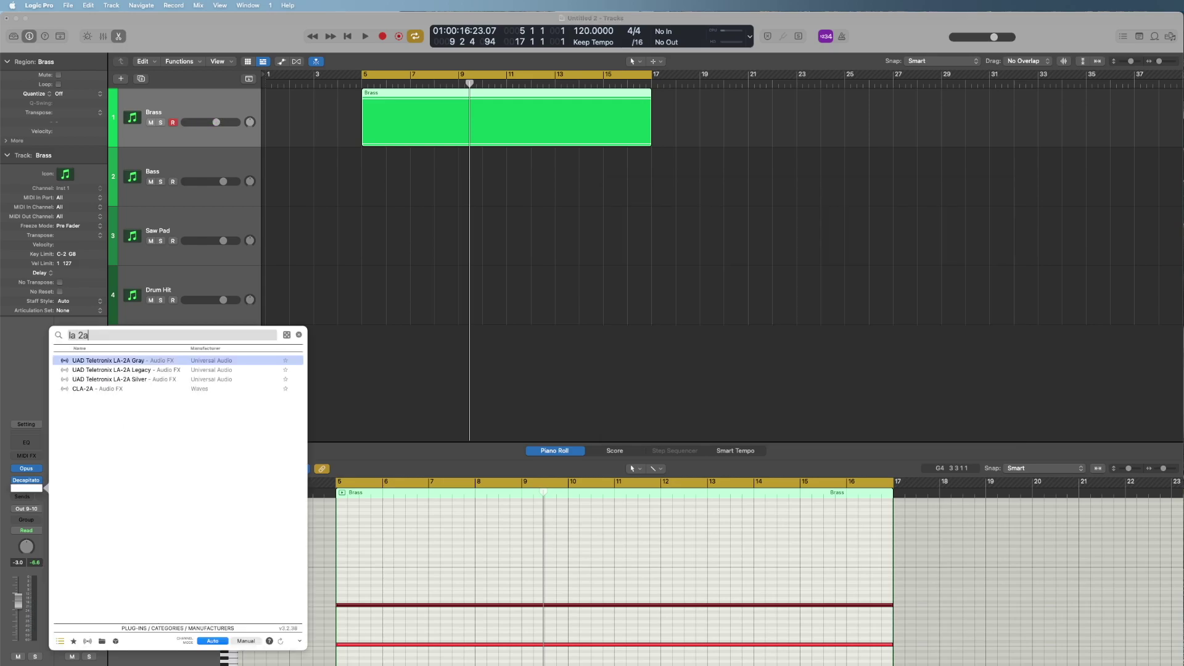
double_click(154, 378)
key("space")
left_click_drag(795, 369, 791, 362)
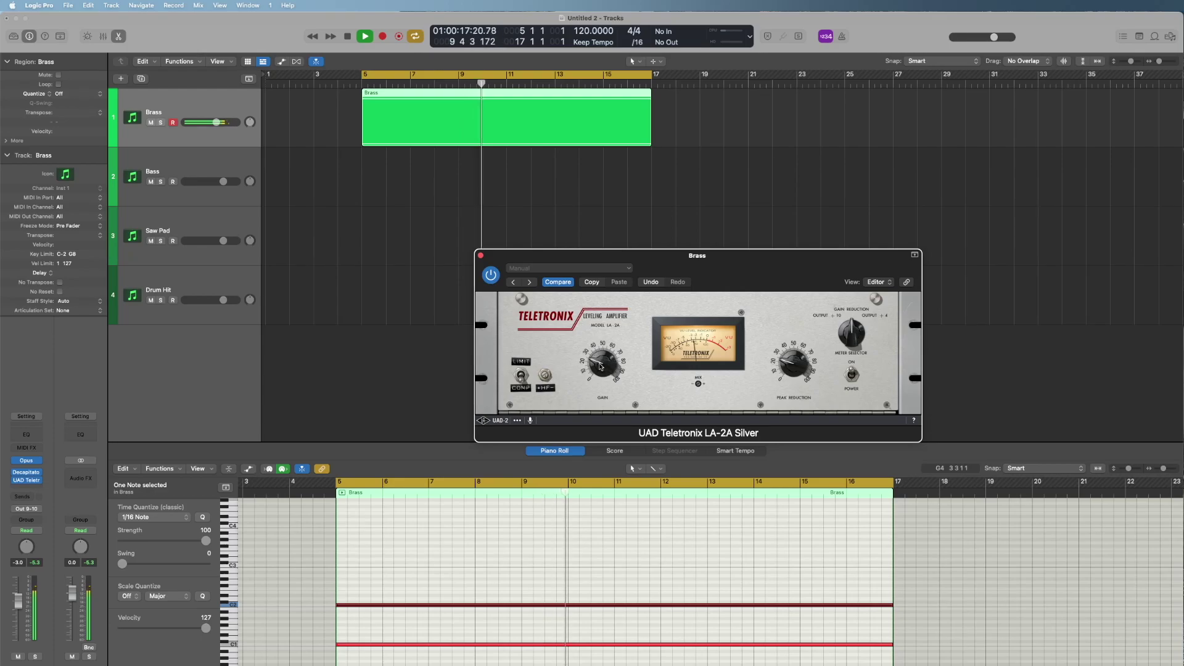
key("space")
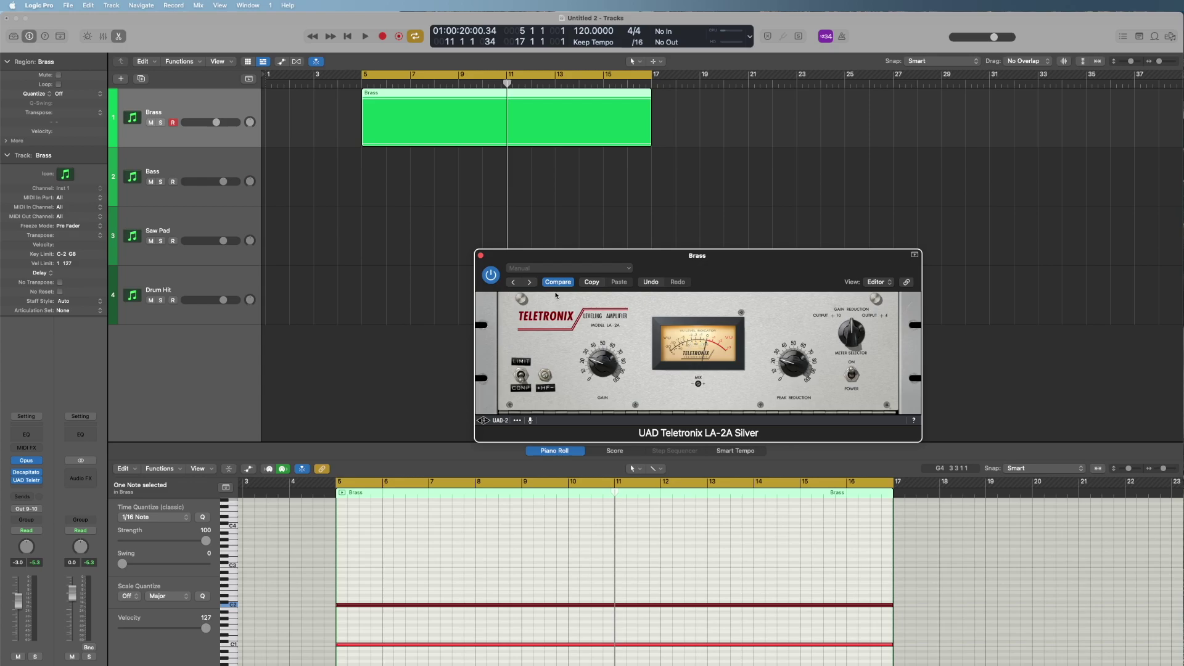
left_click(482, 255)
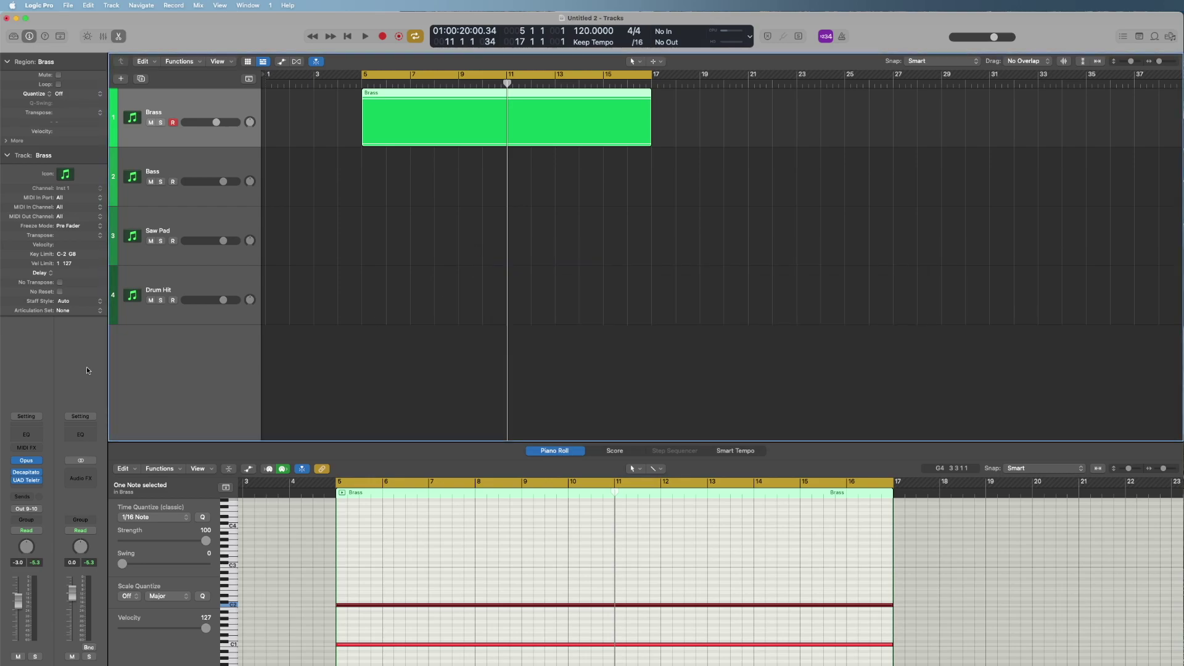
Step: Insert the FabFilter Pro-Q 3 equalizer after the LA-2A on the Brass track
left_click(27, 487)
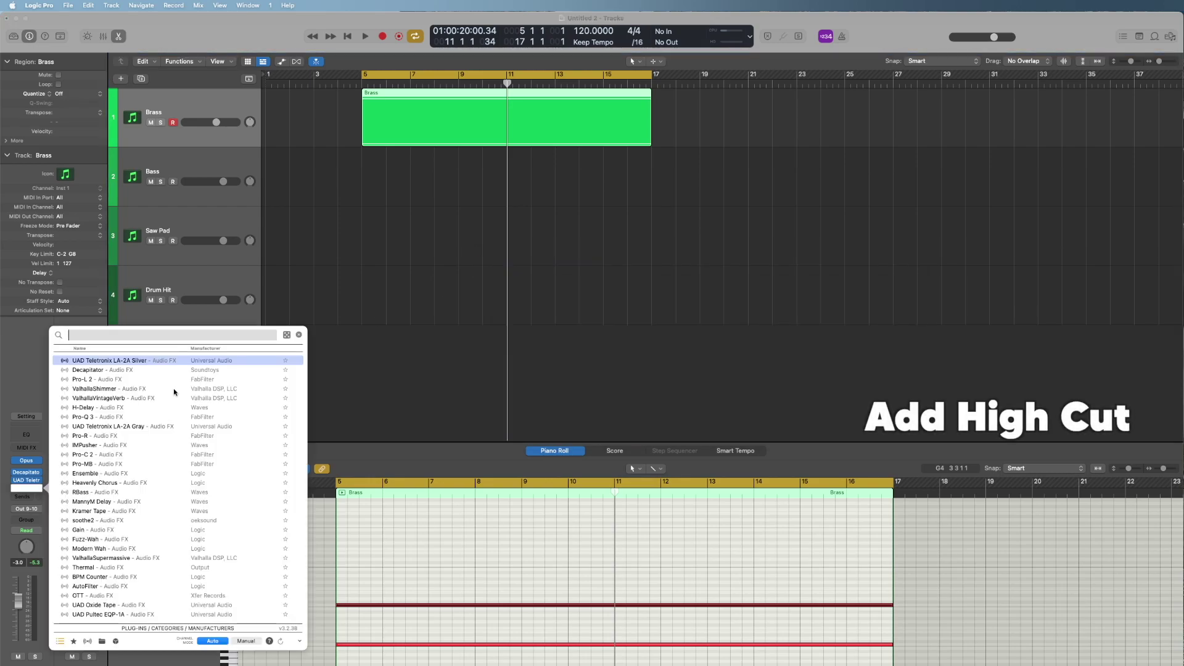
type("pro q 3")
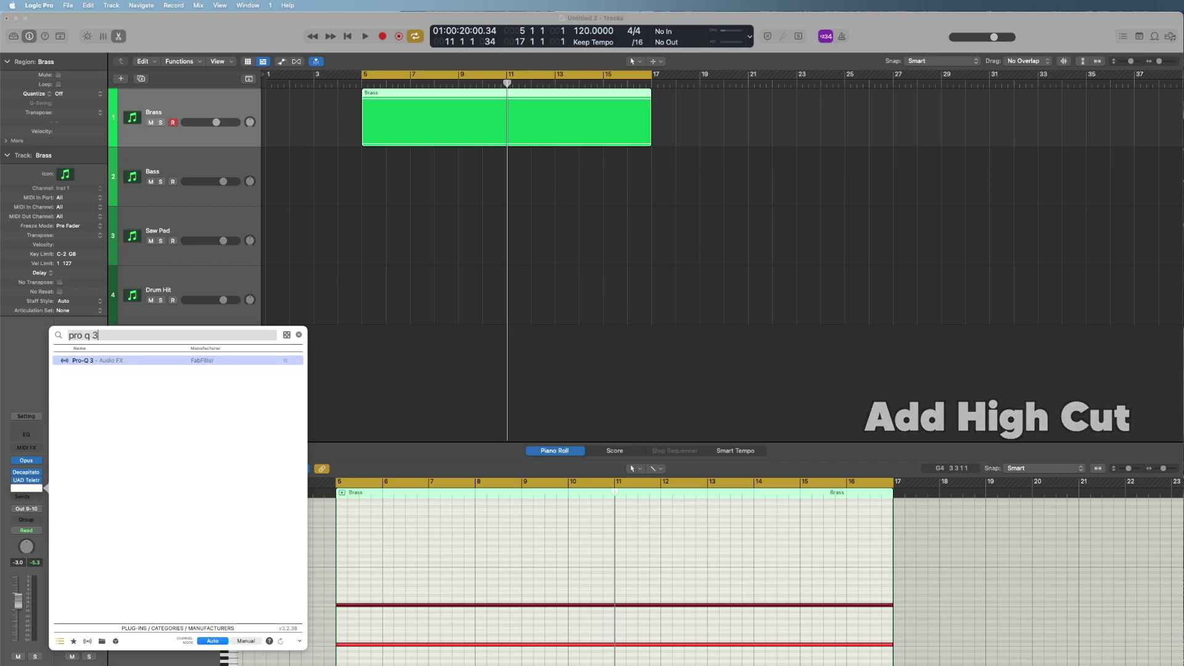
key("Return")
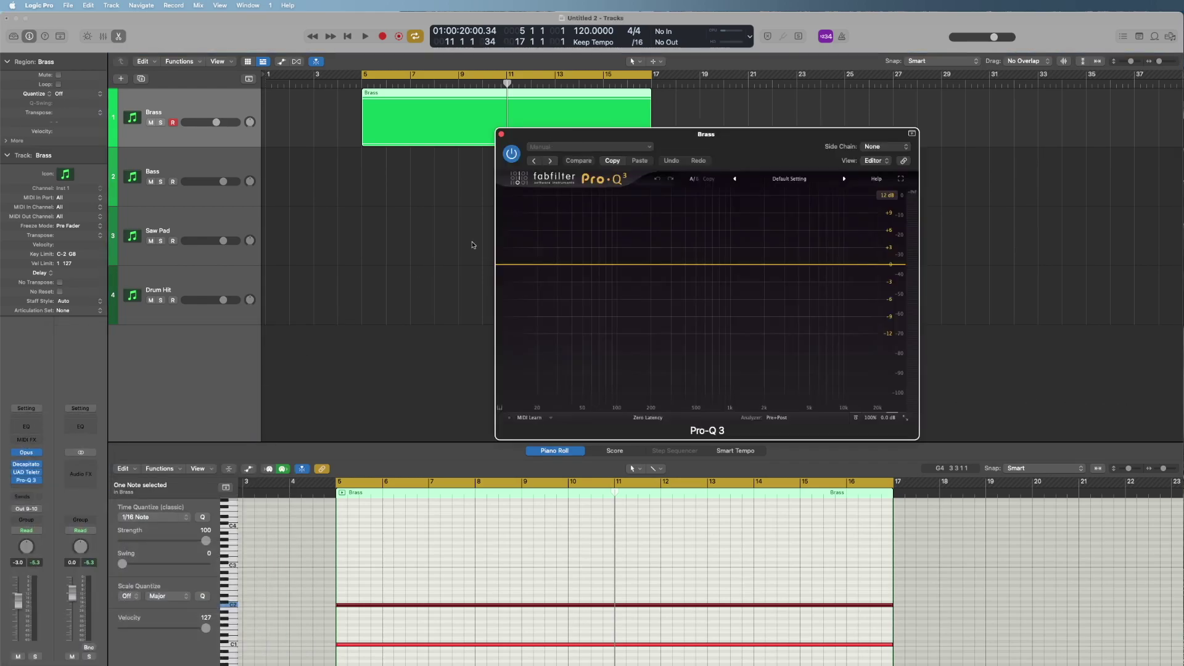
left_click_drag(673, 142, 685, 204)
Step: Add a low cut at the bottom of the Brass spectrum and a 12 dB/oct high cut at about 4268 Hz during playback
key("space")
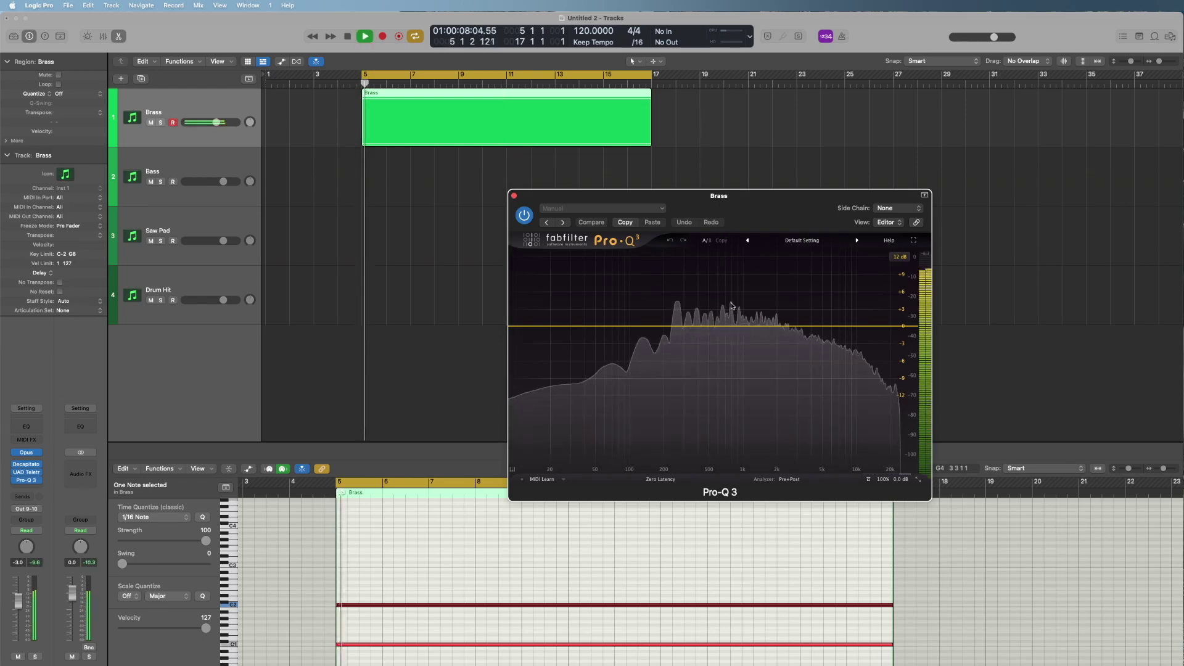
left_click_drag(522, 327, 557, 329)
left_click_drag(907, 327, 815, 337)
key("space")
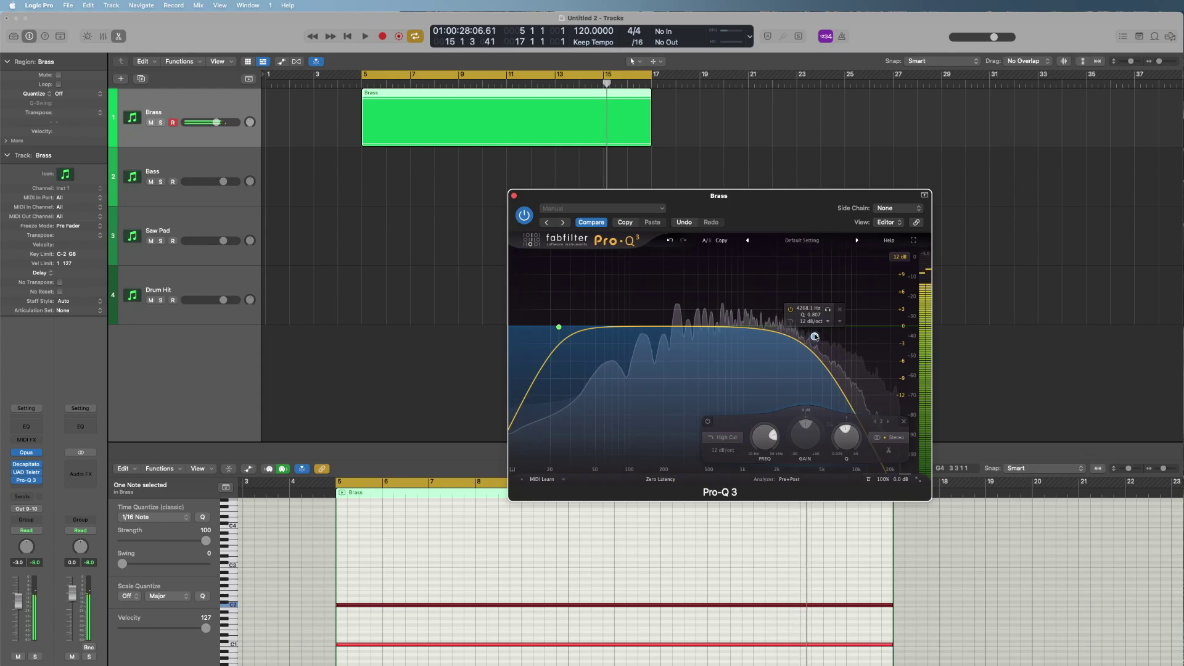
left_click(514, 197)
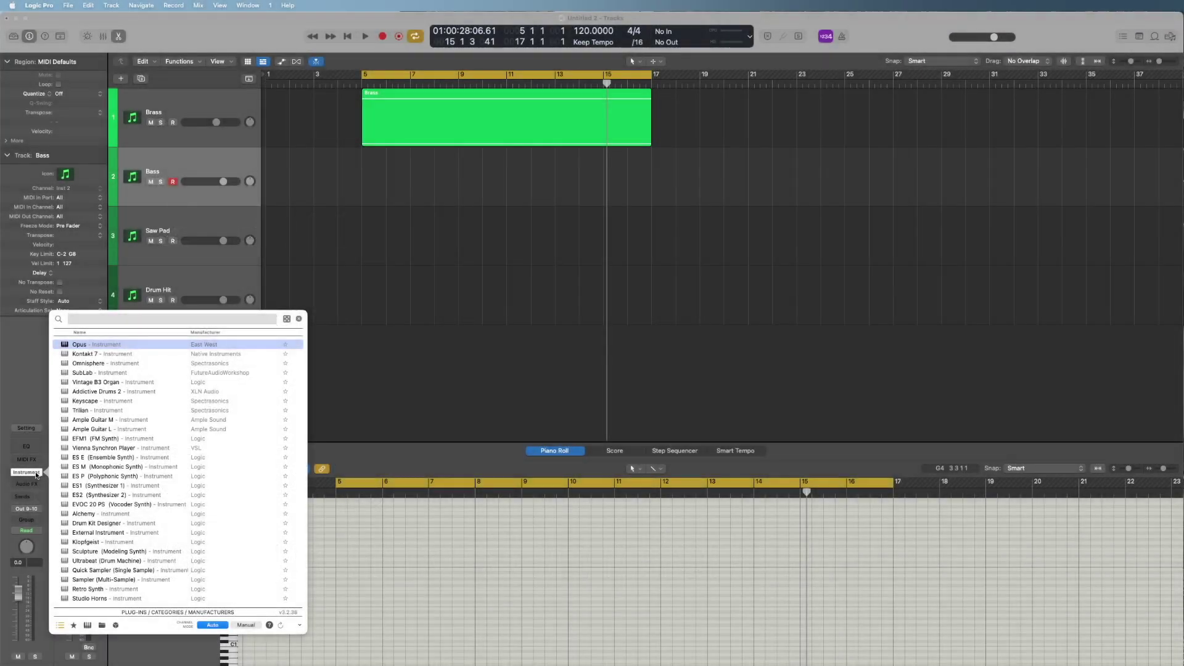
Step: Load Trilian on the Bass track and choose the Film genre patch Call (808)TRI-2600
type("tril")
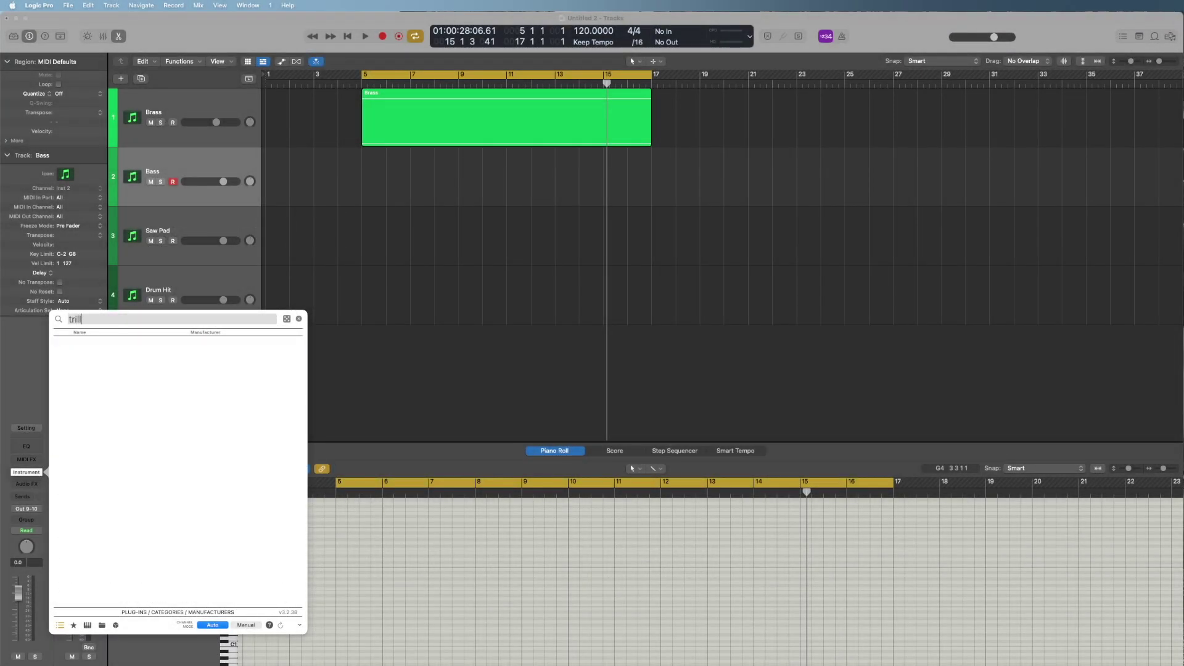
key("Return")
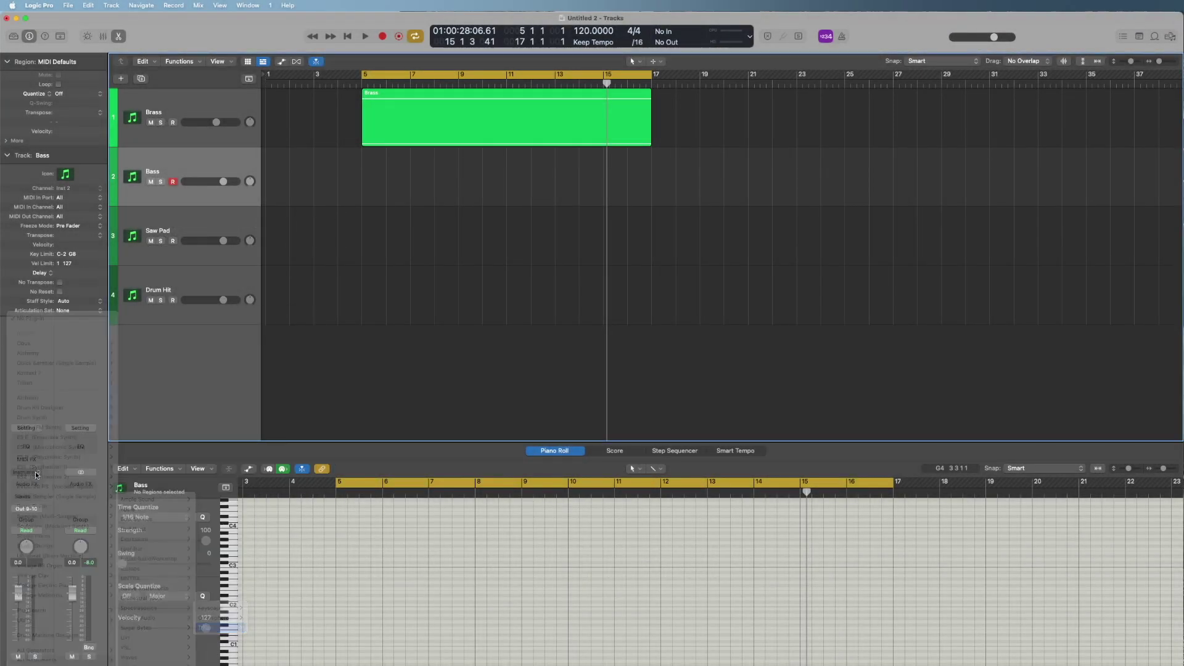
left_click(594, 180)
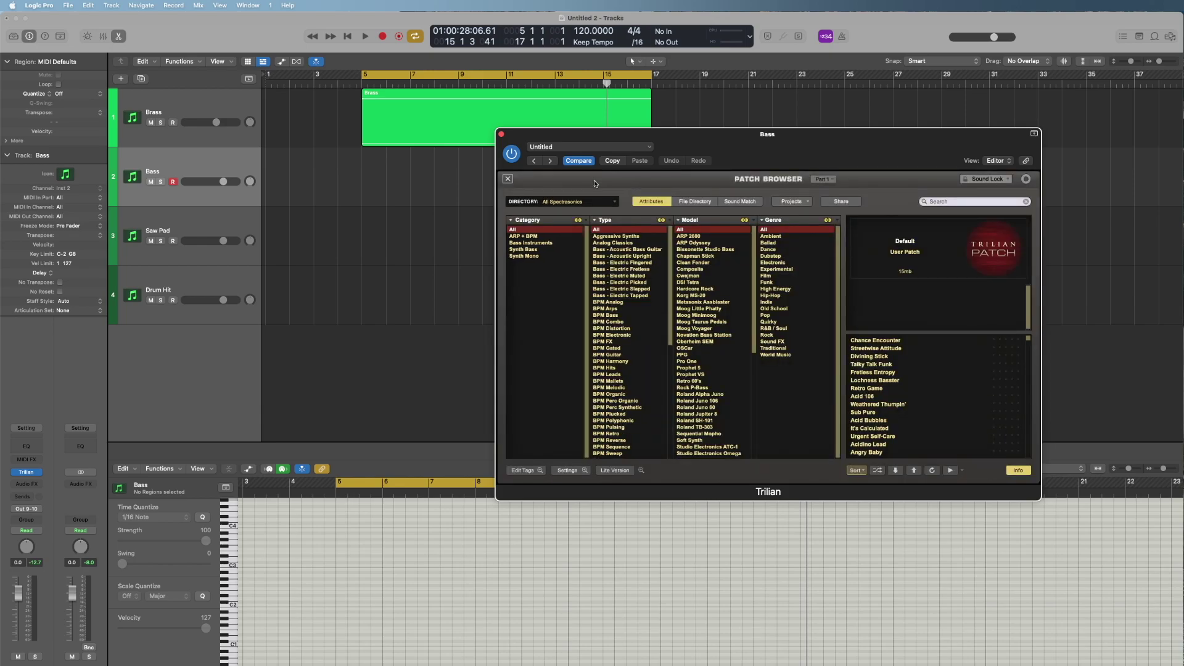
left_click(895, 397)
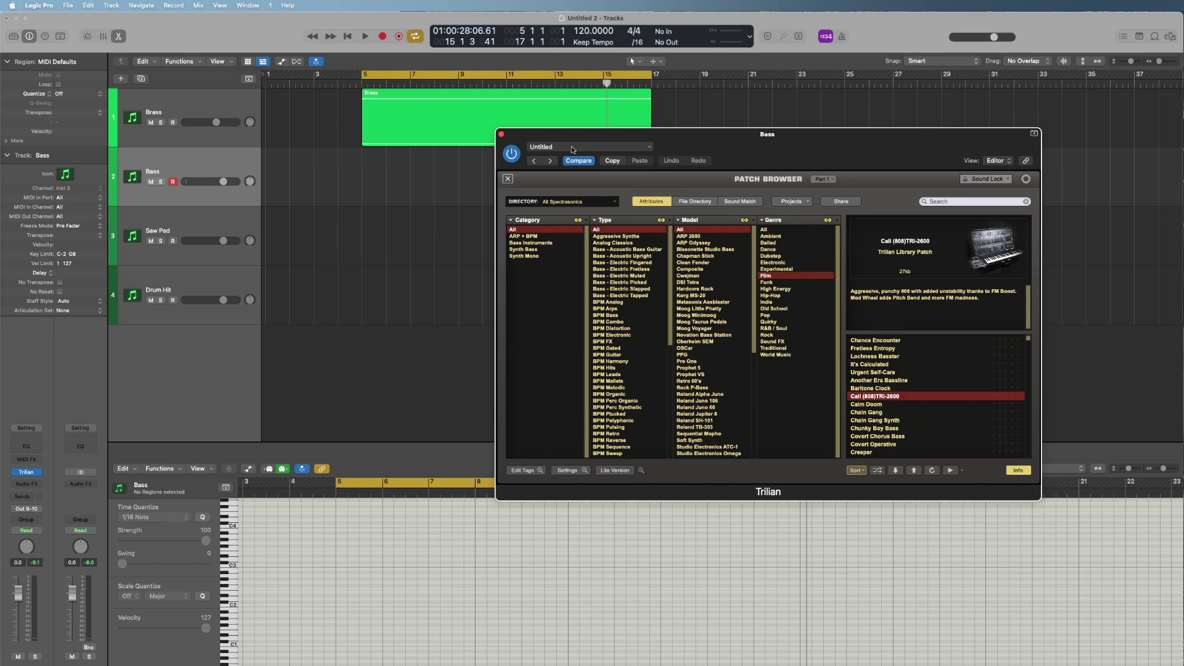
left_click(501, 135)
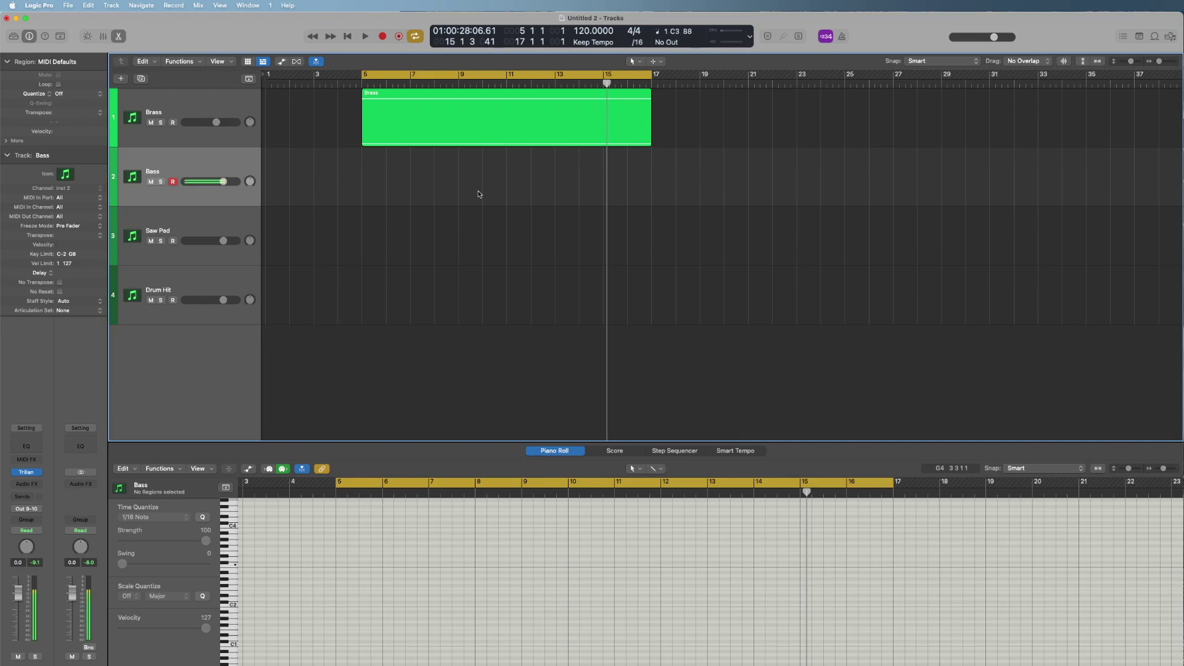
Step: Create a MIDI region on the Bass track at bar 5, draw a C2 note sustained to bar 17, and play it back
left_click(364, 84)
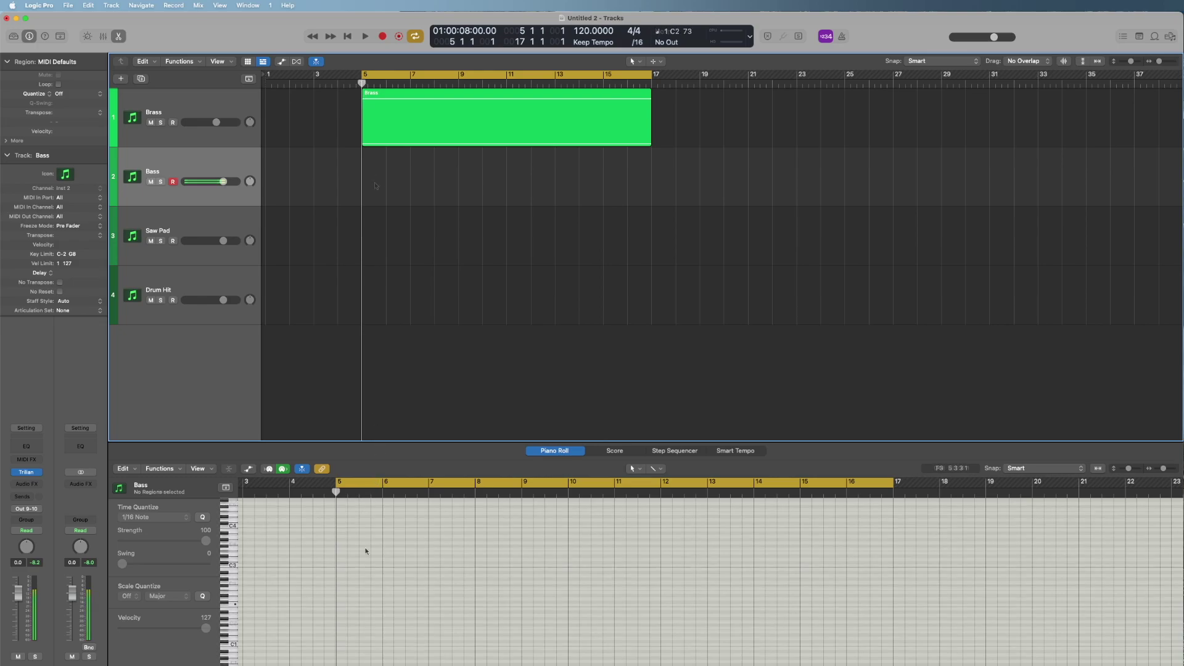
right_click(374, 184)
left_click(394, 189)
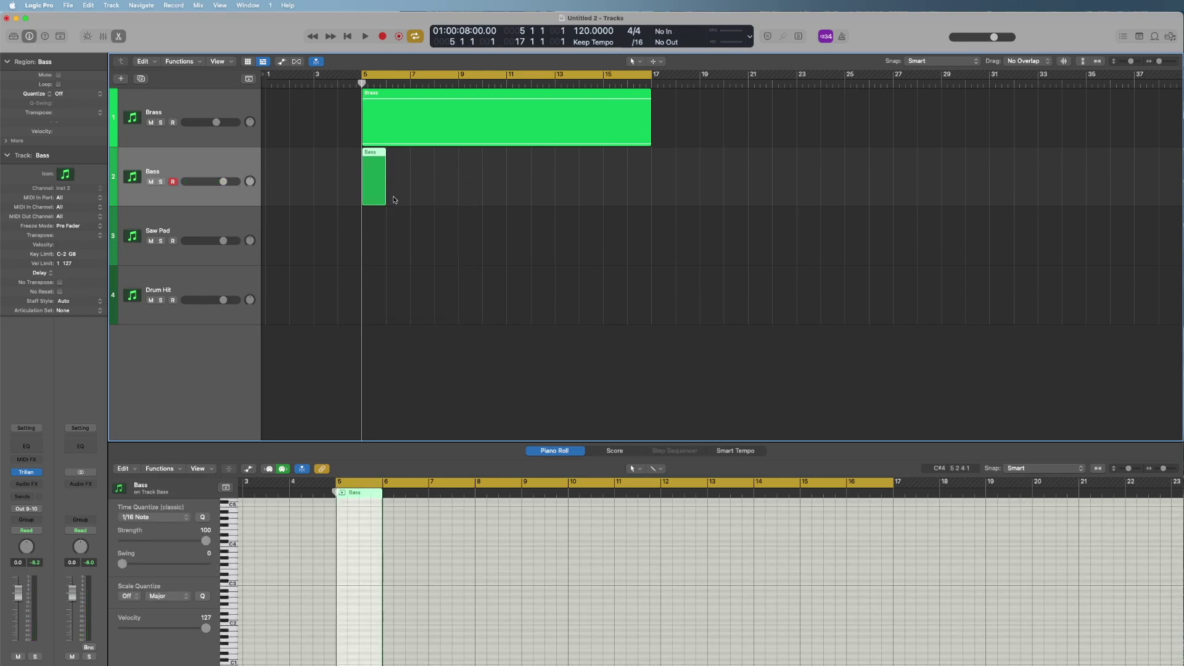
left_click(342, 624, "super")
left_click_drag(358, 624, 353, 624)
key("space")
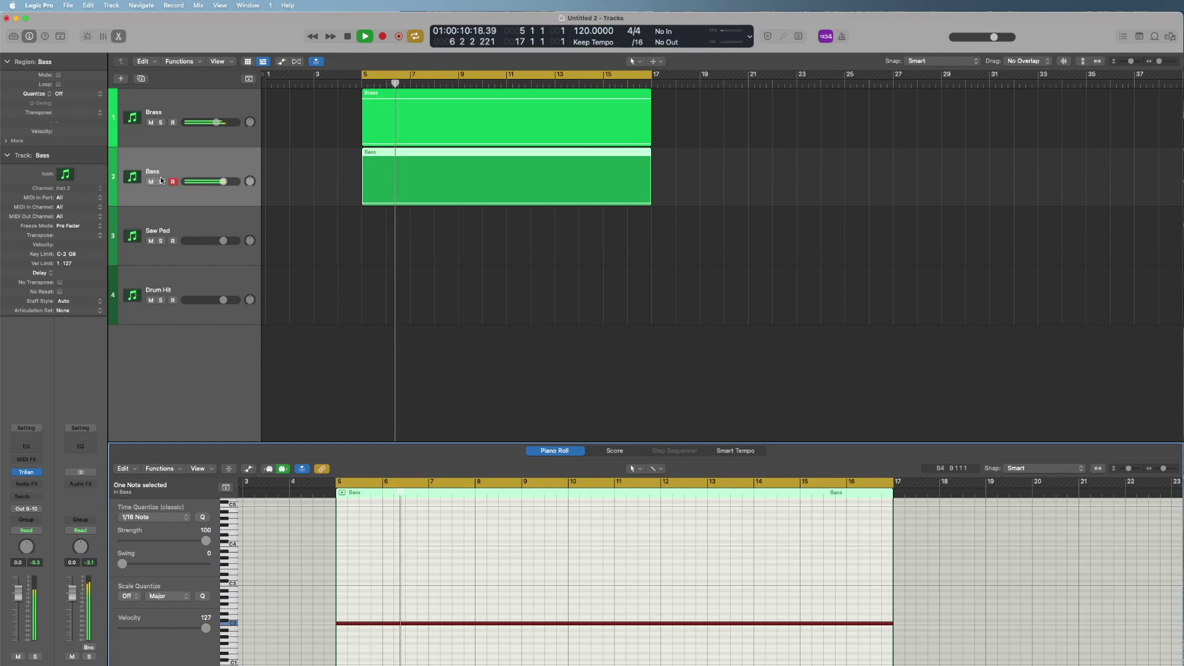
key("space")
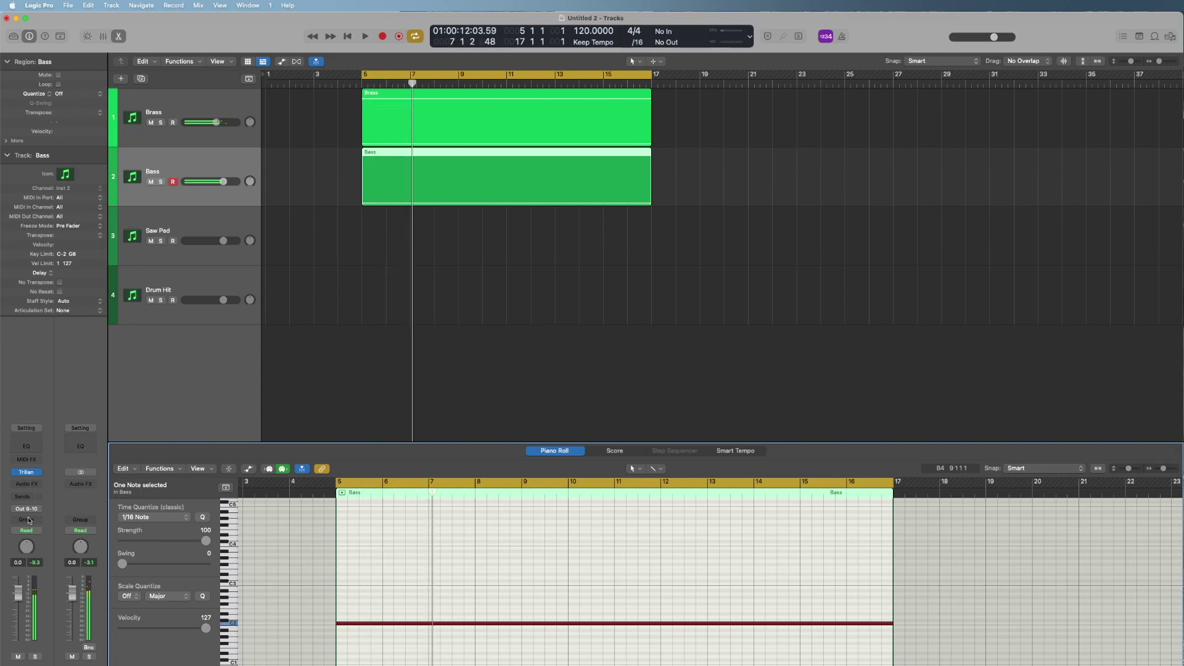
Step: Insert UAD Teletronix LA-2A Silver on the Bass track and adjust its Peak Reduction during playback
left_click(35, 484)
left_click(111, 366)
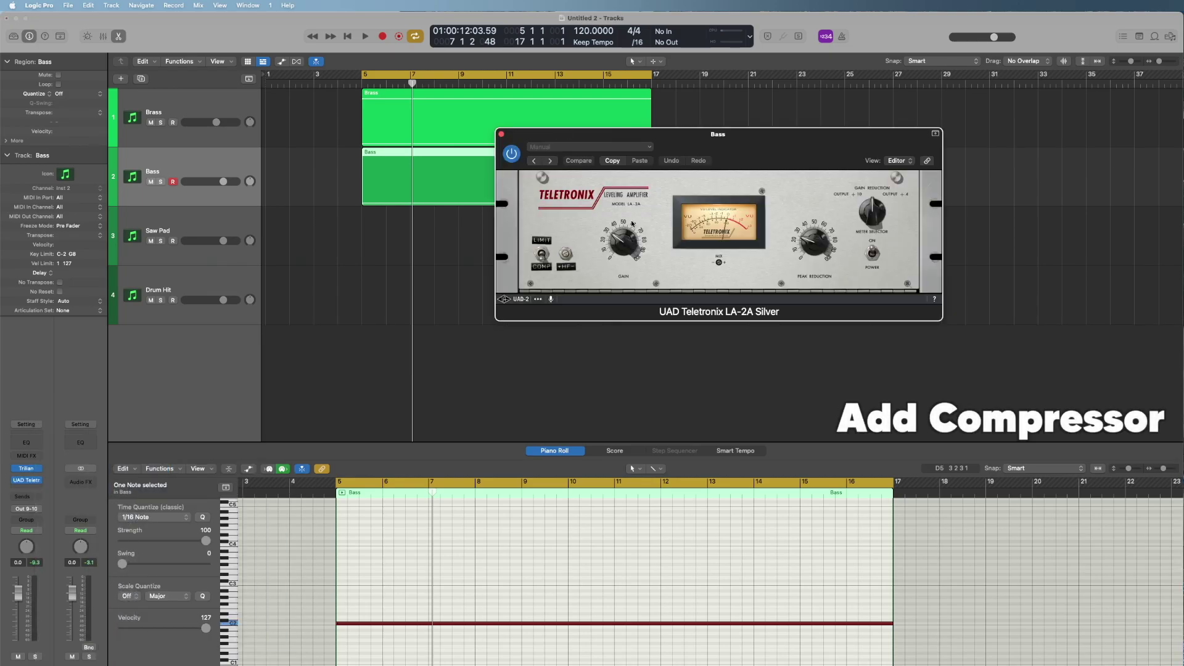
key("space")
left_click_drag(805, 146, 871, 181)
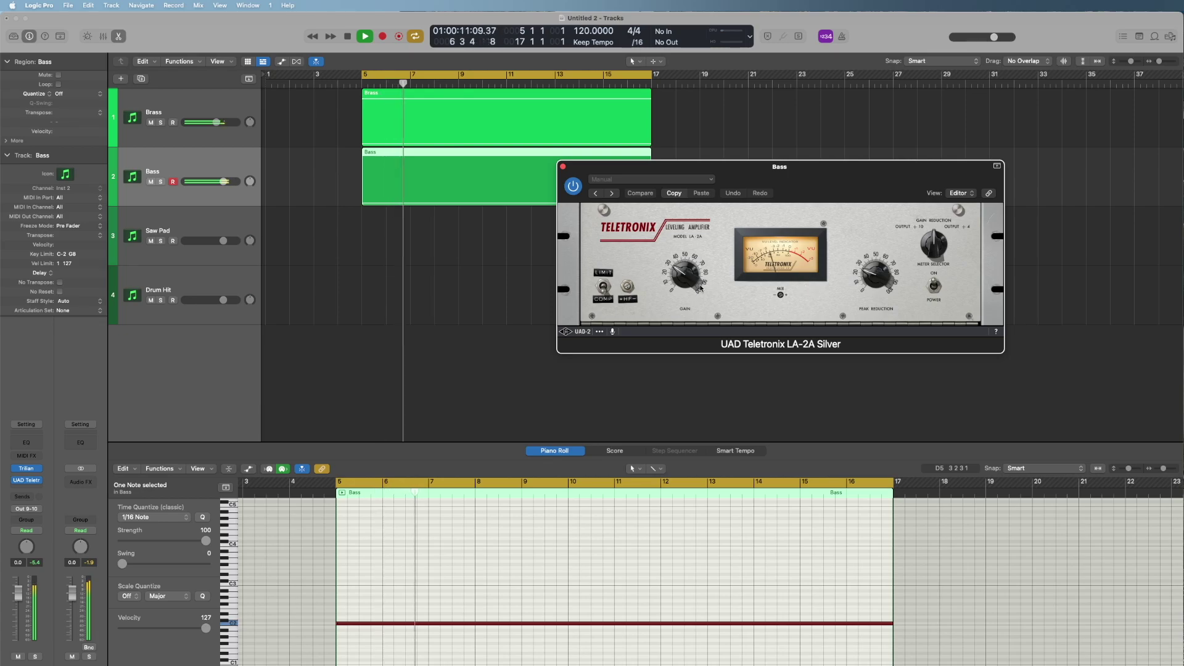
left_click_drag(864, 273, 867, 269)
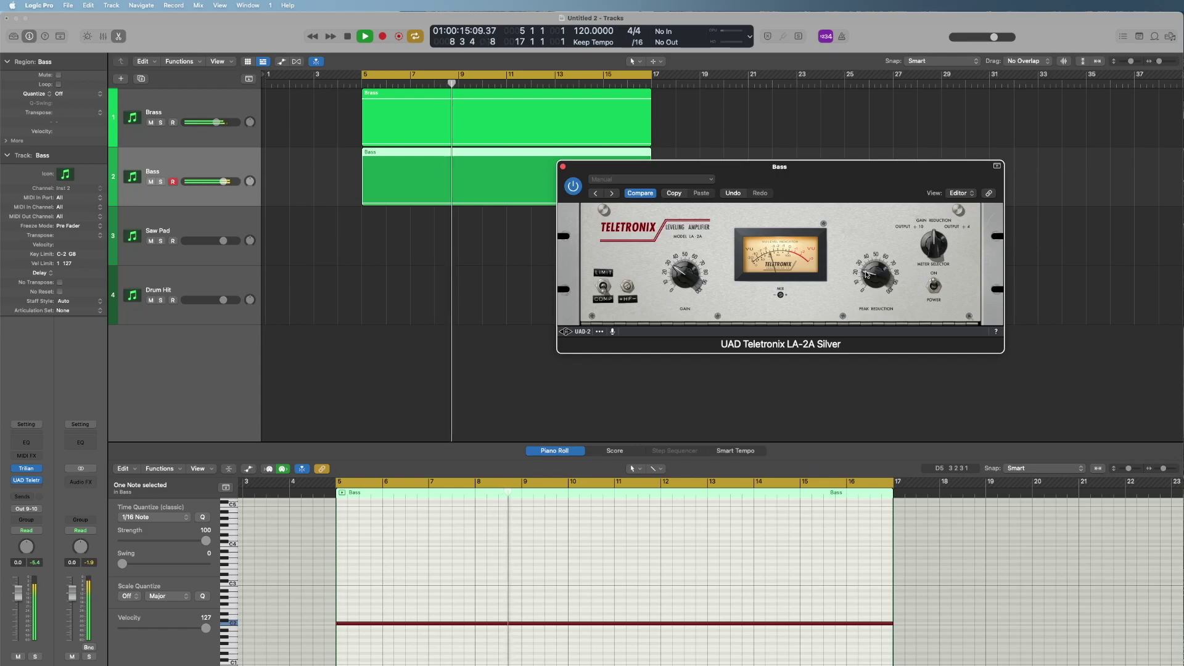
key("space")
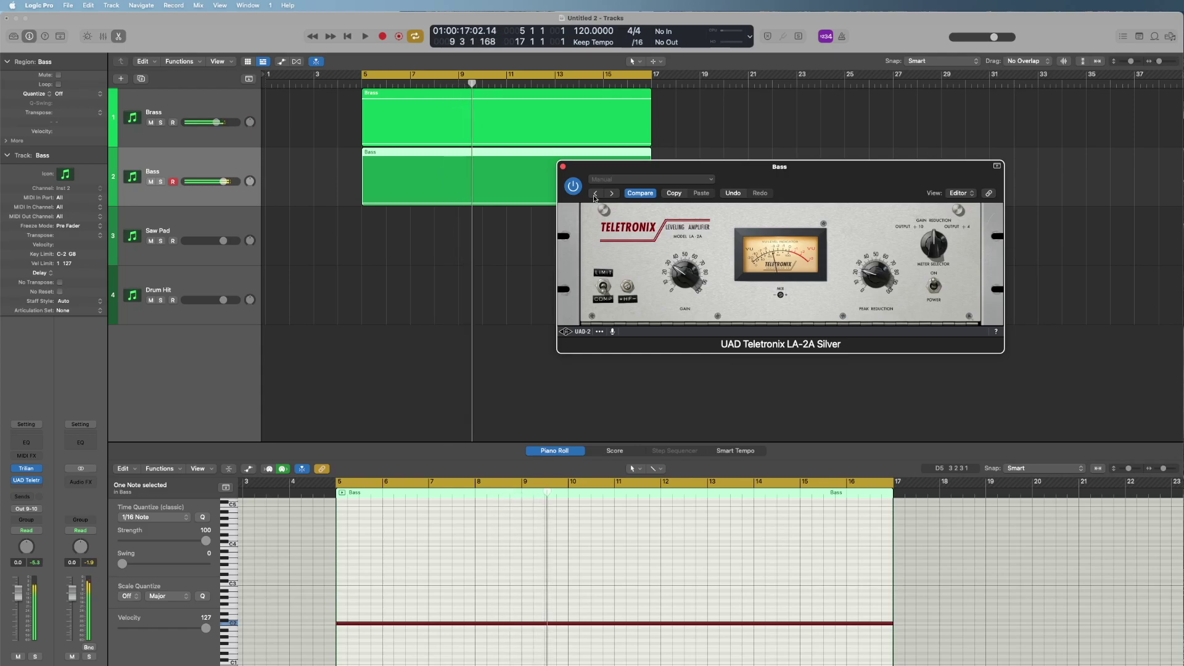
left_click(563, 167)
left_click(813, 373)
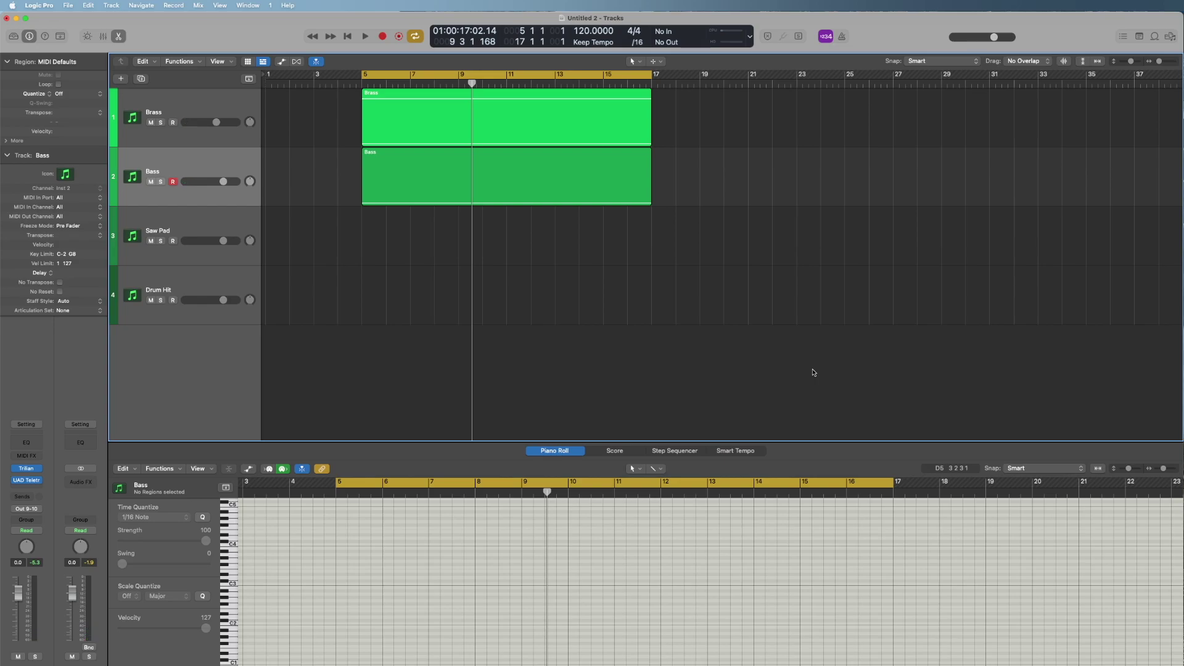
Step: Load Omnisphere as the instrument on the Saw Pad track
left_click(213, 228)
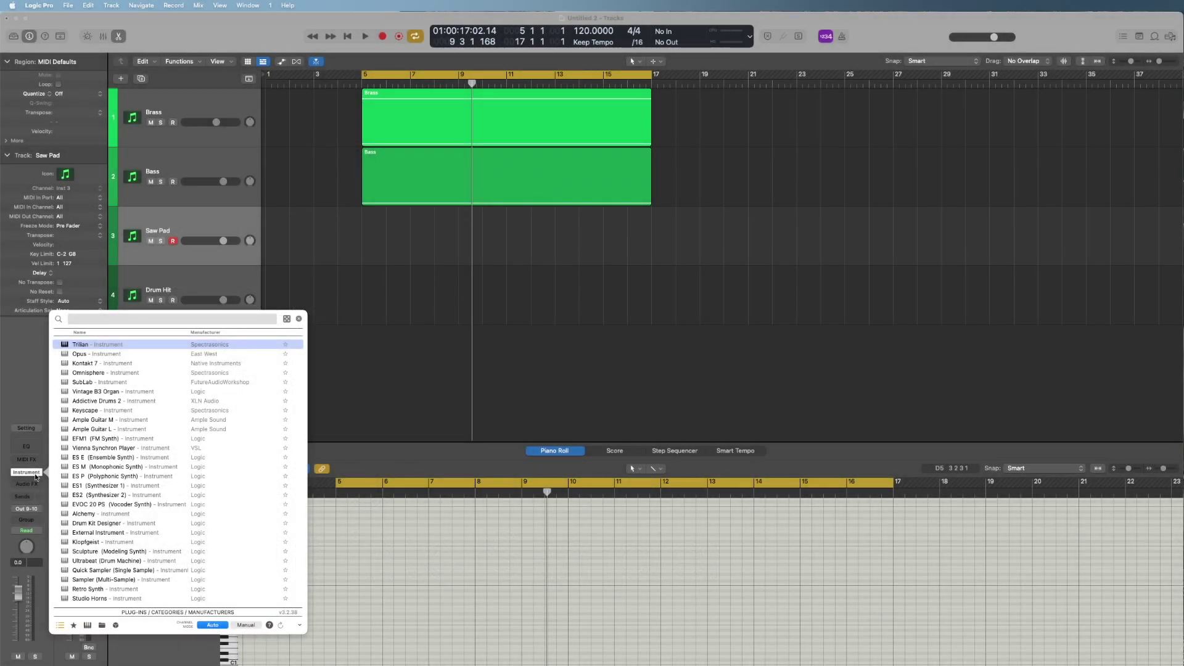
type("om")
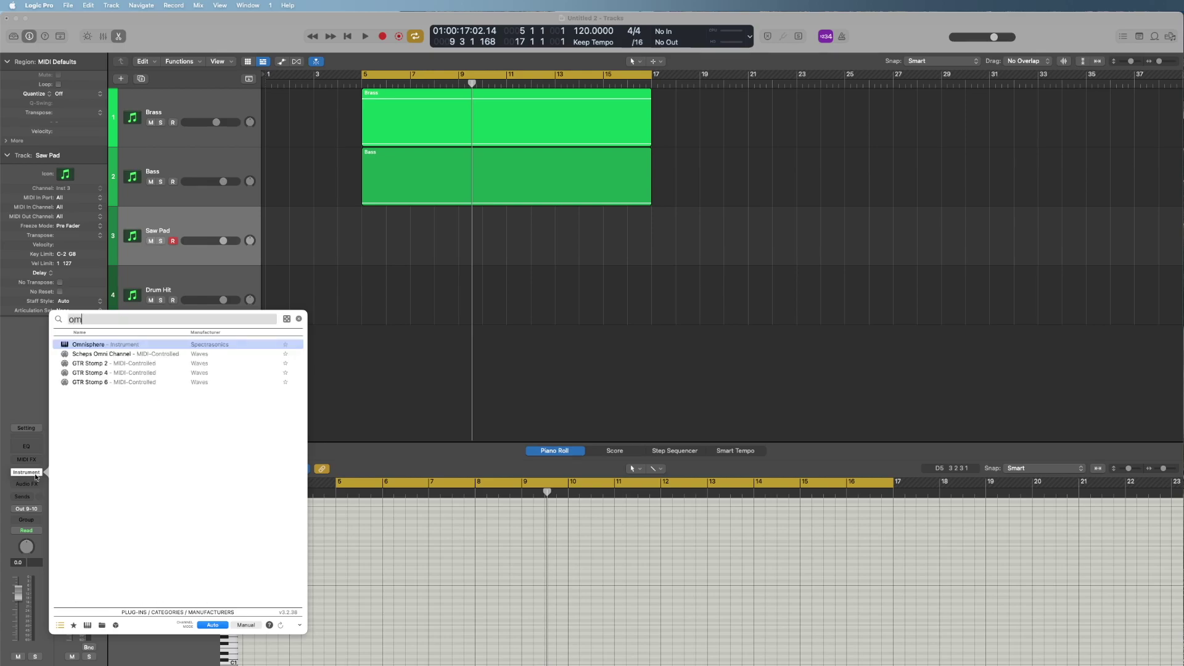
key("Return")
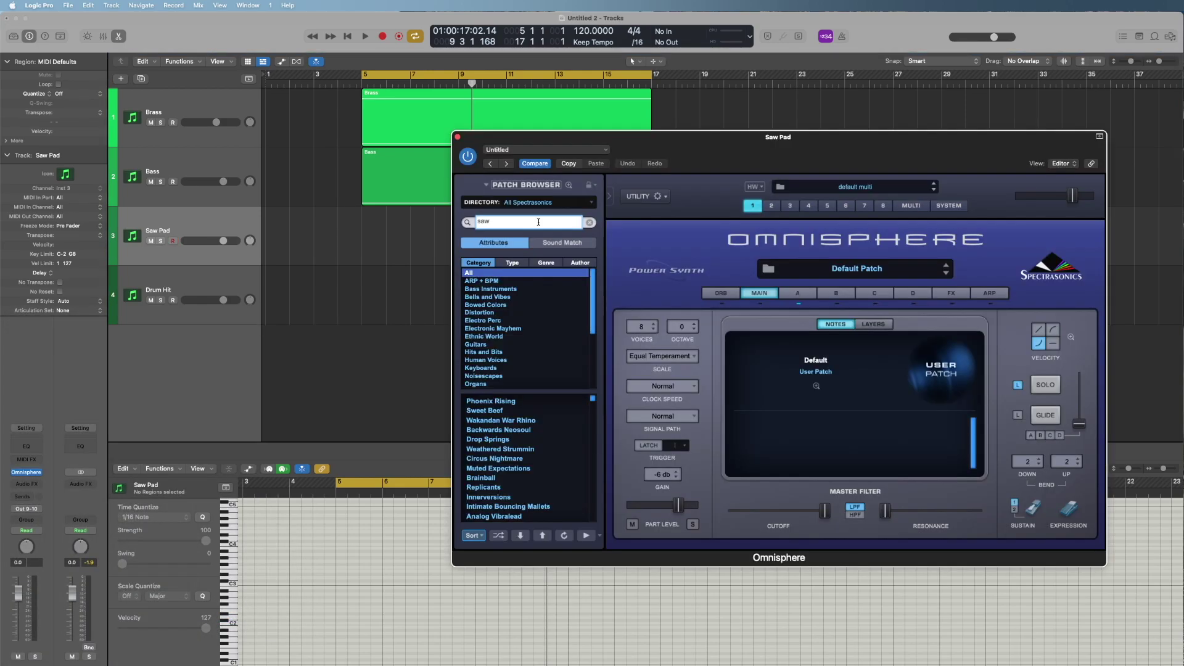
Step: Search the Omnisphere patches for "saw" and load Killswitch and Chill from the Pads + Strings category
left_click(538, 222)
type("saw")
key("Return")
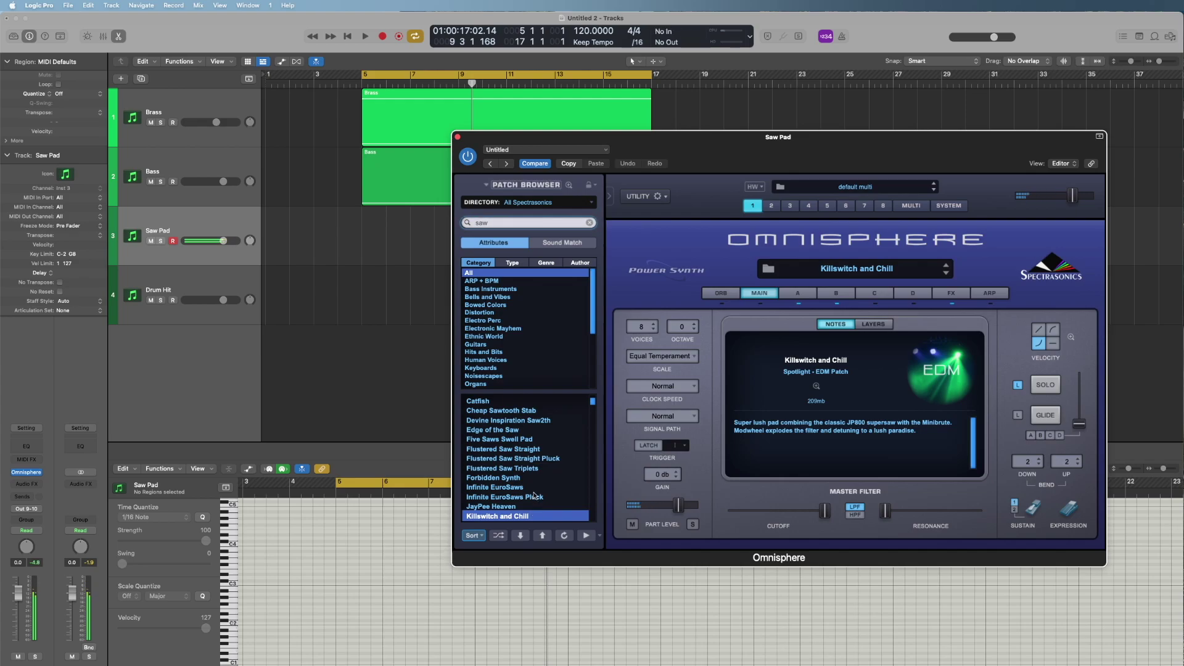
scroll(541, 482, "up", 2)
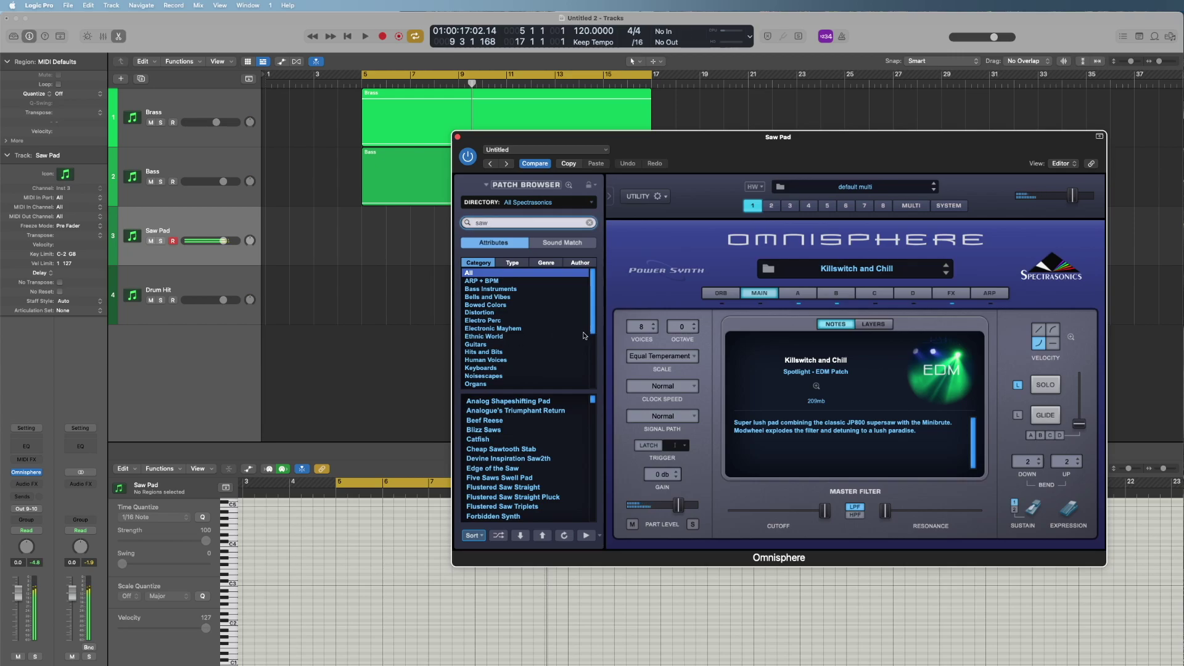
left_click(554, 402)
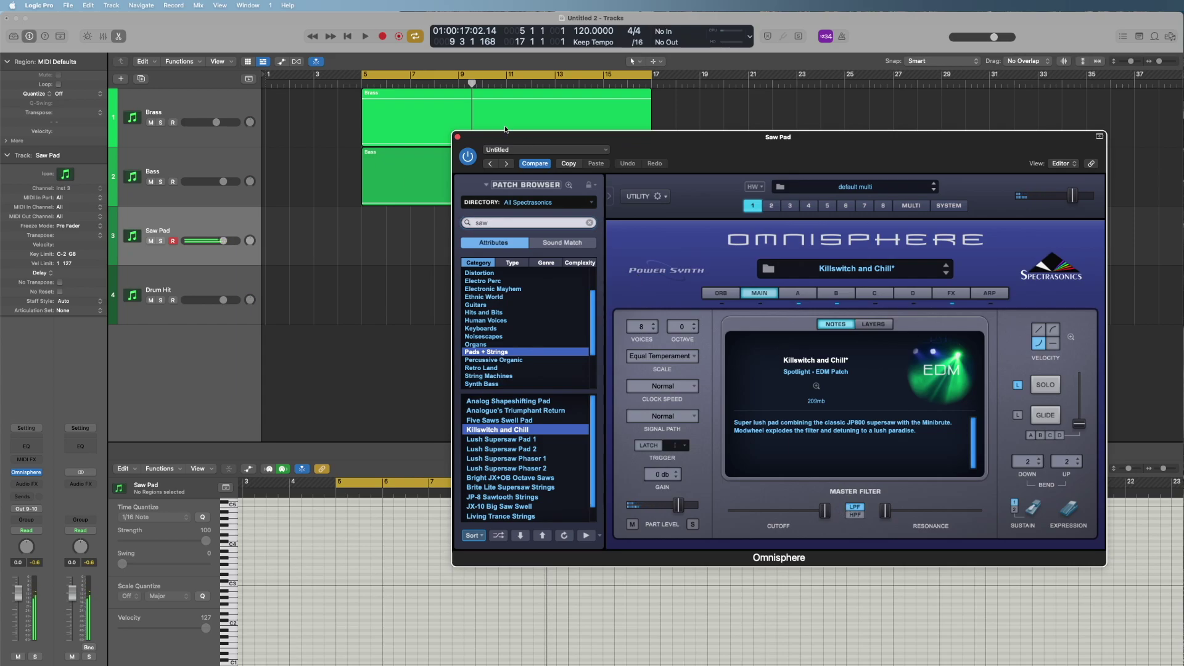
left_click(458, 137)
Step: Create a MIDI region on the Saw Pad track from bar 5 to 17 and draw a sustained C0 note across it
left_click_drag(386, 258, 652, 258)
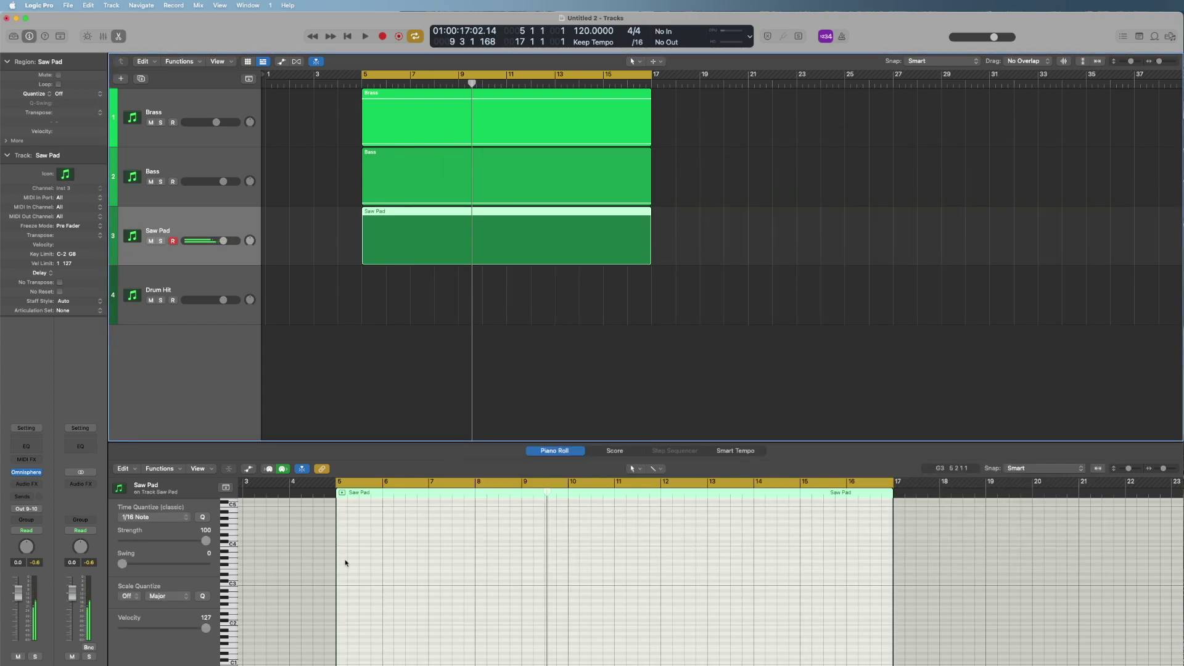
scroll(360, 595, "down", 5)
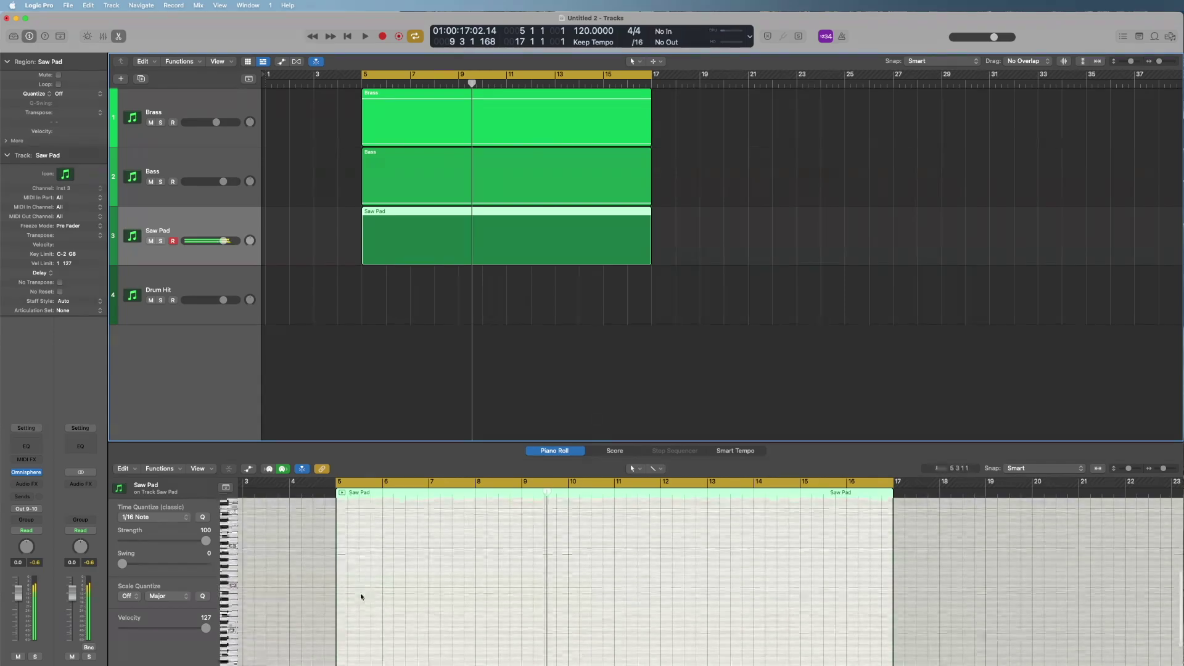
left_click(339, 627)
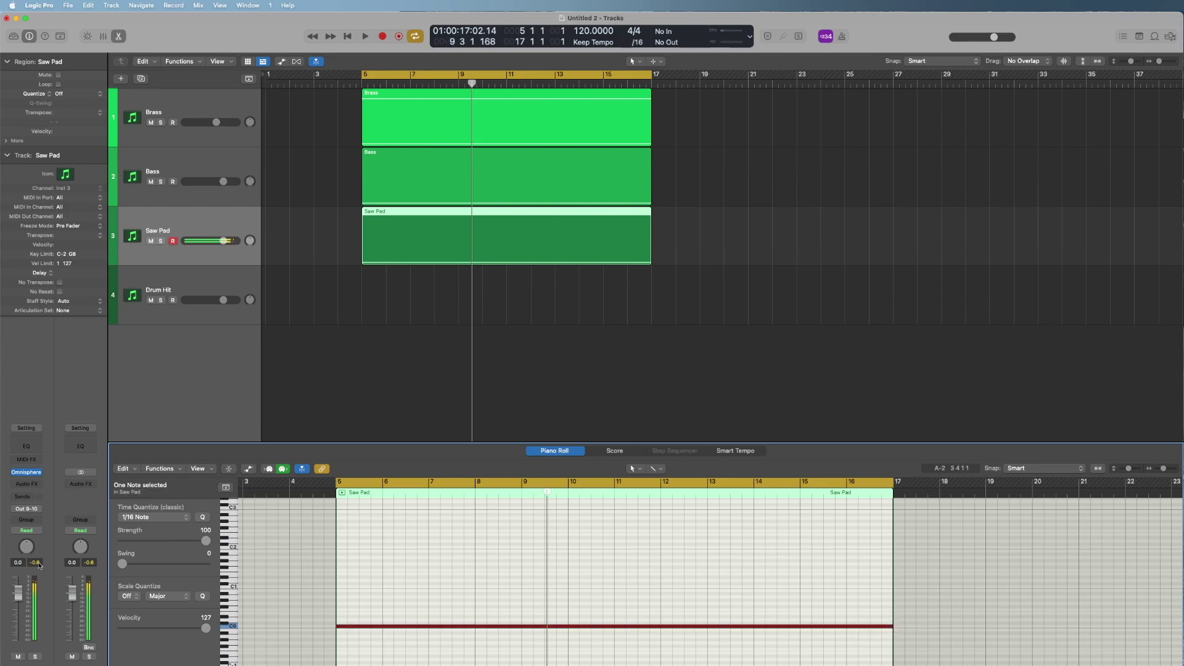
Step: Insert the Decapitator saturation effect on the Saw Pad track
left_click(29, 473)
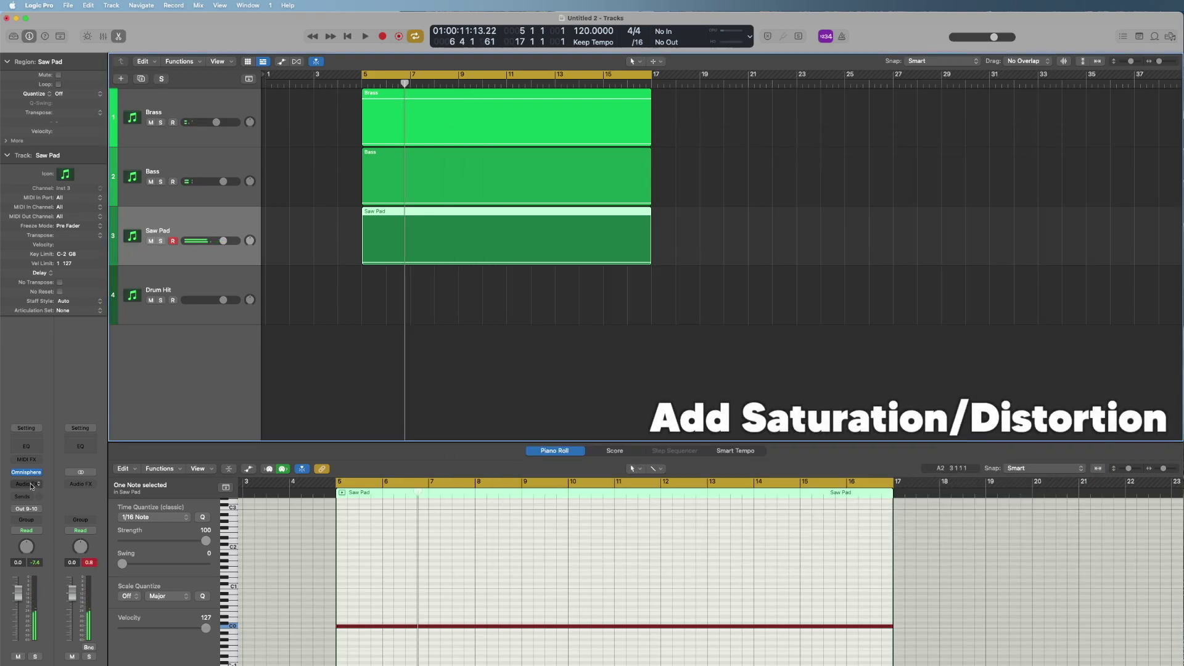
left_click(32, 485)
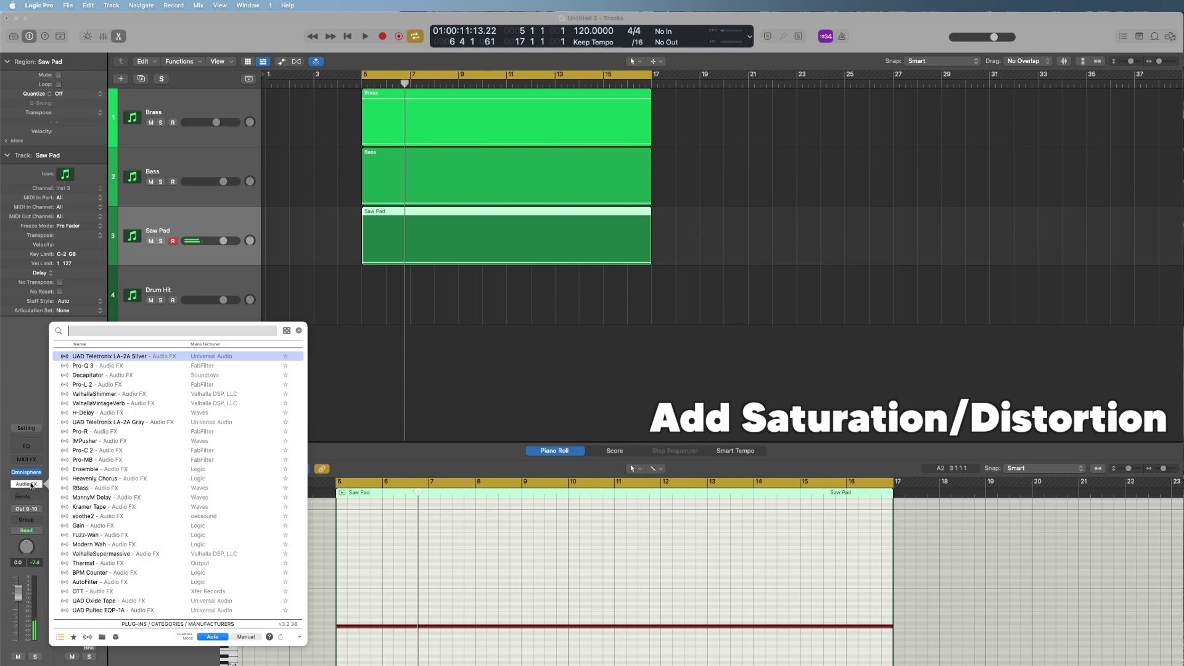
type("decap")
key("Return")
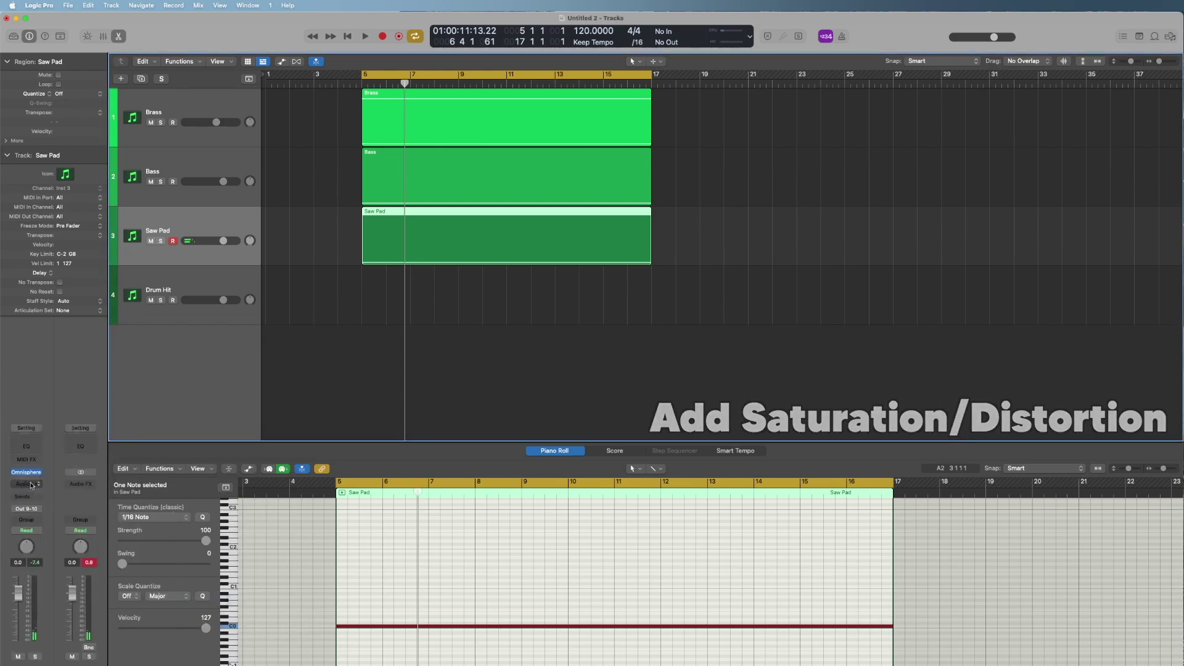
Step: Solo the Saw Pad and adjust Decapitator's Drive during playback, then close the effect
key("space")
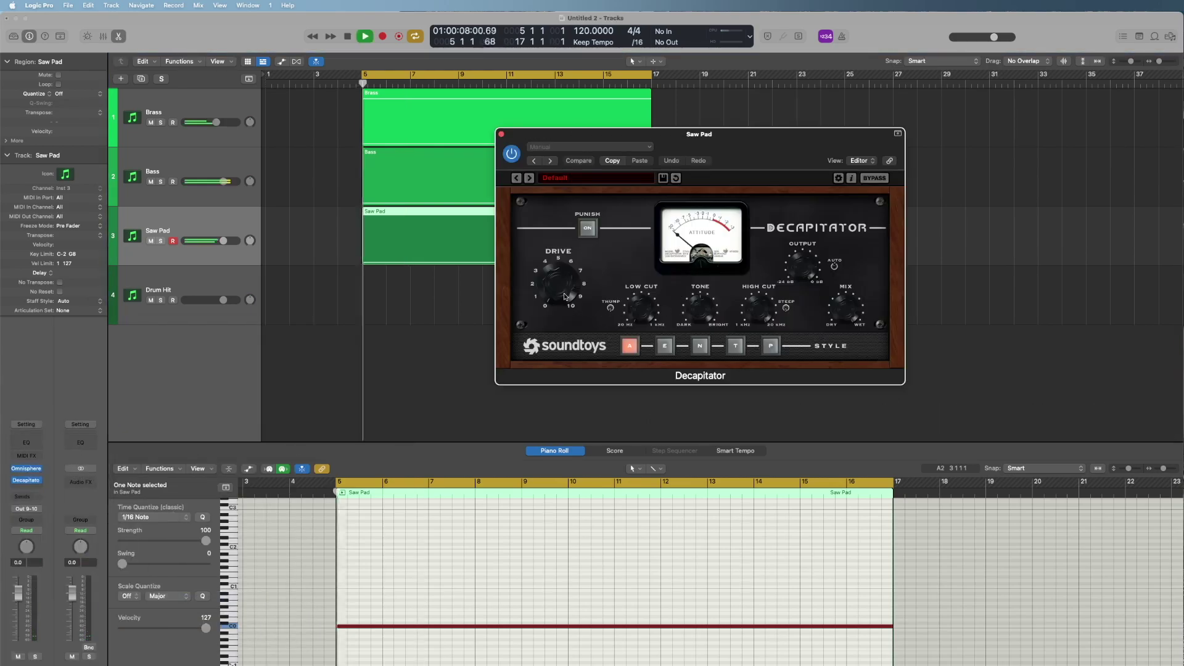
key("s")
left_click_drag(562, 296, 547, 246)
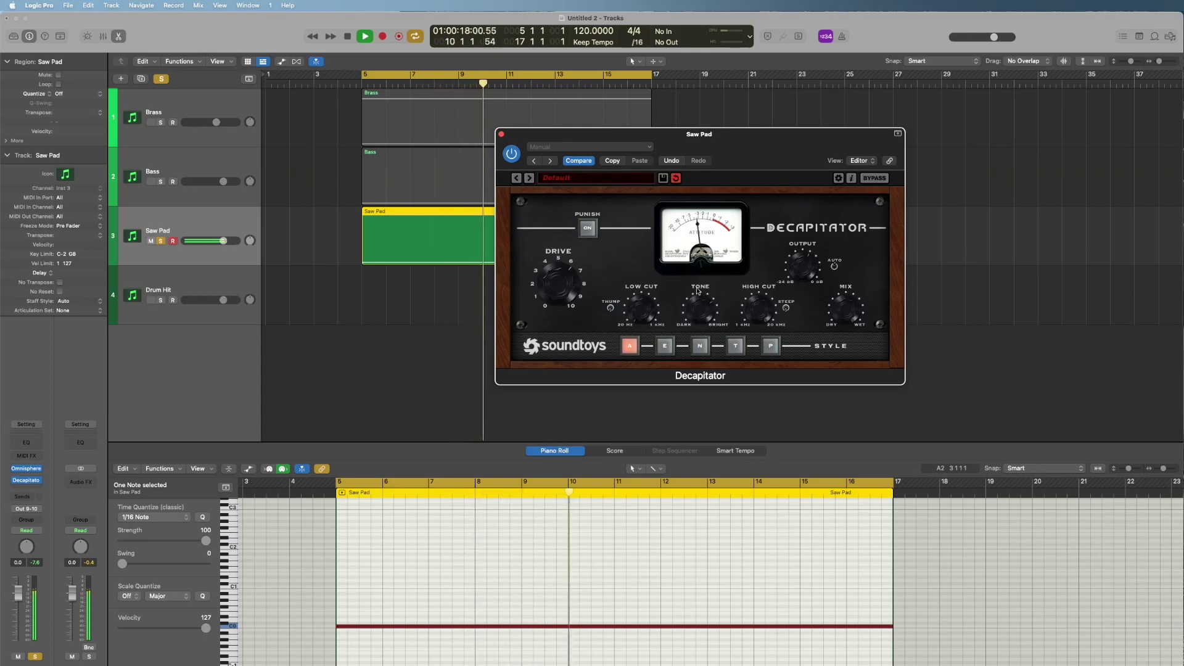
key("space")
left_click_drag(635, 129, 679, 176)
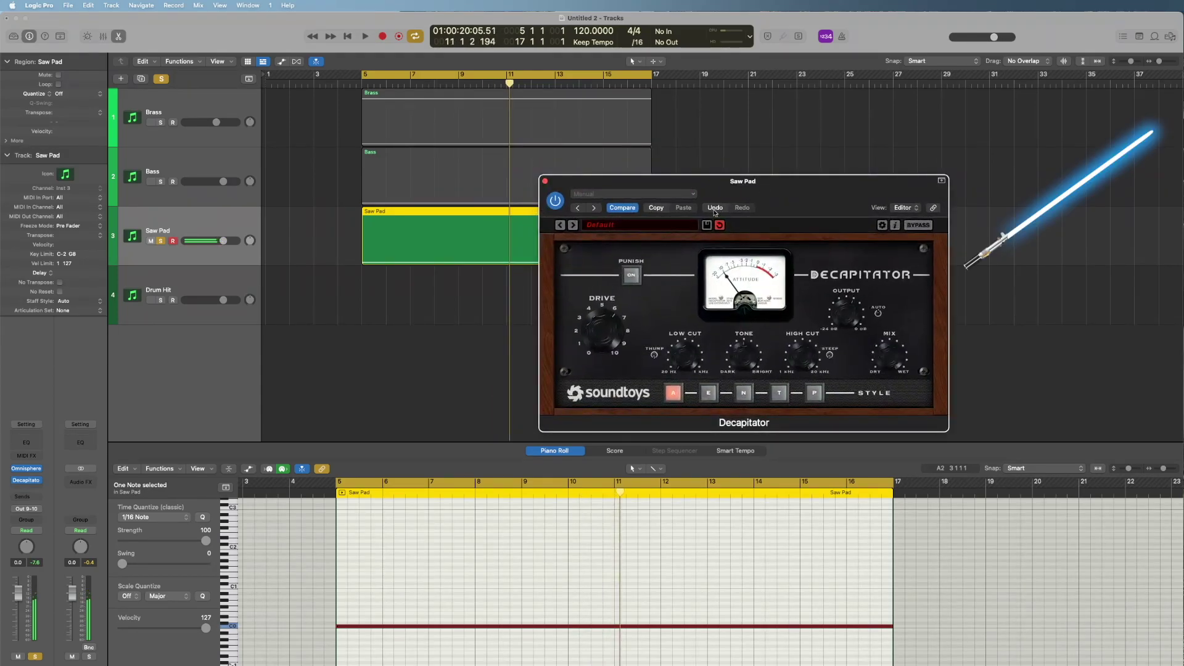
left_click(545, 181)
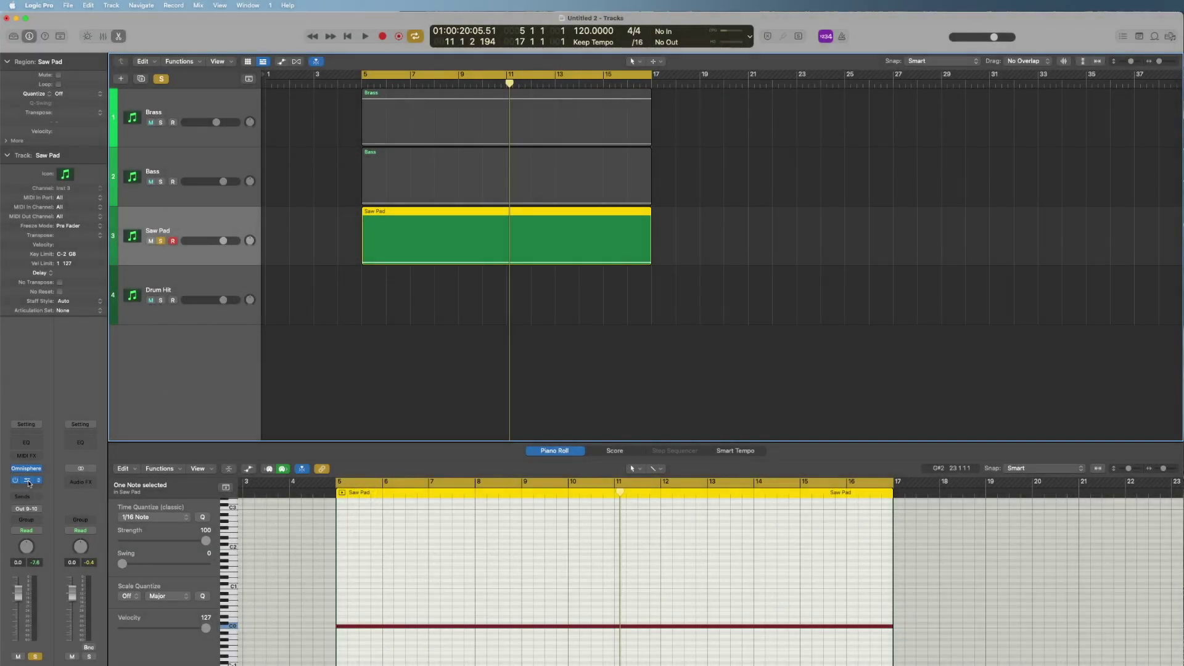
Step: Load Kontakt 7 as the instrument on the Drum Hit track
left_click(169, 283)
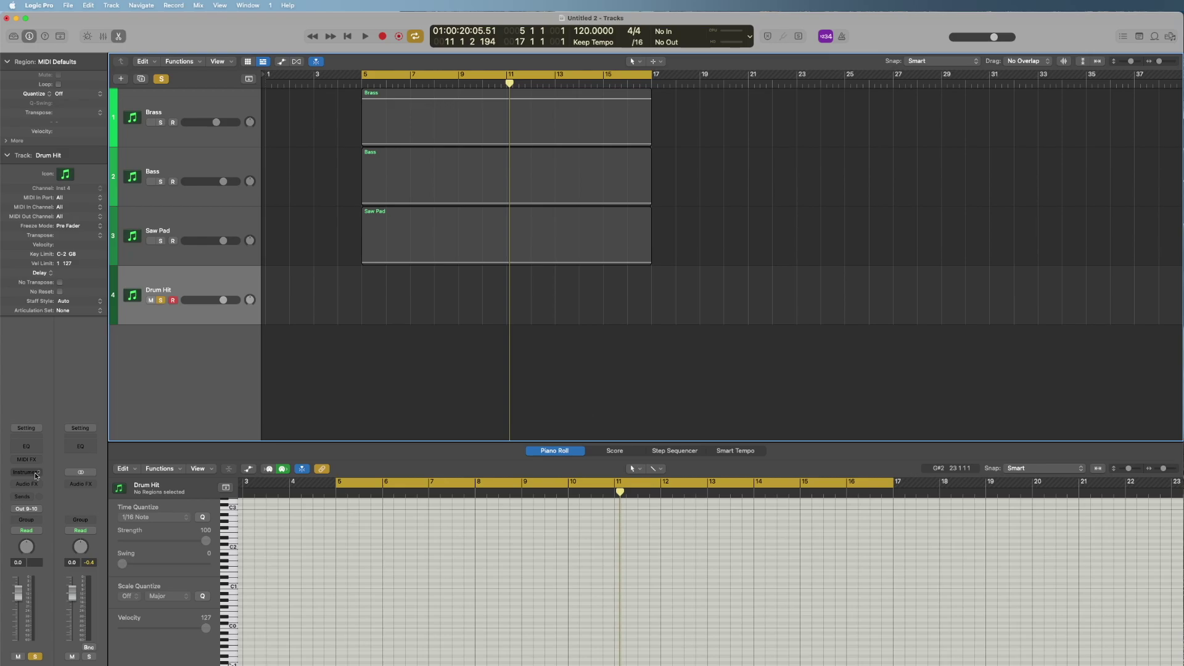
left_click(26, 473)
type("kontakt")
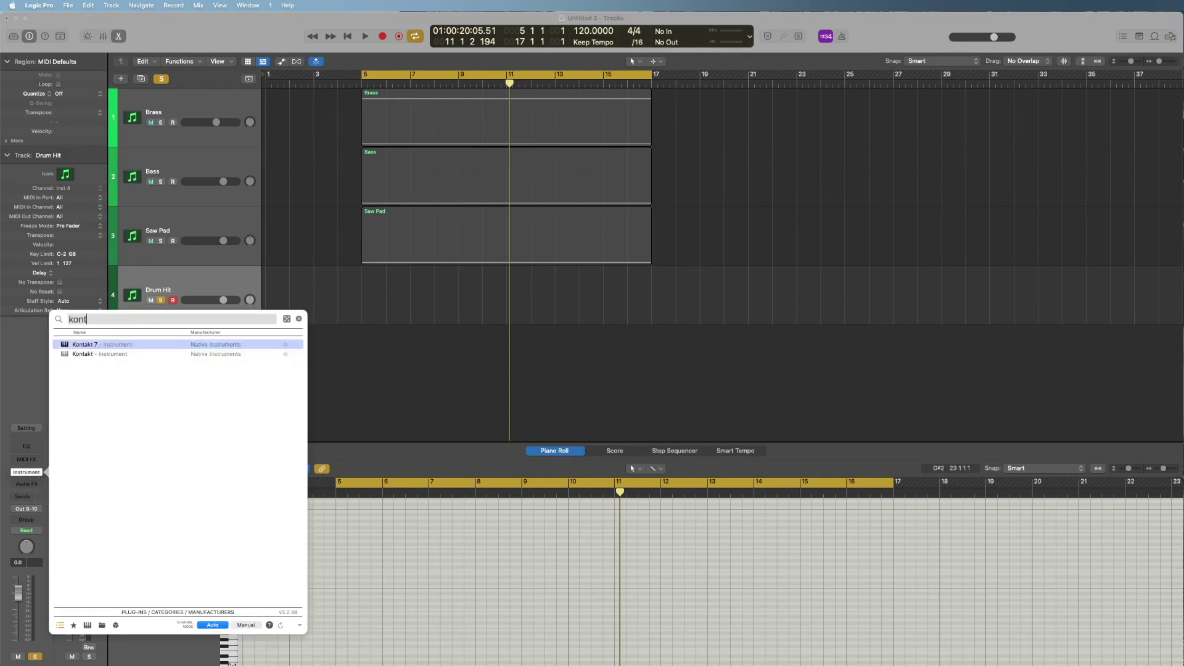
key("Return")
Step: Load D2 Ensemble Designer from the Damage 2 library and choose an Ensemble Toms - Performance preset from the Organic category
double_click(576, 408)
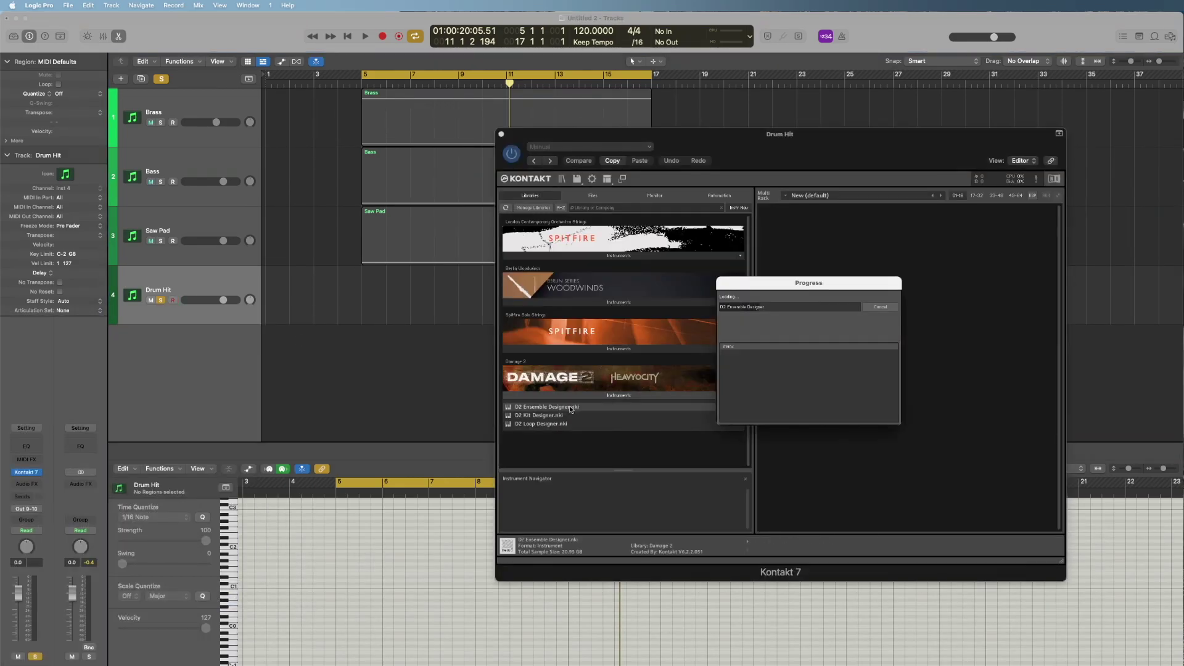
left_click(820, 225)
mouse_move(836, 239)
mouse_move(837, 280)
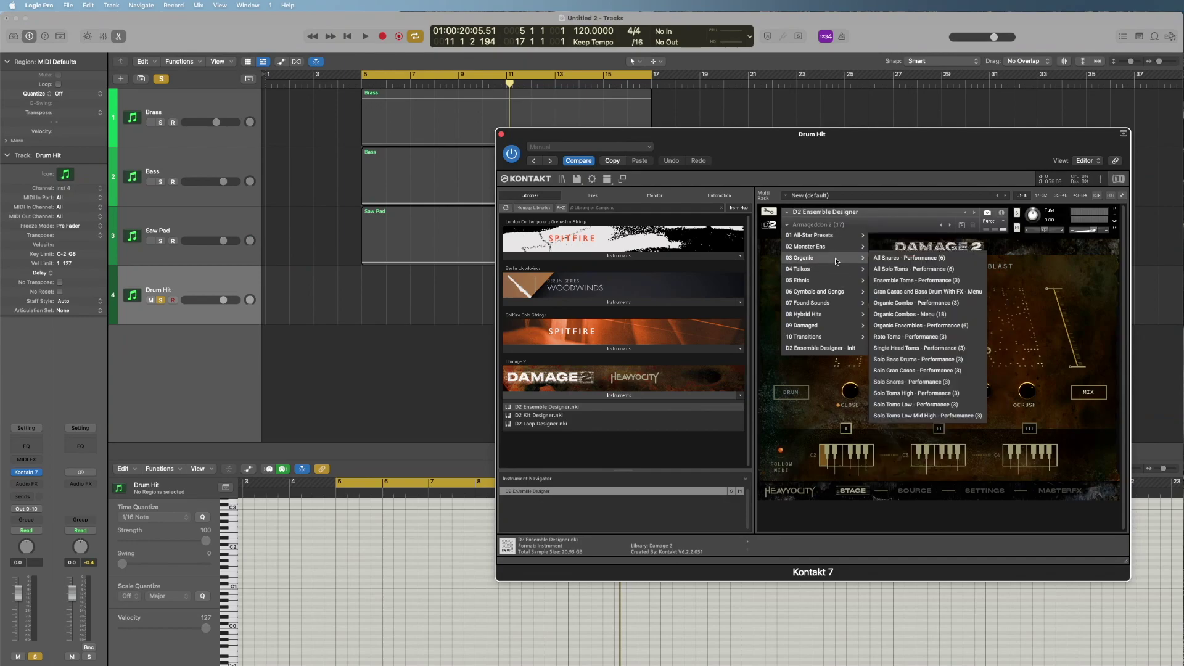
left_click(908, 281)
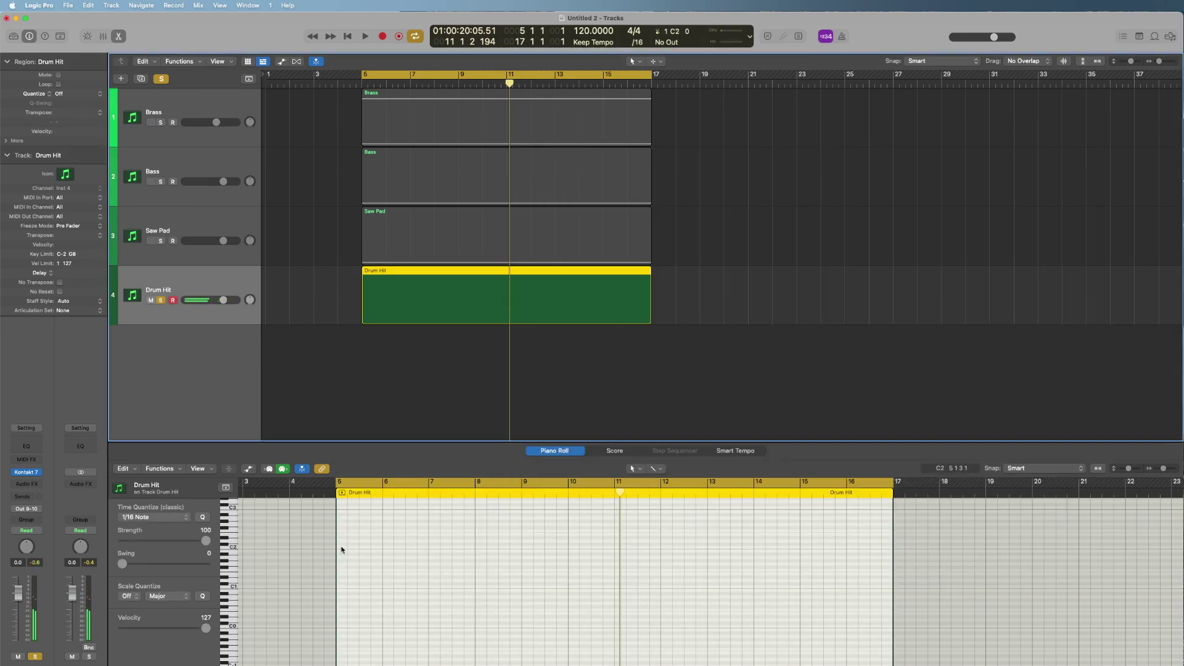
Step: Draw a C2 note sustained from bar 5 to 17 in the Drum Hit region and play the soloed track
left_click(344, 549)
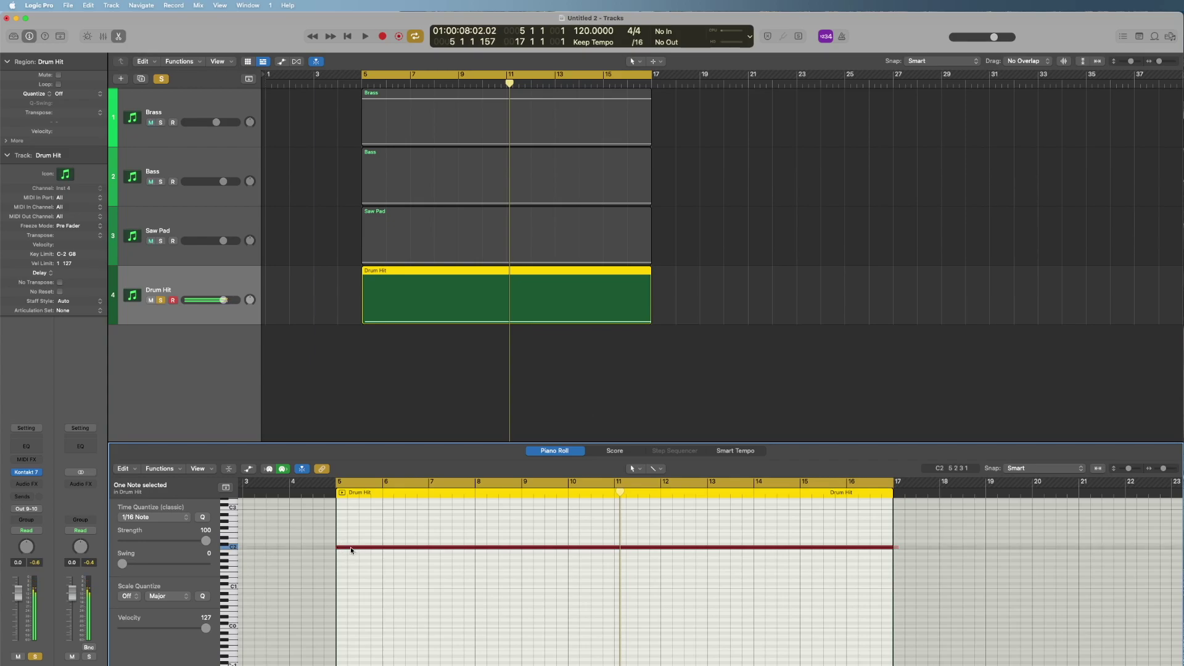
left_click(339, 481)
key("space")
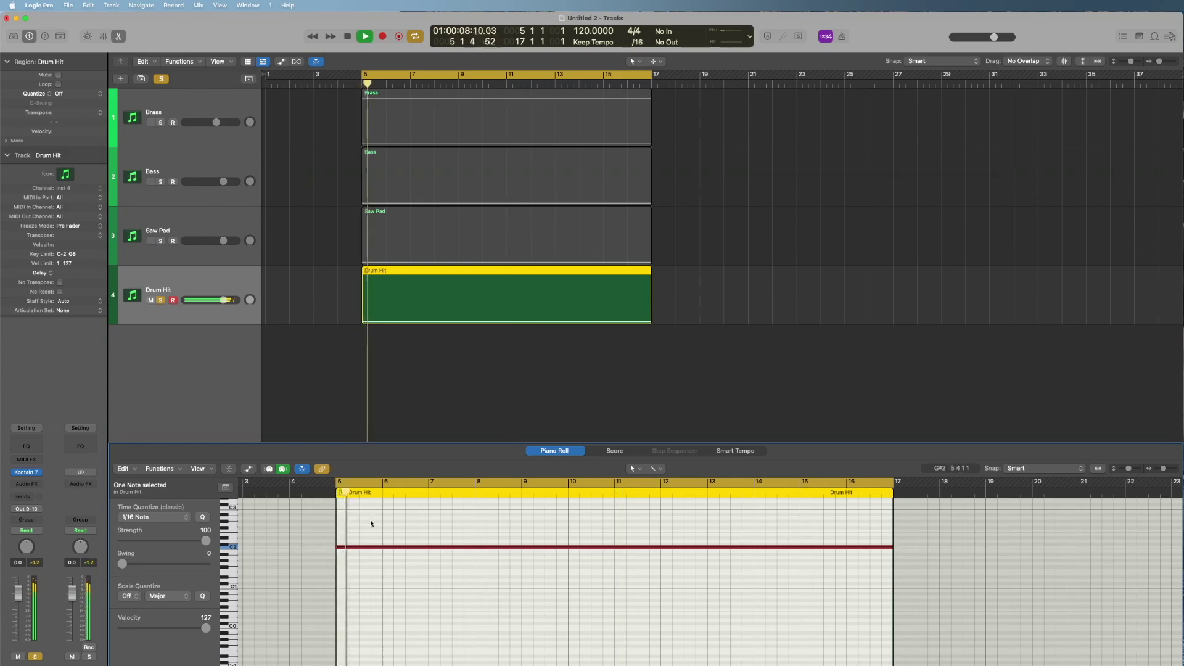
key("space")
left_click(416, 562)
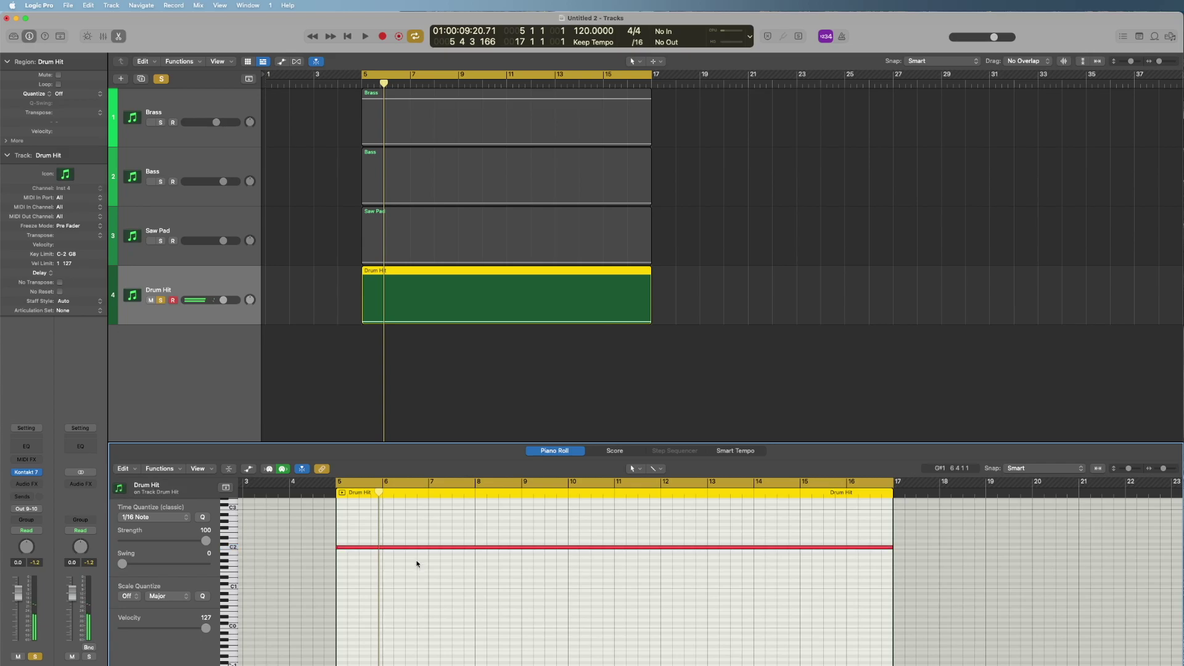
key("space")
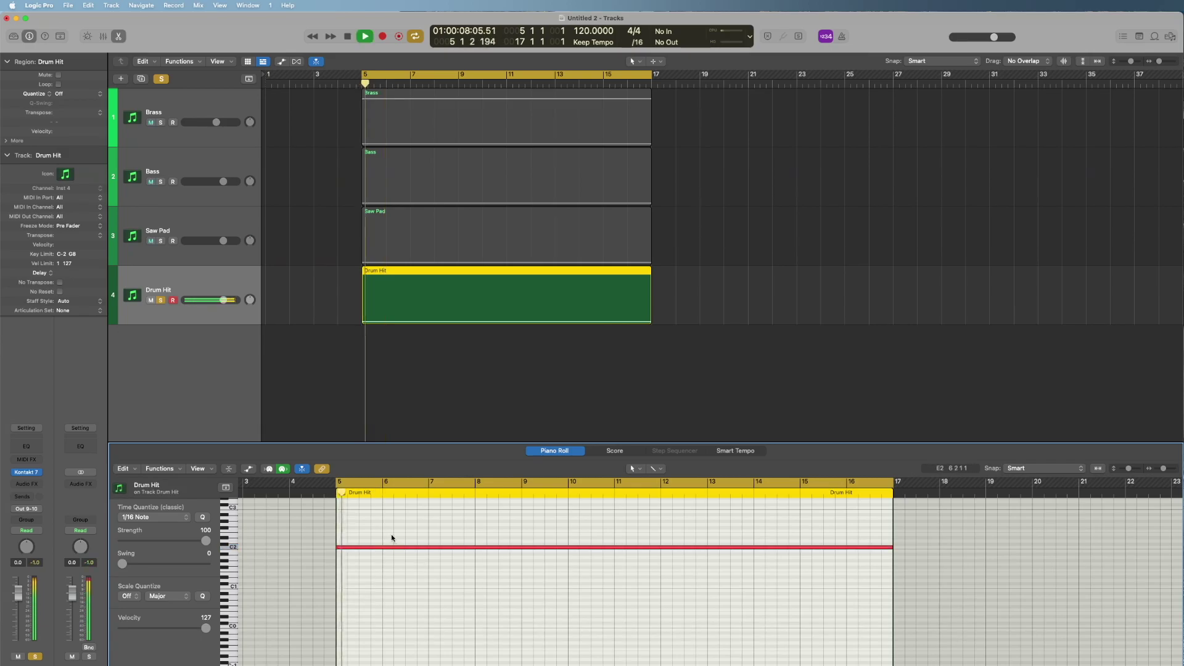
key("space")
Step: Clear the solo and lower the Drum Hit track's volume to -5.0 dB while playing all layers
key("ctrl+s")
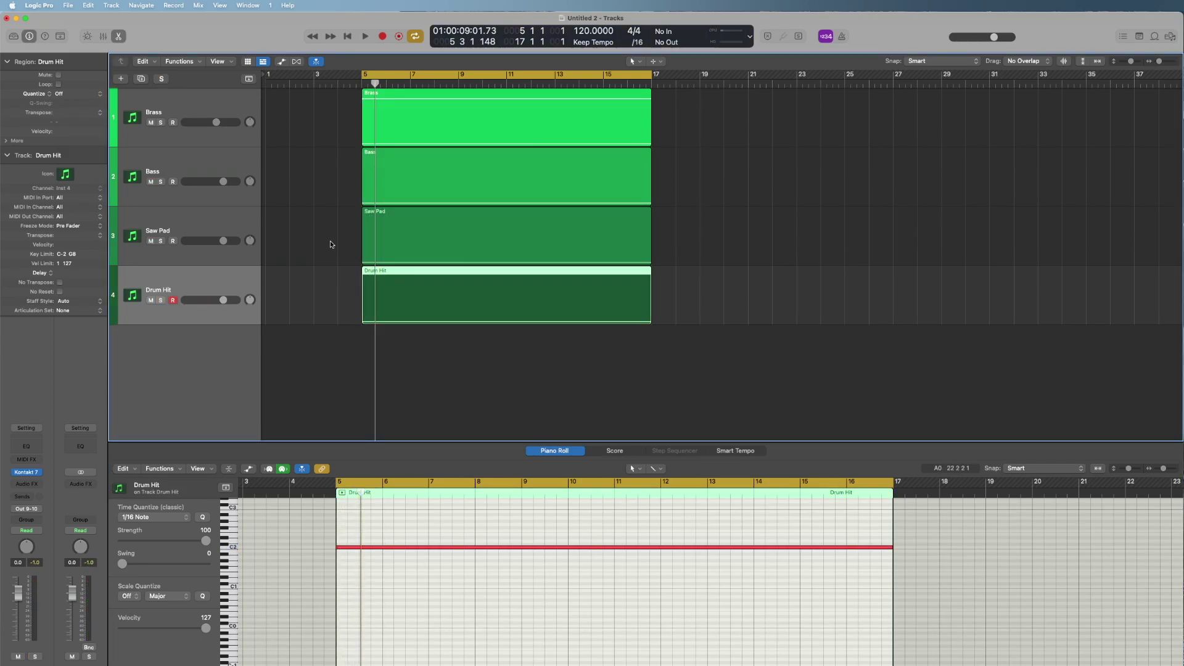
key("space")
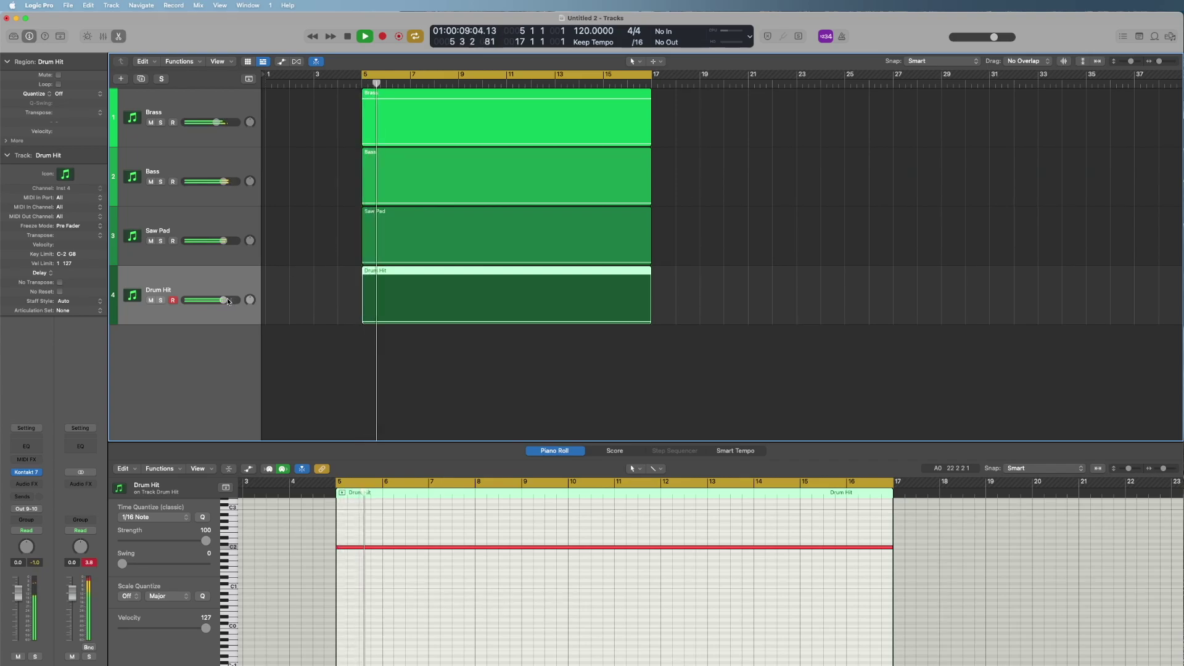
left_click_drag(223, 301, 214, 301)
key("space")
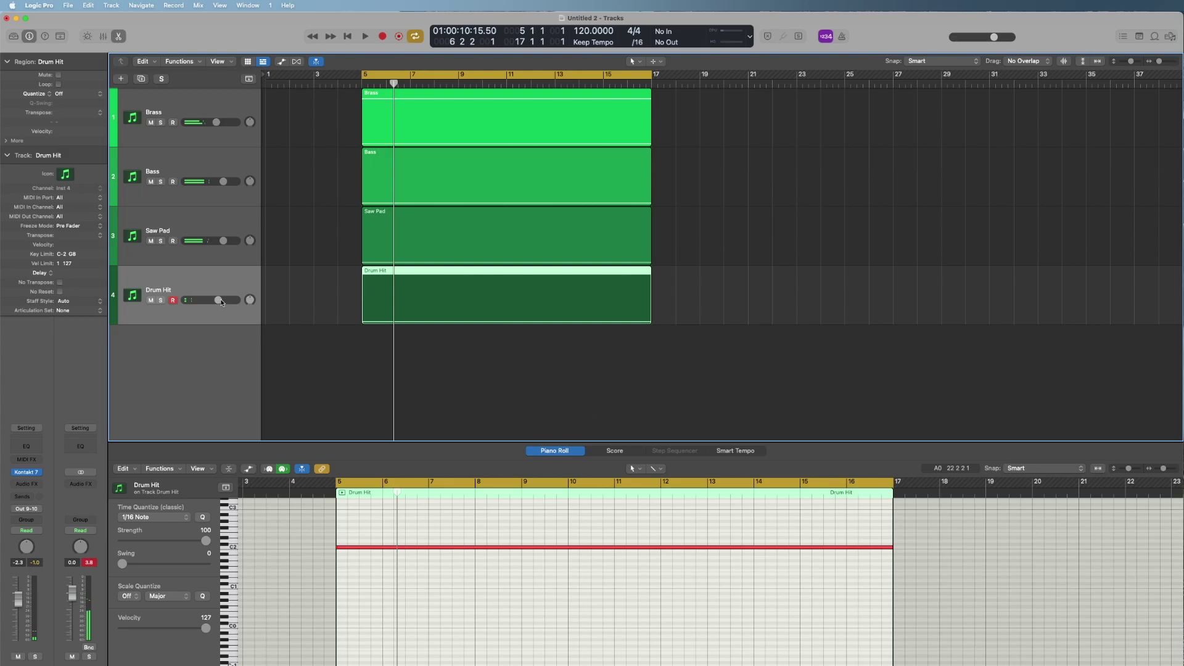
key("space")
left_click_drag(213, 302, 217, 301)
key("space")
key("space")
key("space")
key("space")
Step: Check the Saw Pad in solo, then lower the Saw Pad, Brass and Bass volumes slightly during playback
left_click(159, 241)
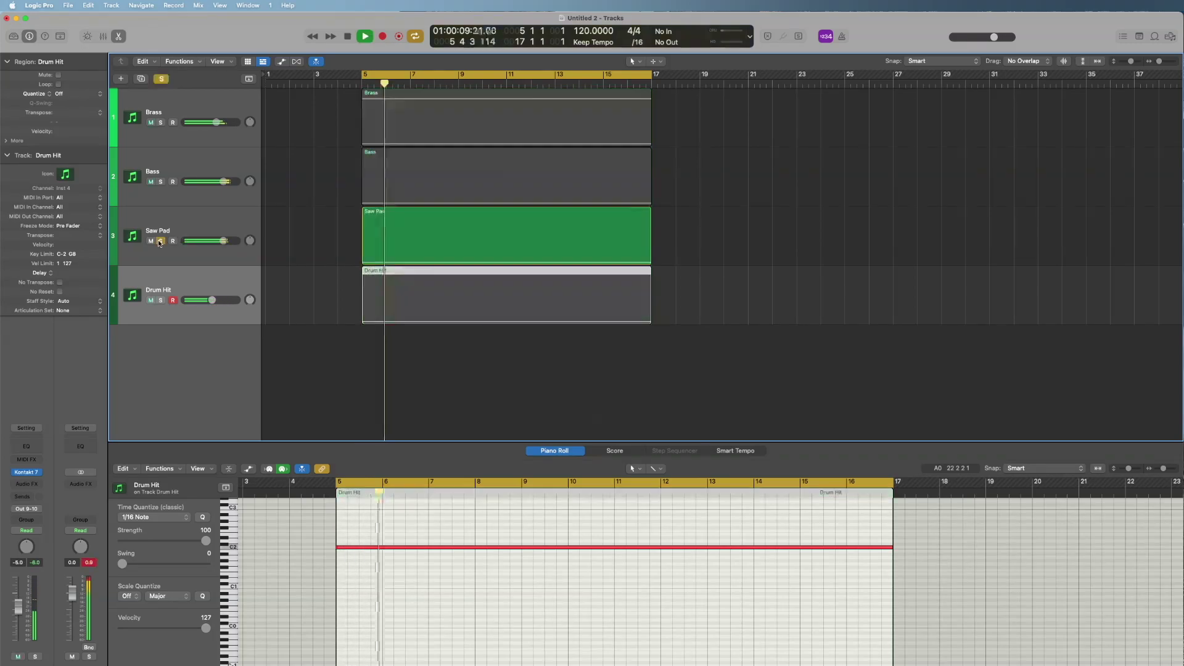
left_click(159, 241)
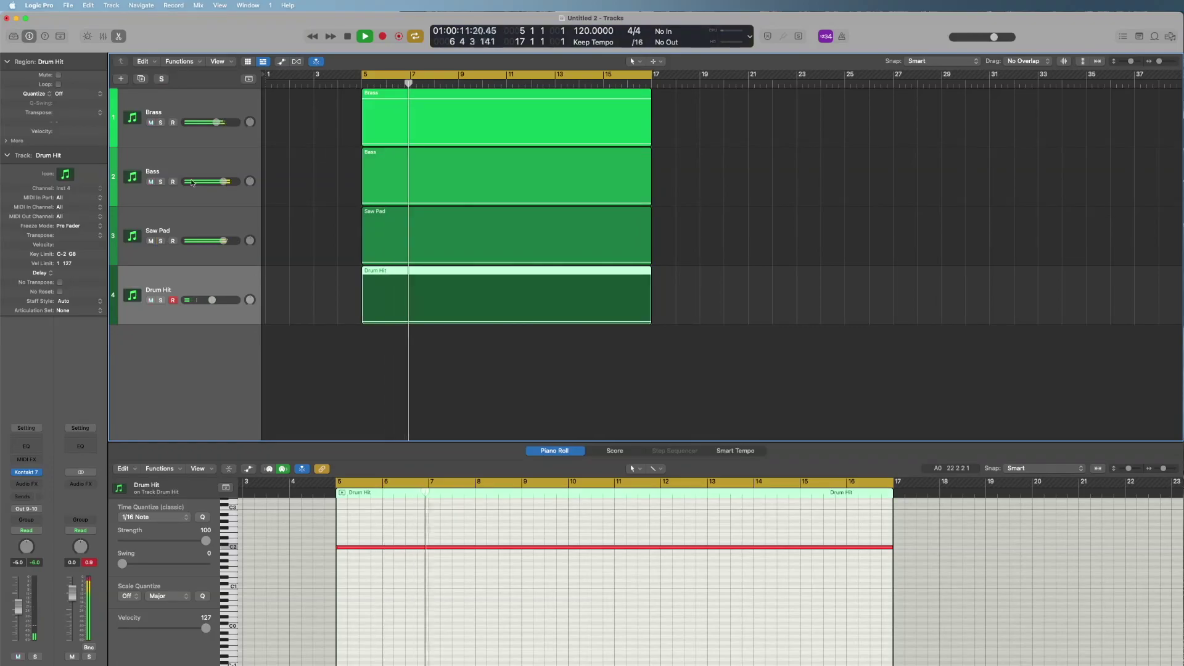
left_click_drag(225, 242, 216, 242)
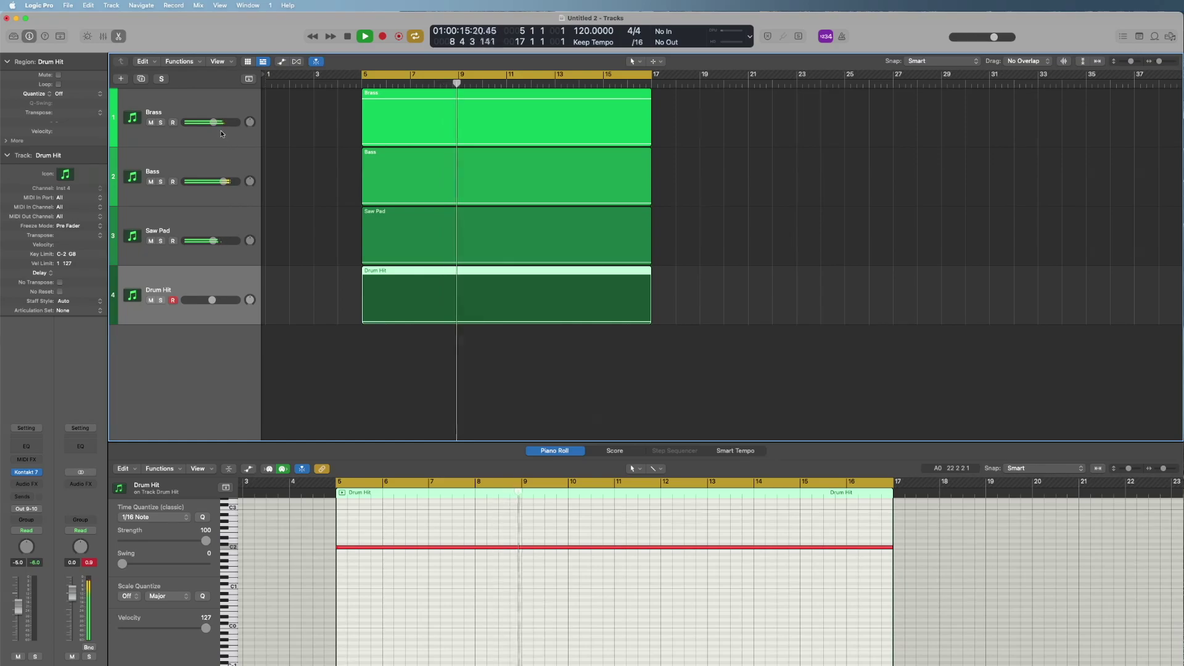
left_click_drag(214, 122, 211, 123)
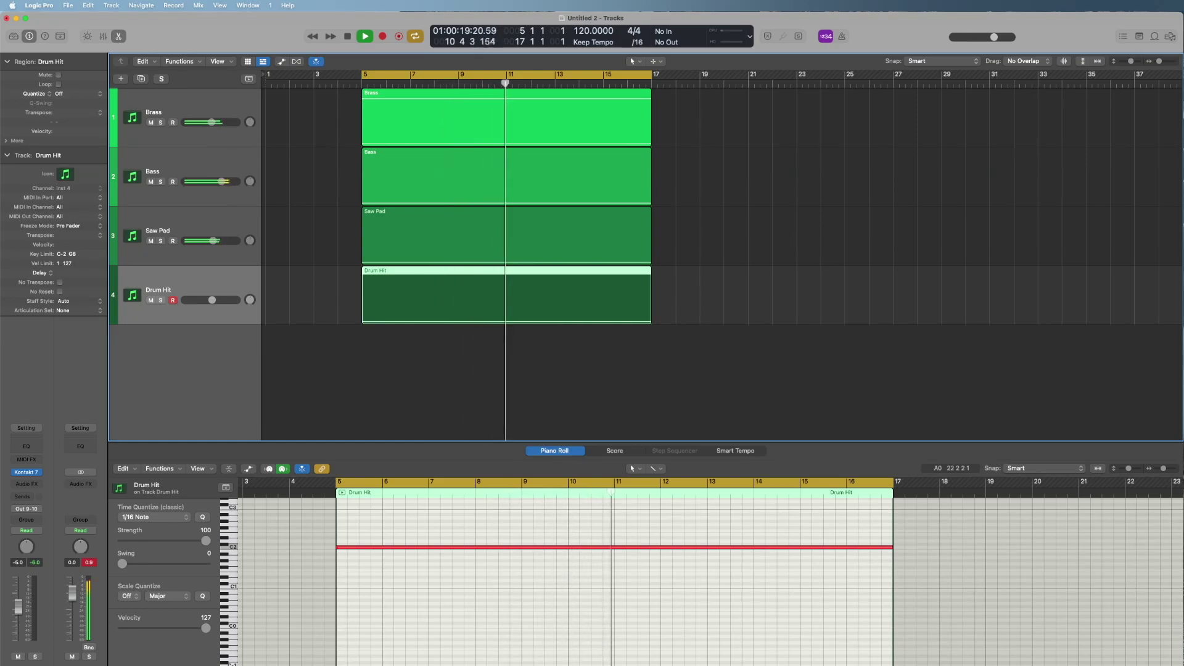
key("space")
Step: Deselect the Drum Hit region and audition the start of the combined four-track mix from bar 5
left_click(288, 283)
key("space")
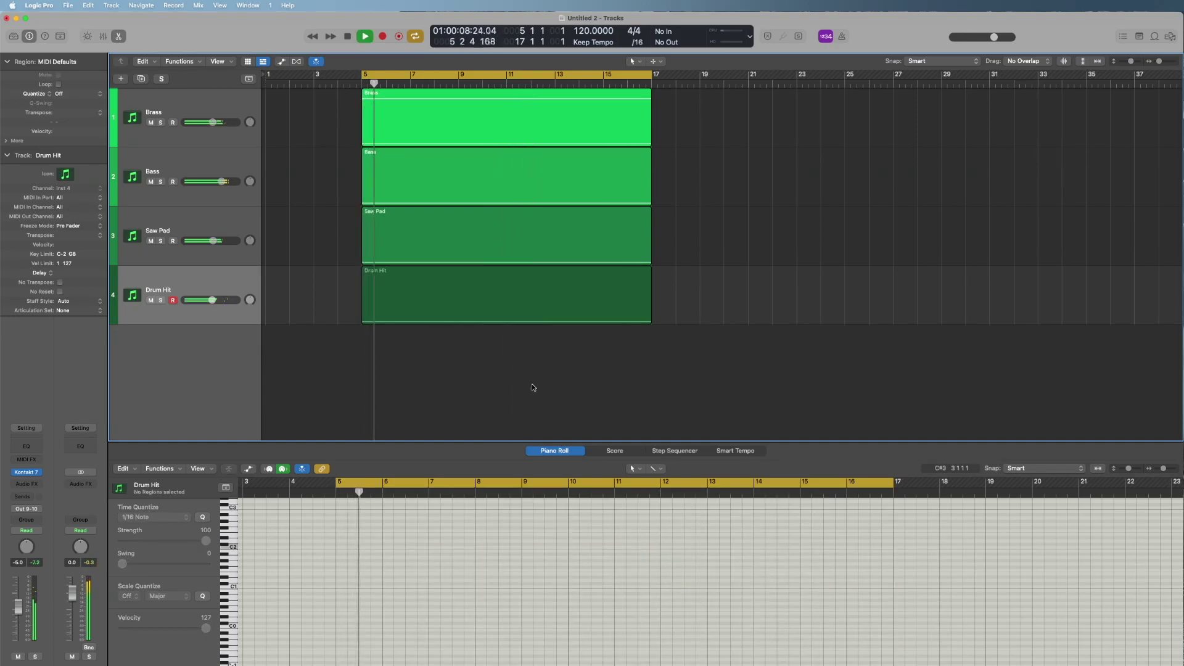
key("space")
key("space")
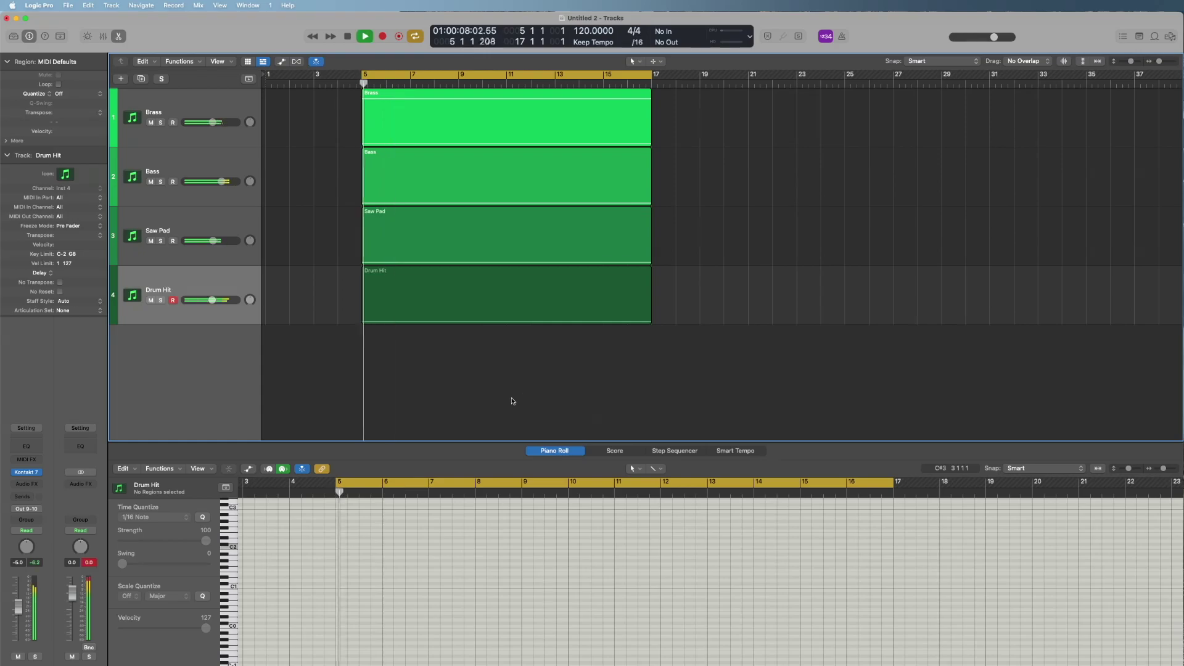
key("space")
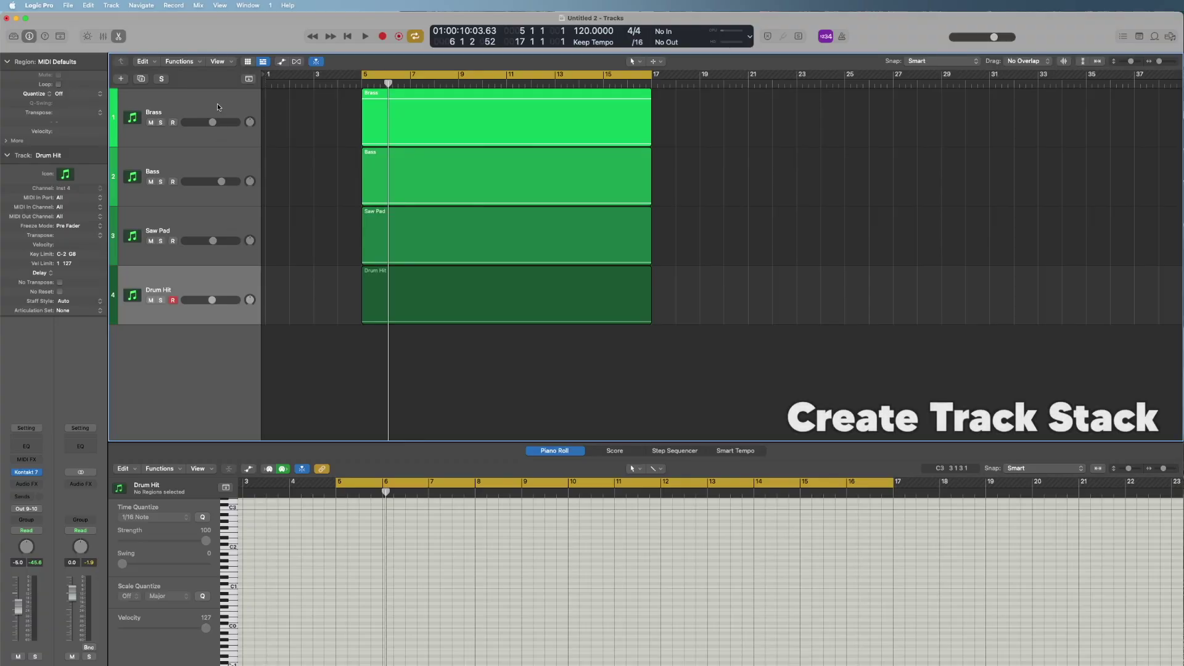
Step: Select all four tracks from Brass to Drum Hit and group them into a summing track stack
left_click(217, 107, "shift")
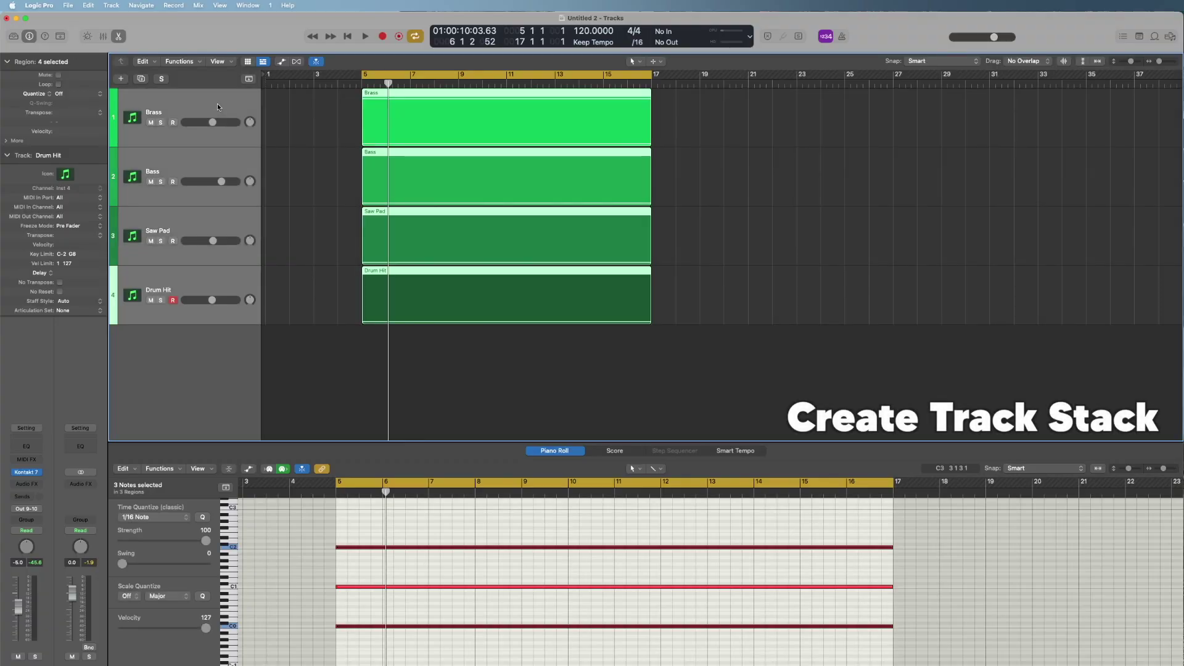
key("shift+super+d")
key("Return")
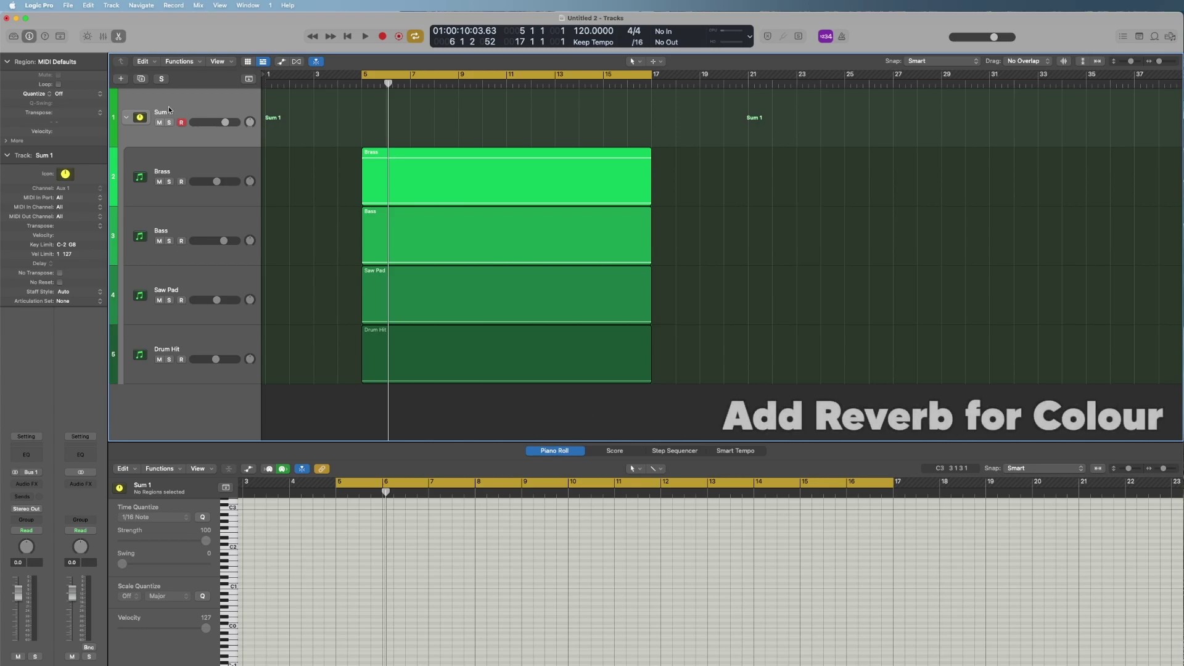
Step: Insert the ValhallaVintageVerb reverb as an audio effect on the Sum 1 stack
left_click(35, 485)
type("val")
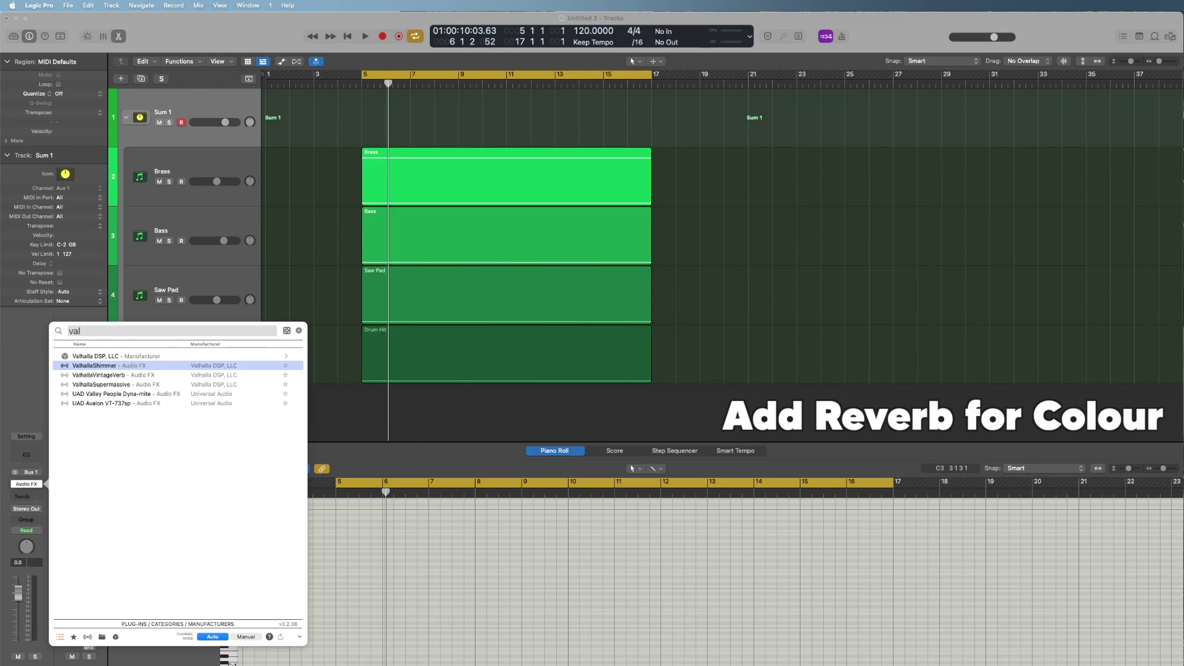
left_click(99, 375)
key("Return")
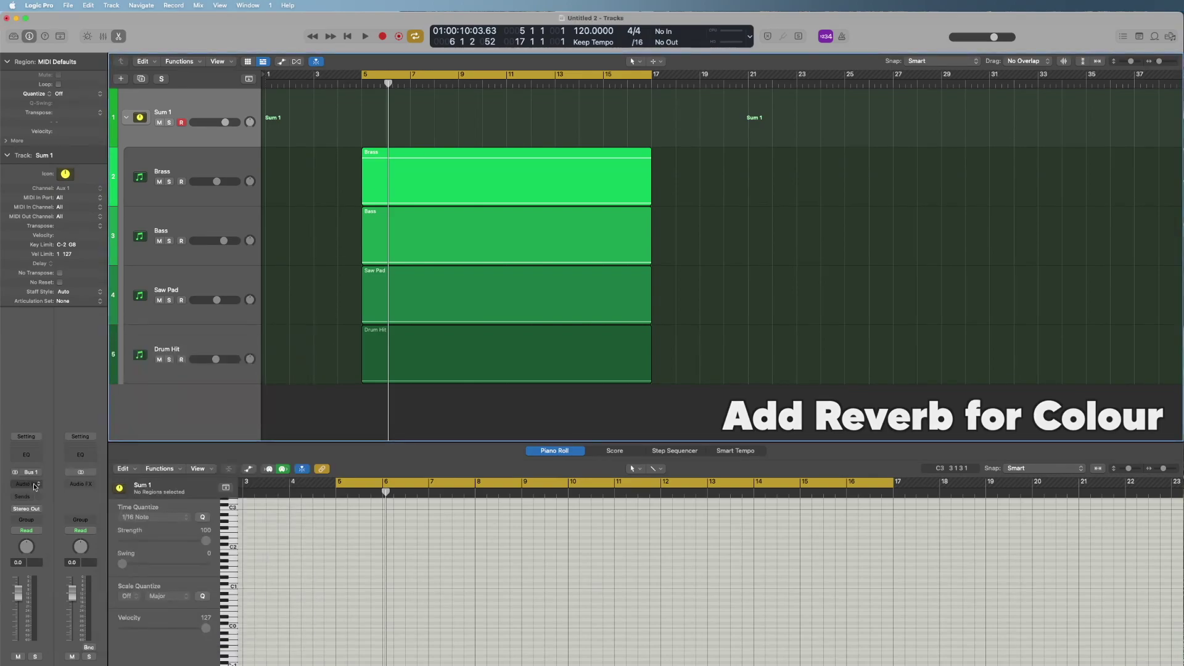
Step: Load the Medieval preset from Huge Spaces in ValhallaVintageVerb and lower the reverb mix while playing the stack
left_click(843, 333)
mouse_move(836, 418)
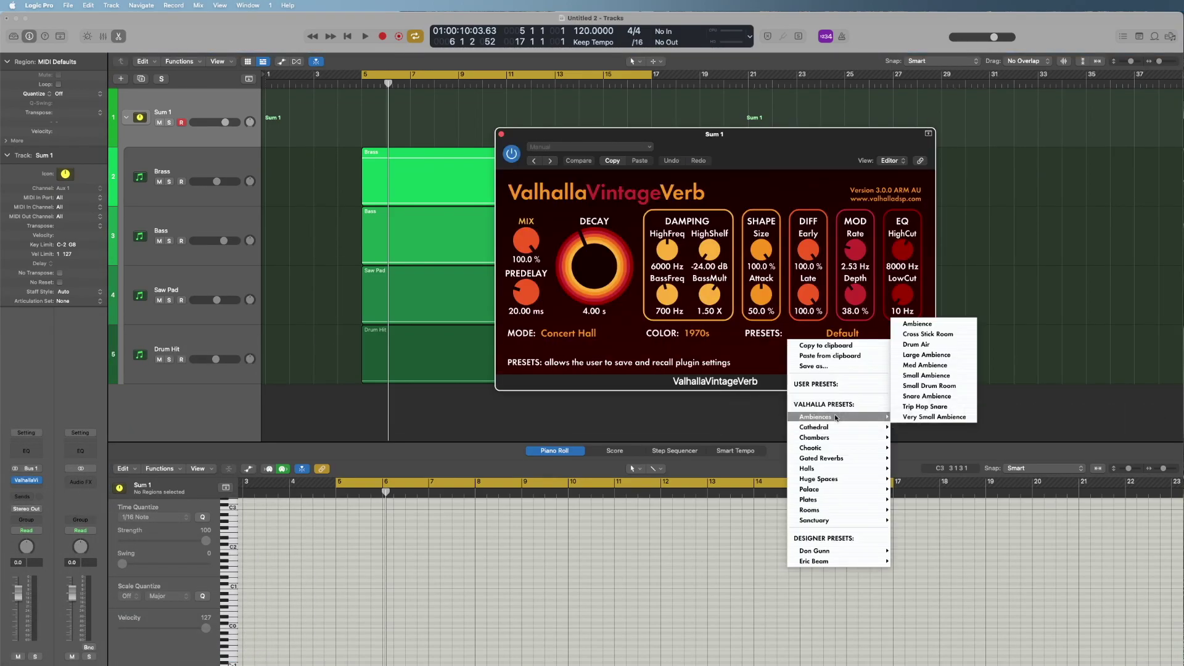
mouse_move(844, 478)
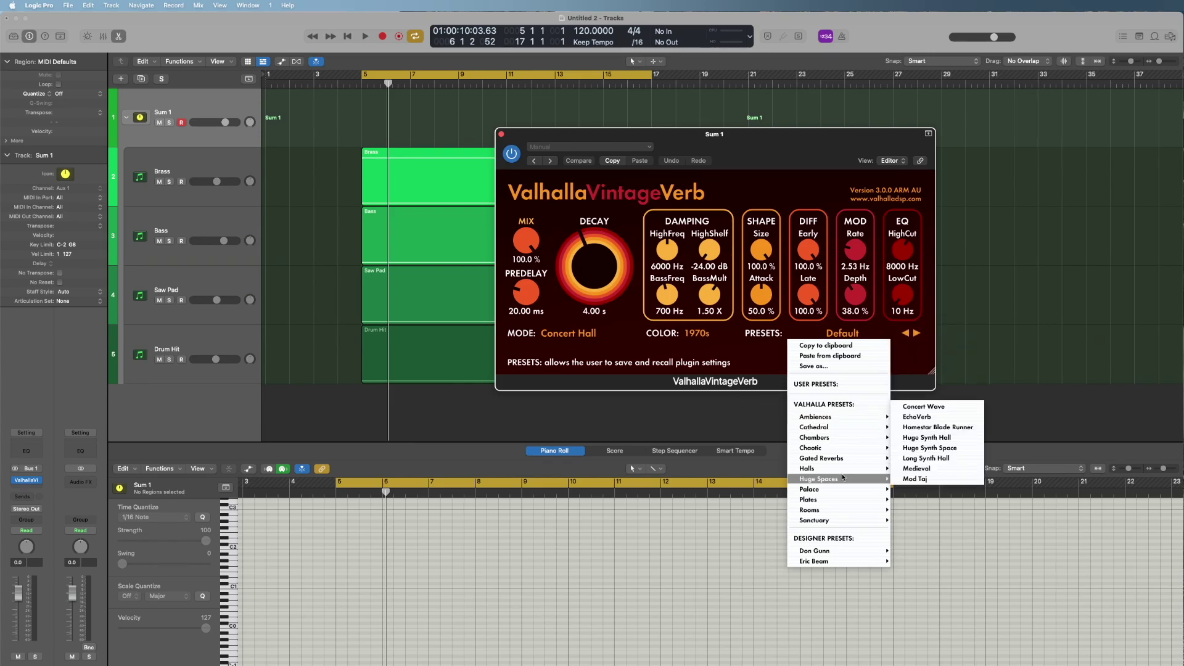
left_click(919, 468)
key("space")
left_click_drag(521, 244, 522, 249)
key("space")
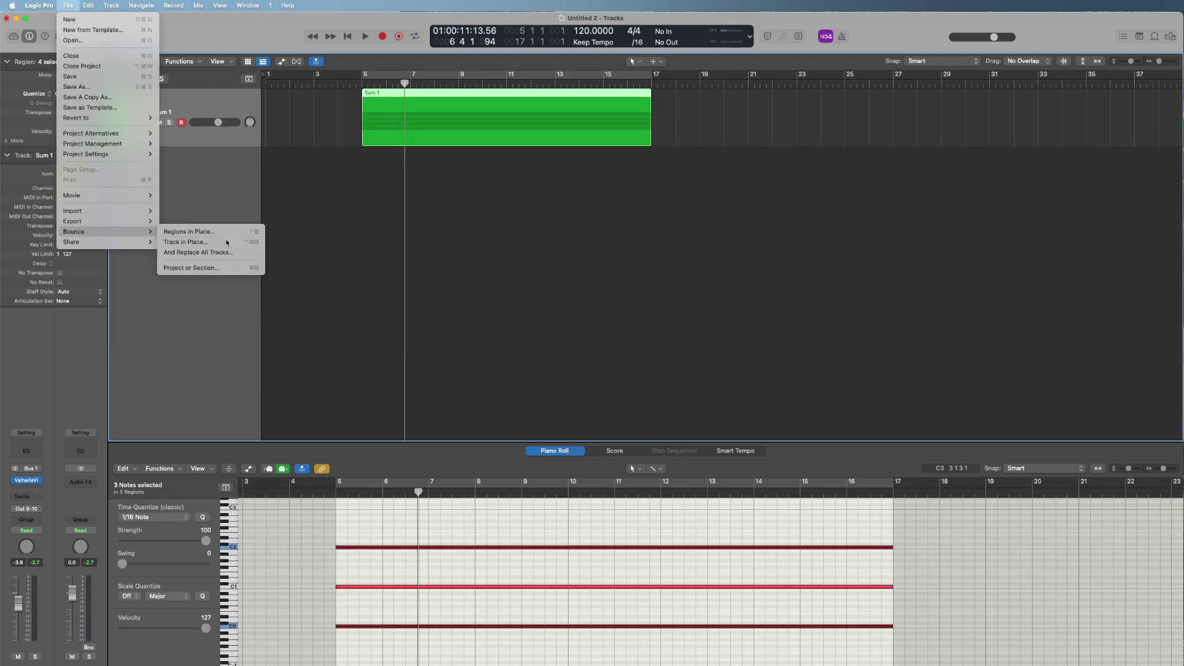
Step: Bounce the Sum 1 stack in place and trim the silence before bar 5 off the bounced region
left_click(212, 240)
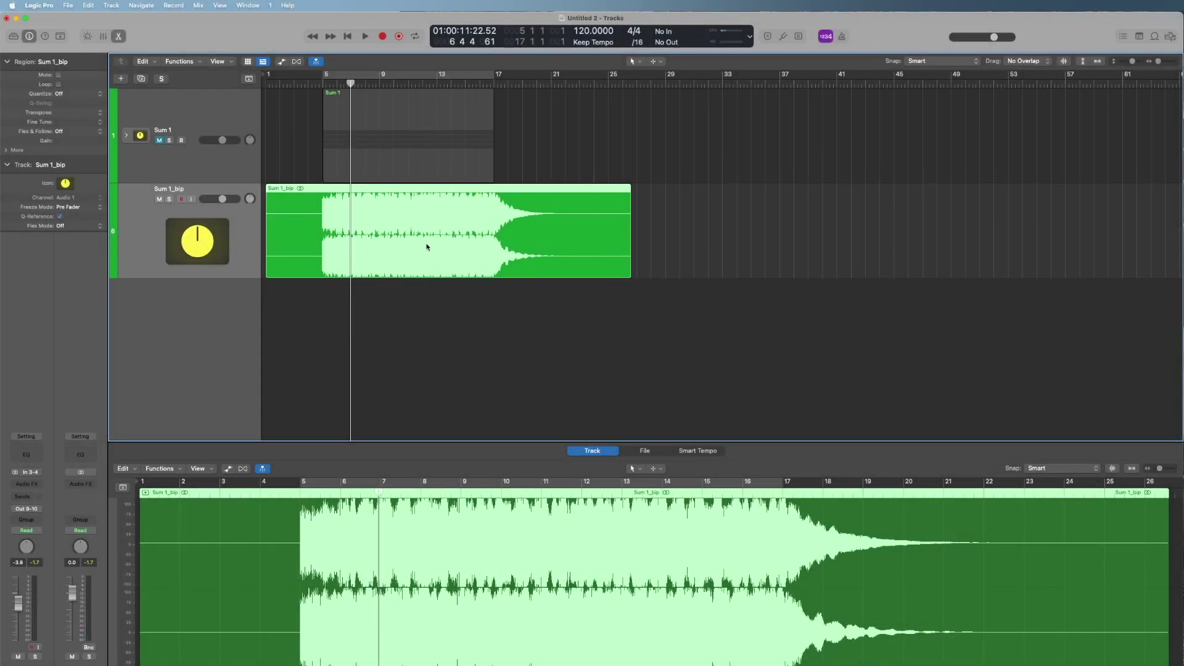
scroll(408, 251, "up", 4)
scroll(408, 251, "left", 3)
left_click(357, 84)
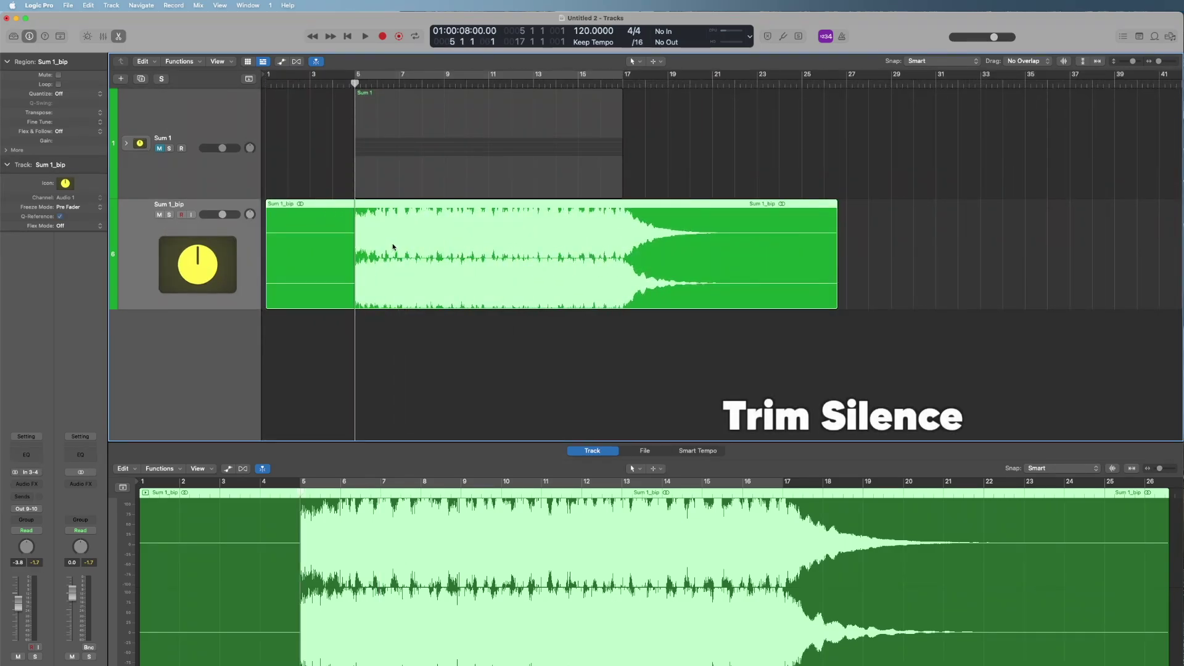
key("super+t")
key("Delete")
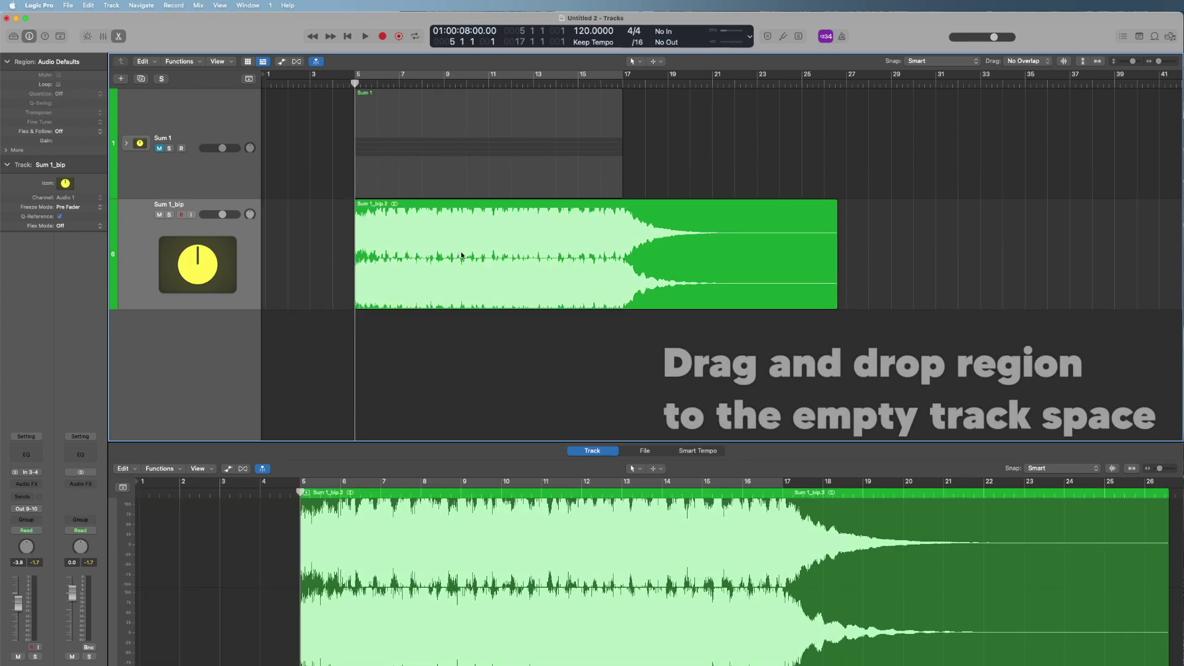
Step: Load the trimmed bounce into Quick Sampler on a new track below the existing ones
left_click_drag(494, 232, 206, 346)
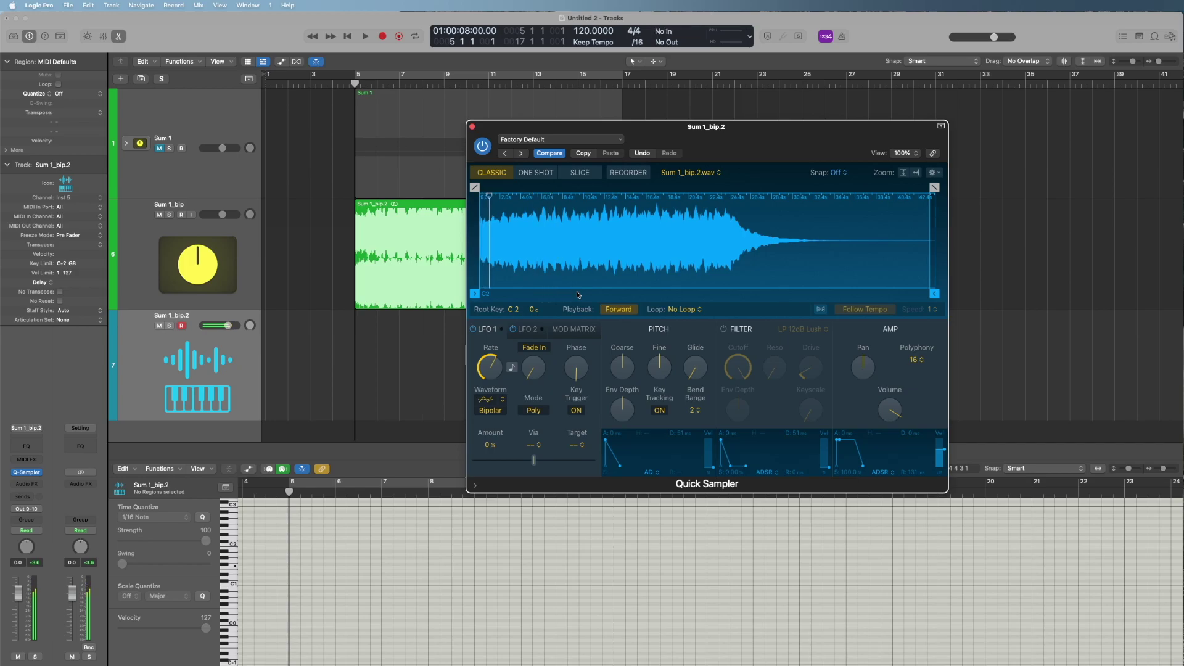
left_click_drag(699, 185, 795, 253)
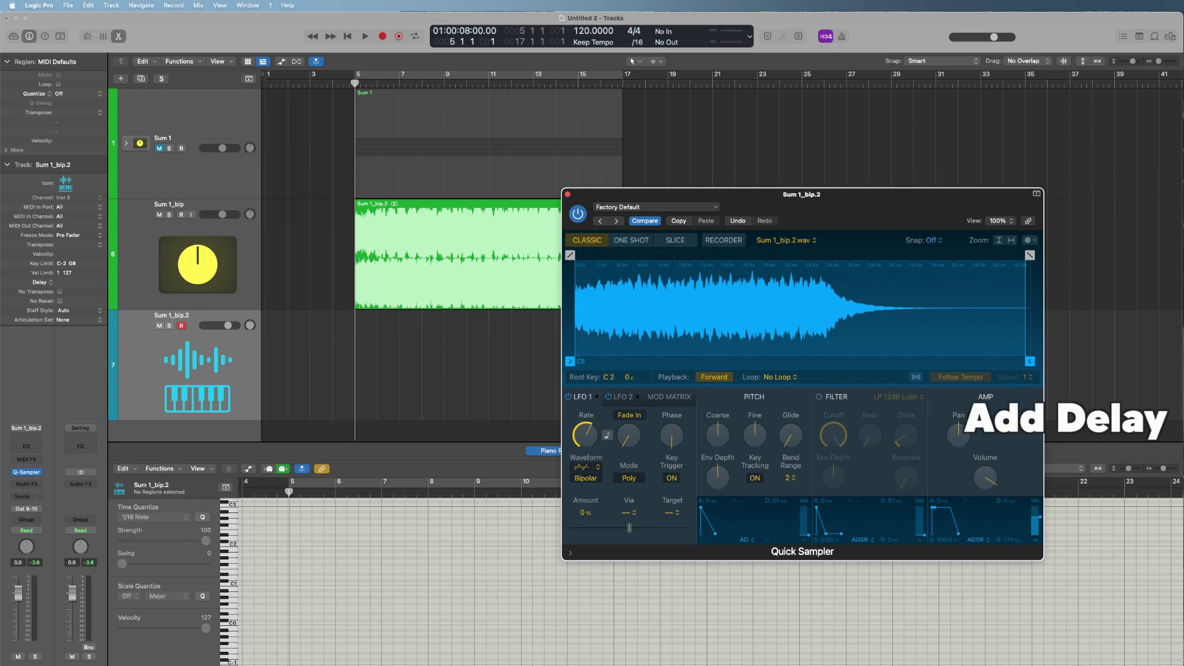
Step: Find the H-Delay effect by searching for "delay" and insert it on the Quick Sampler track
left_click(35, 486)
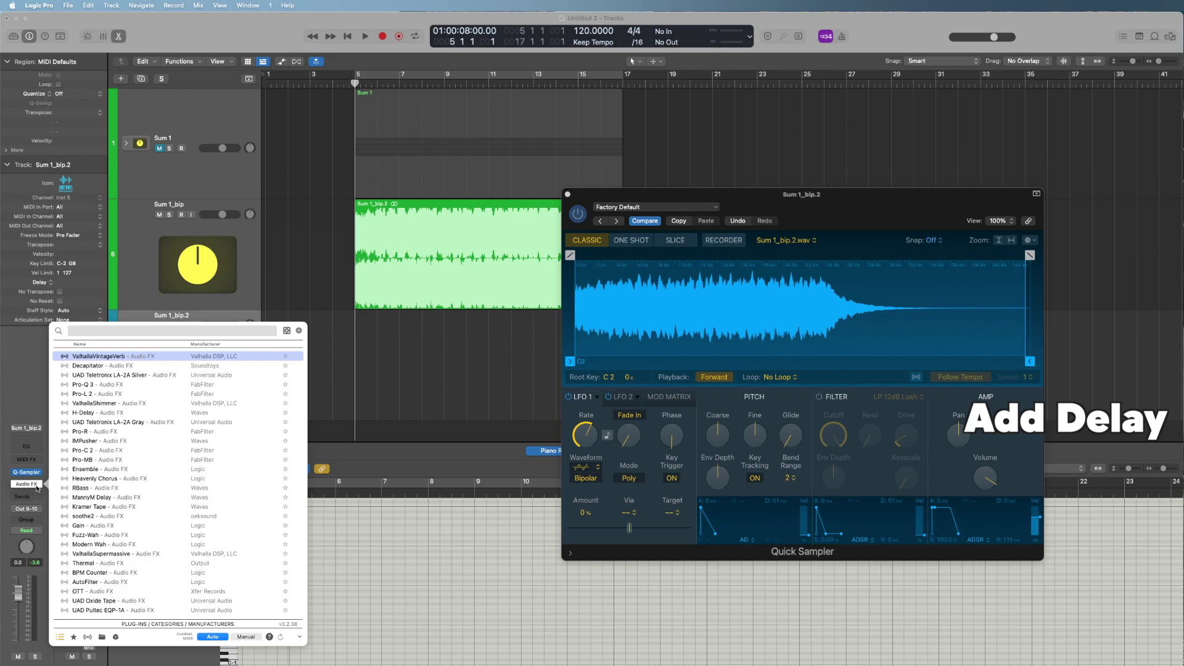
type("delay")
key("Down")
key("Down")
key("Down")
key("Down")
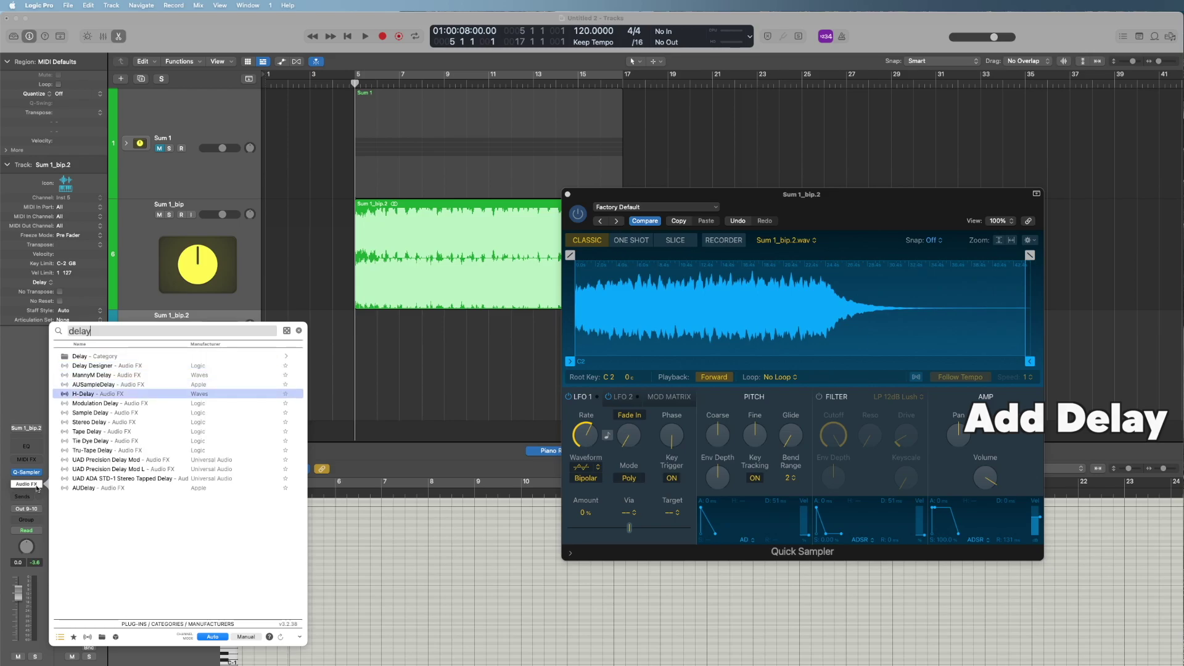
key("Return")
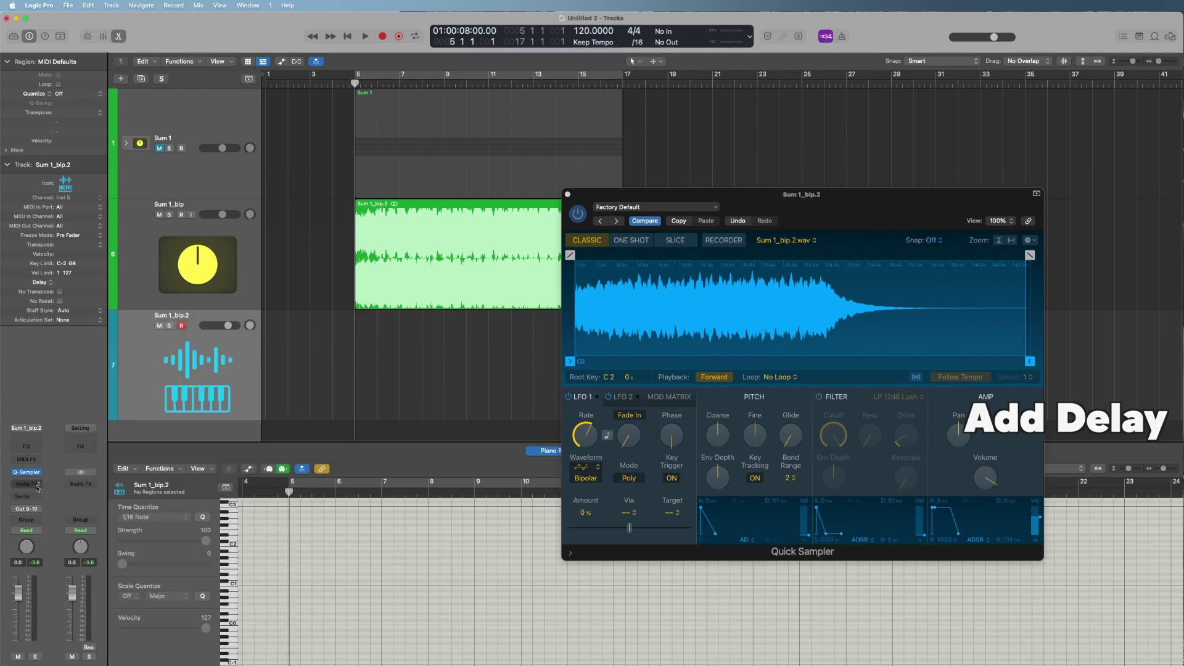
left_click(31, 487)
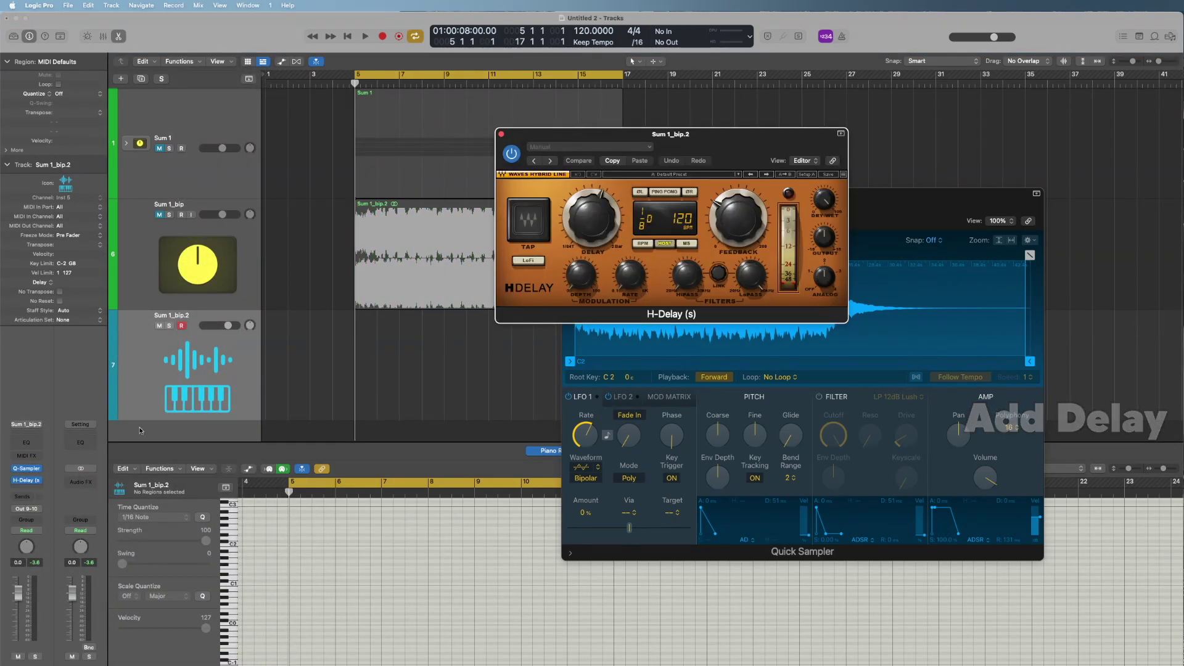
Step: Load the Tape Delay preset from the Classics group in H-Delay and reduce its dry/wet mix
left_click(678, 175)
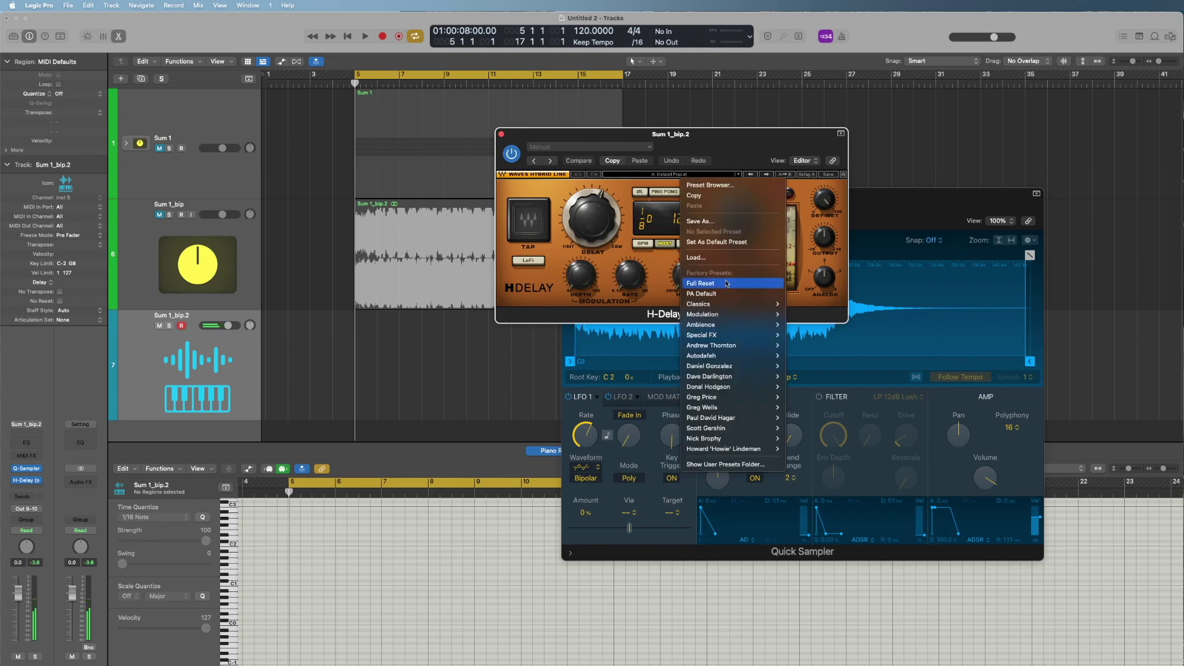
mouse_move(741, 306)
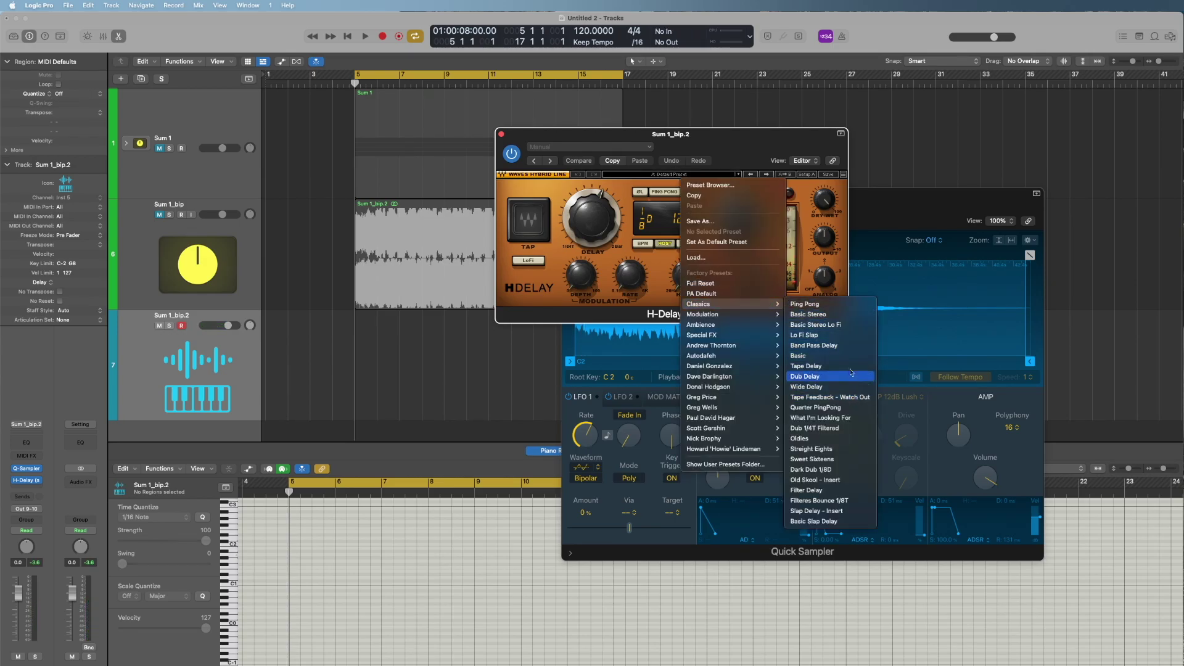
left_click(851, 367)
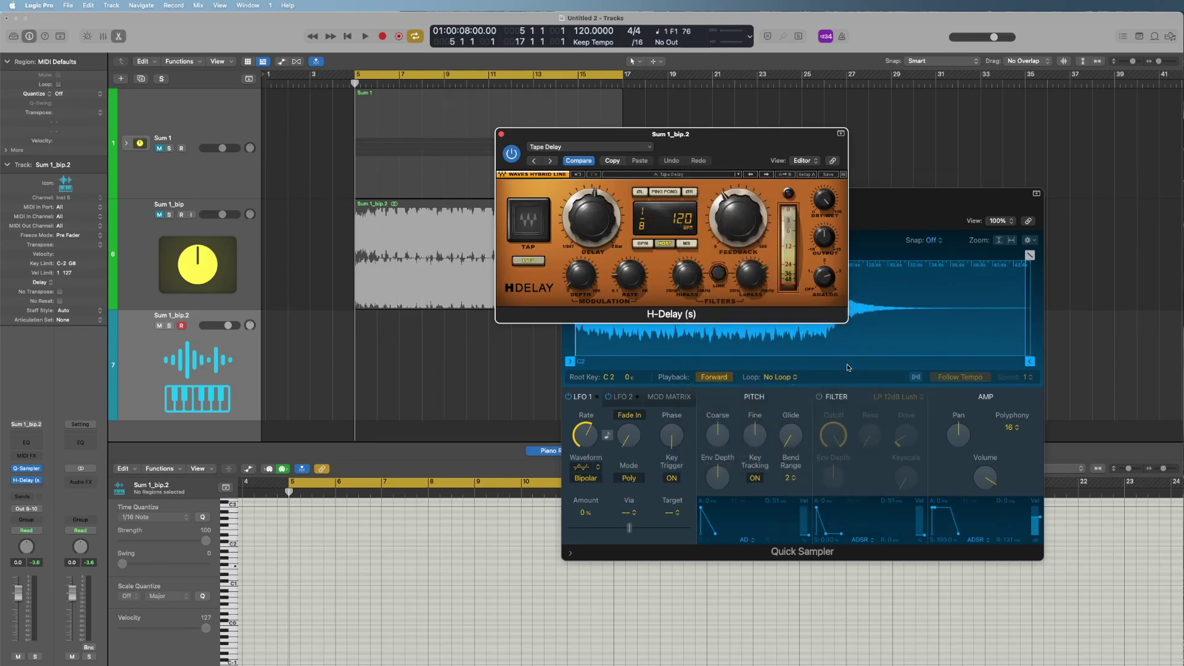
left_click_drag(823, 196, 825, 268)
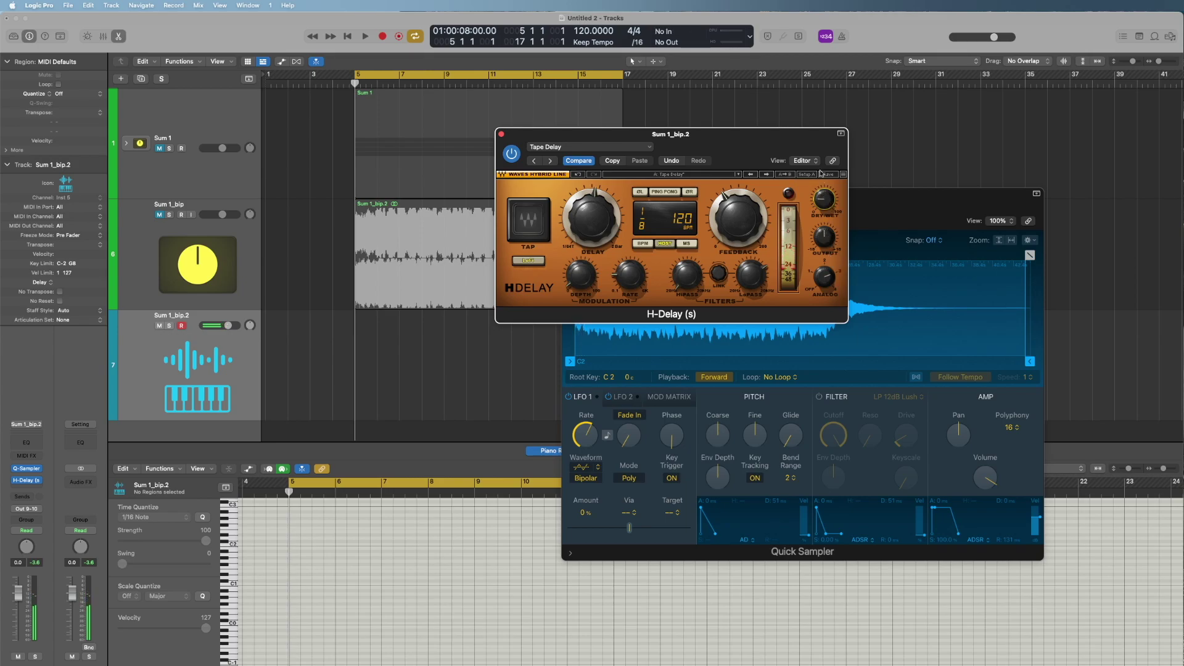
left_click_drag(824, 199, 826, 214)
Step: Fine-tune H-Delay's feedback, dry/wet and low-pass settings by ear, and close the delay's window
left_click_drag(770, 139, 909, 320)
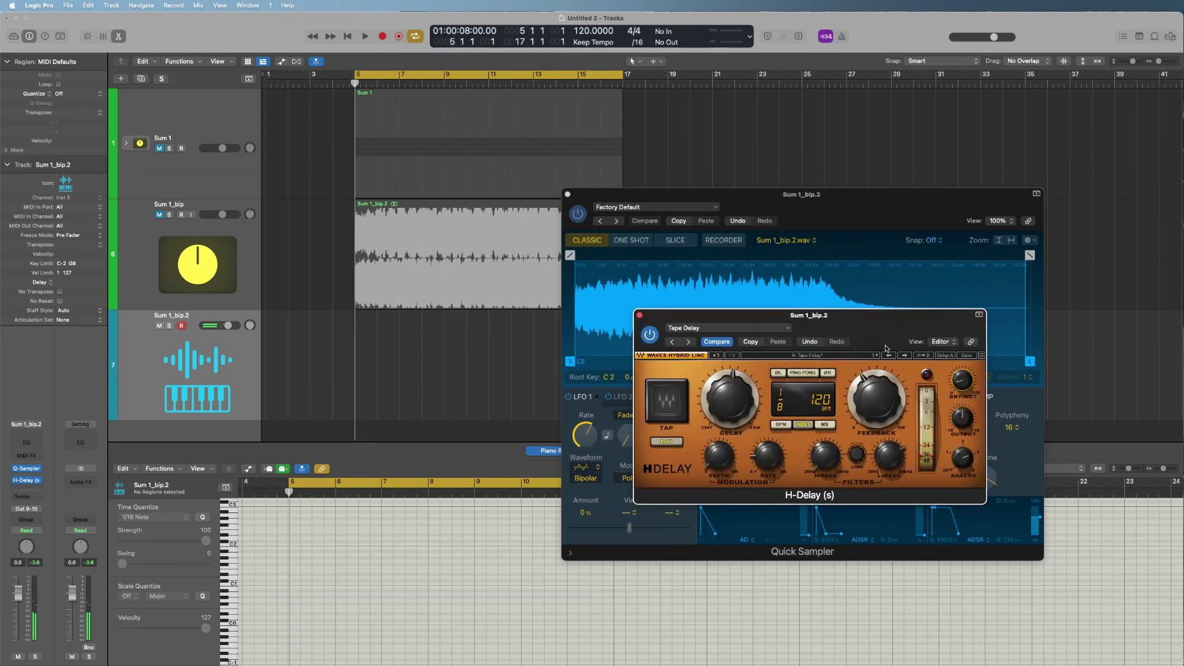
mouse_move(876, 369)
left_click(878, 402)
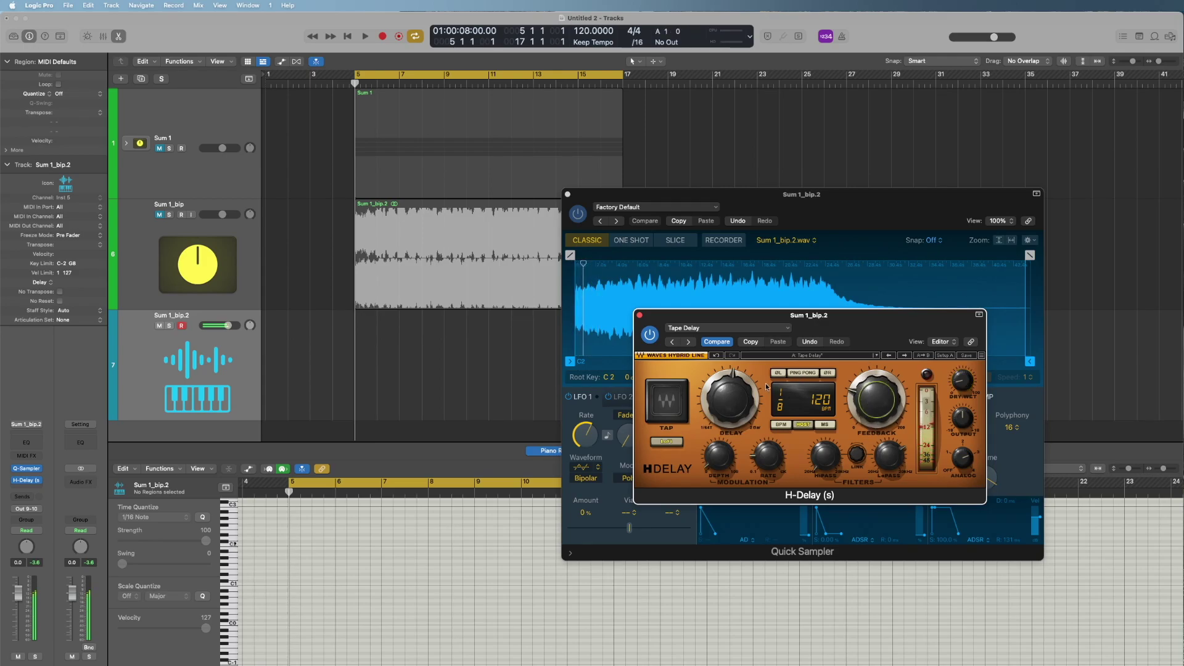
left_click(963, 381)
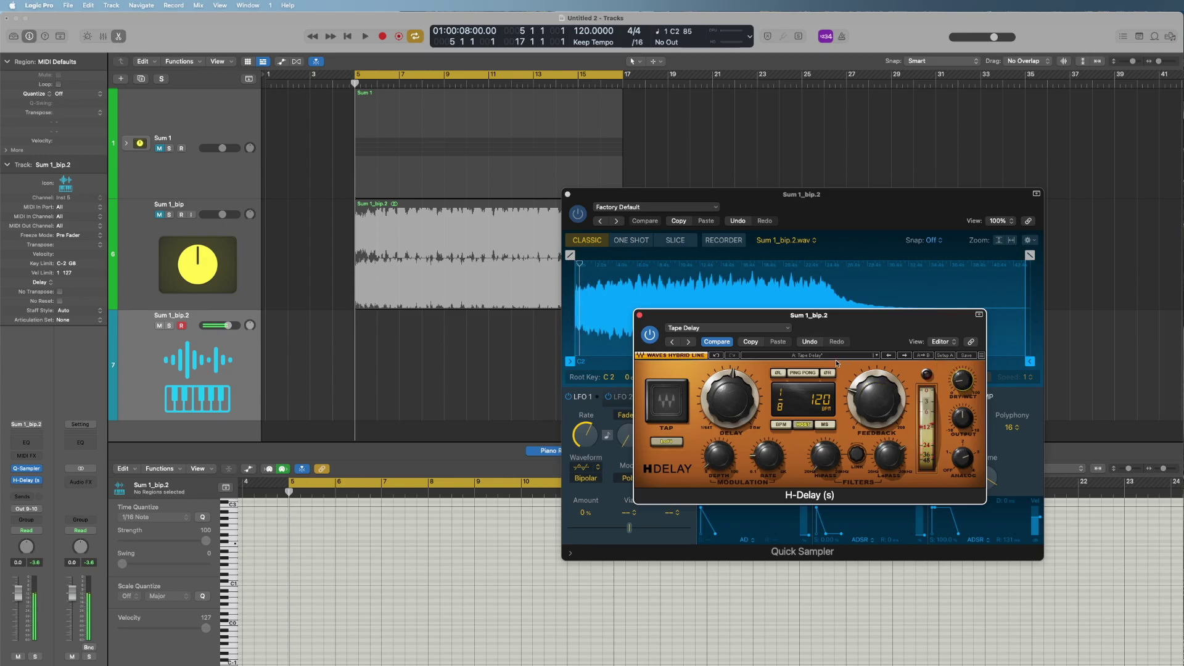
left_click(891, 458)
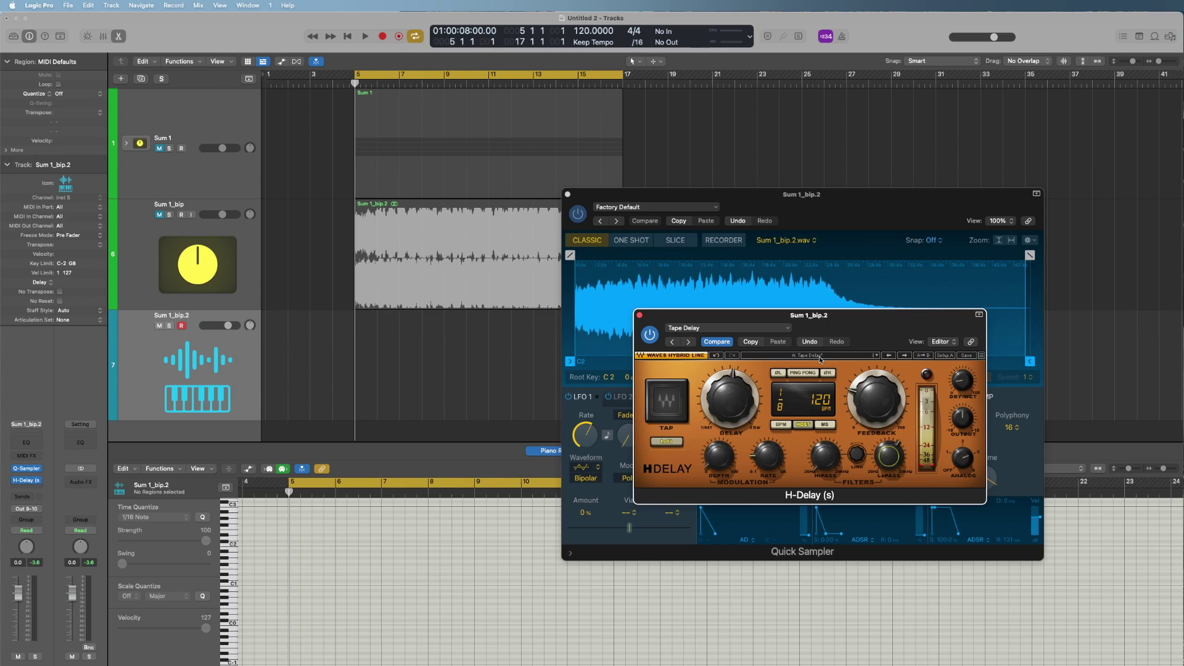
left_click_drag(819, 318, 751, 385)
left_click(571, 383)
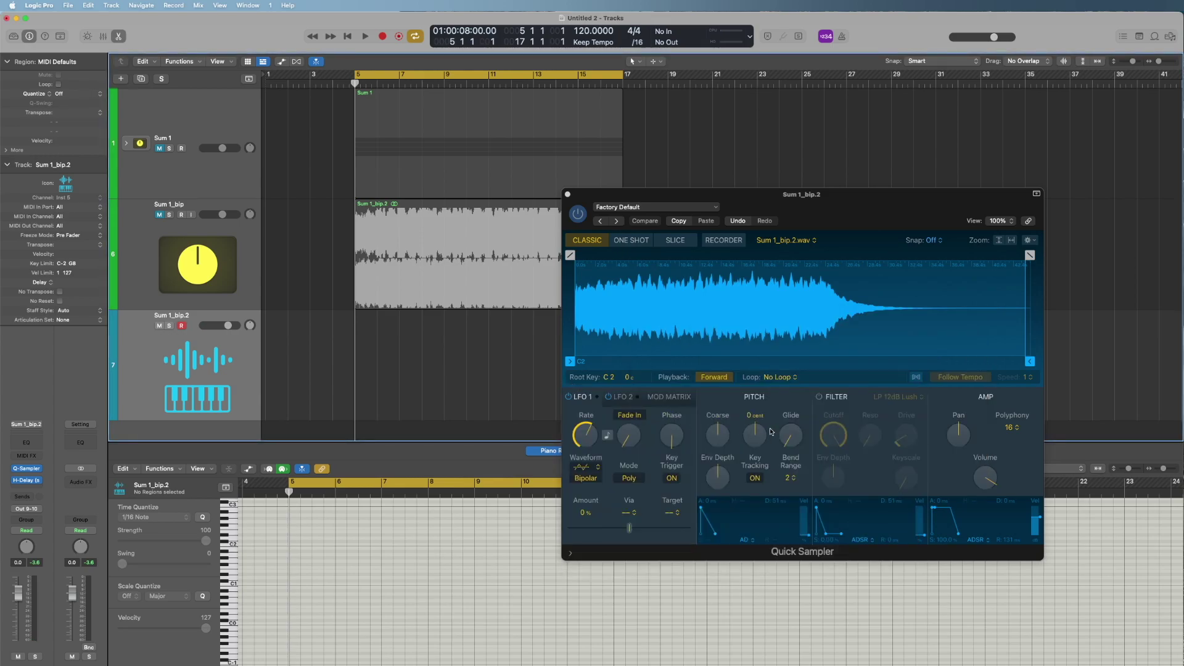
Step: Insert a stereo ValhallaVintageVerb after H-Delay and load its Mod Taj preset from Huge Spaces
left_click(26, 491)
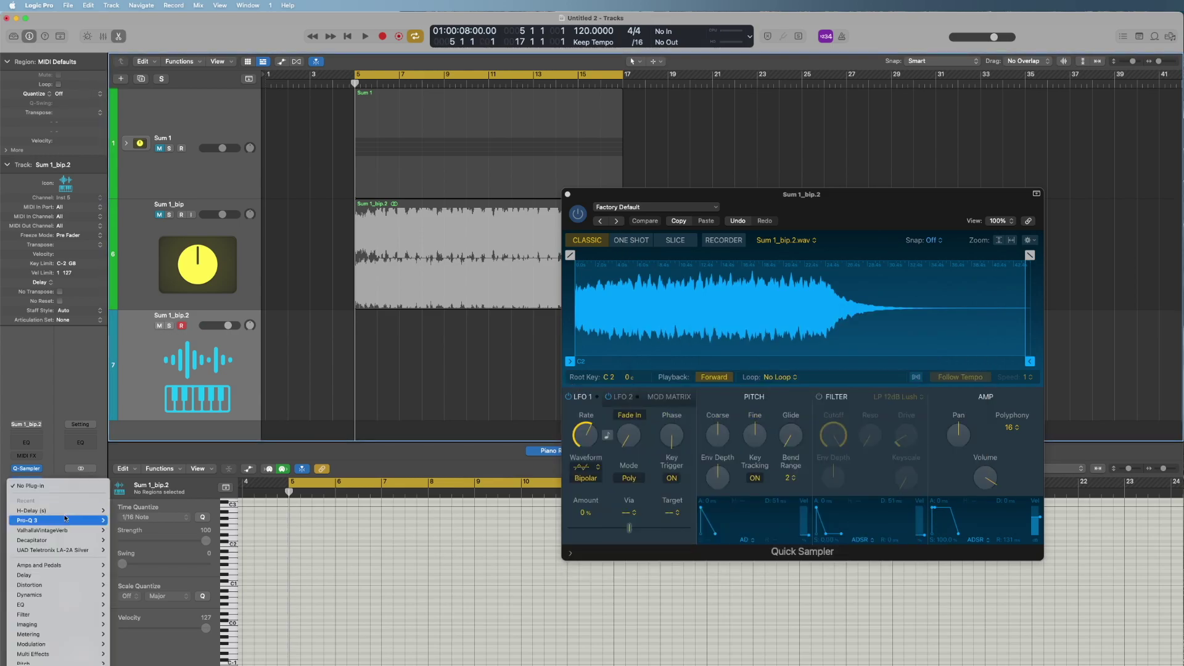
mouse_move(77, 532)
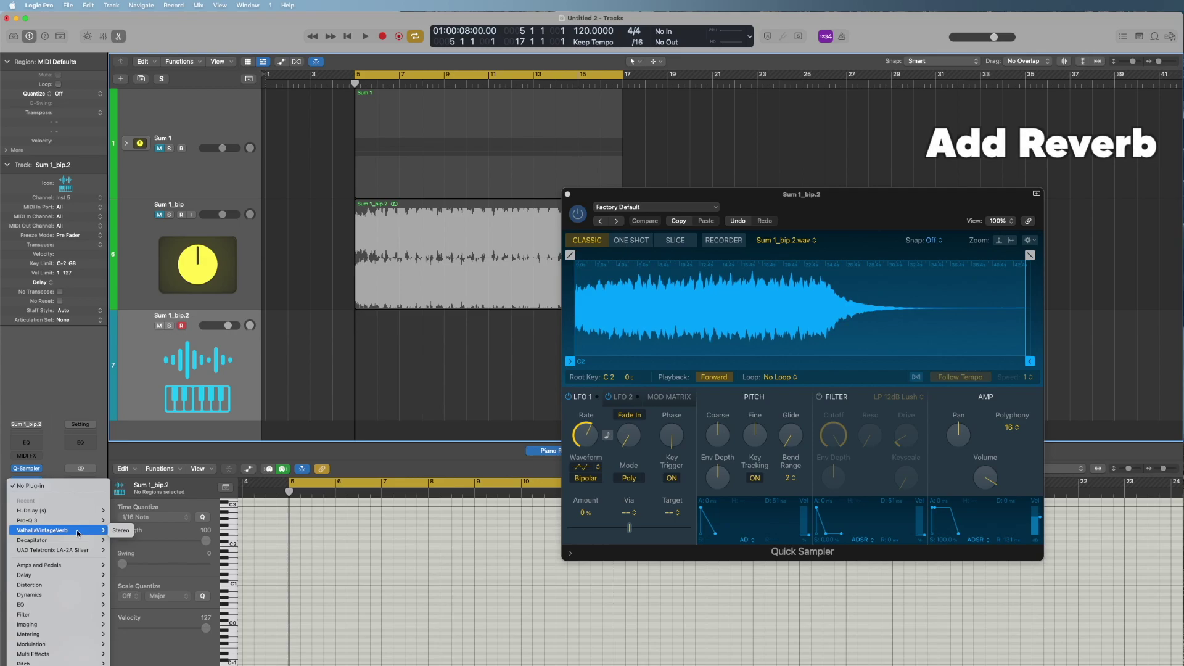
left_click(121, 531)
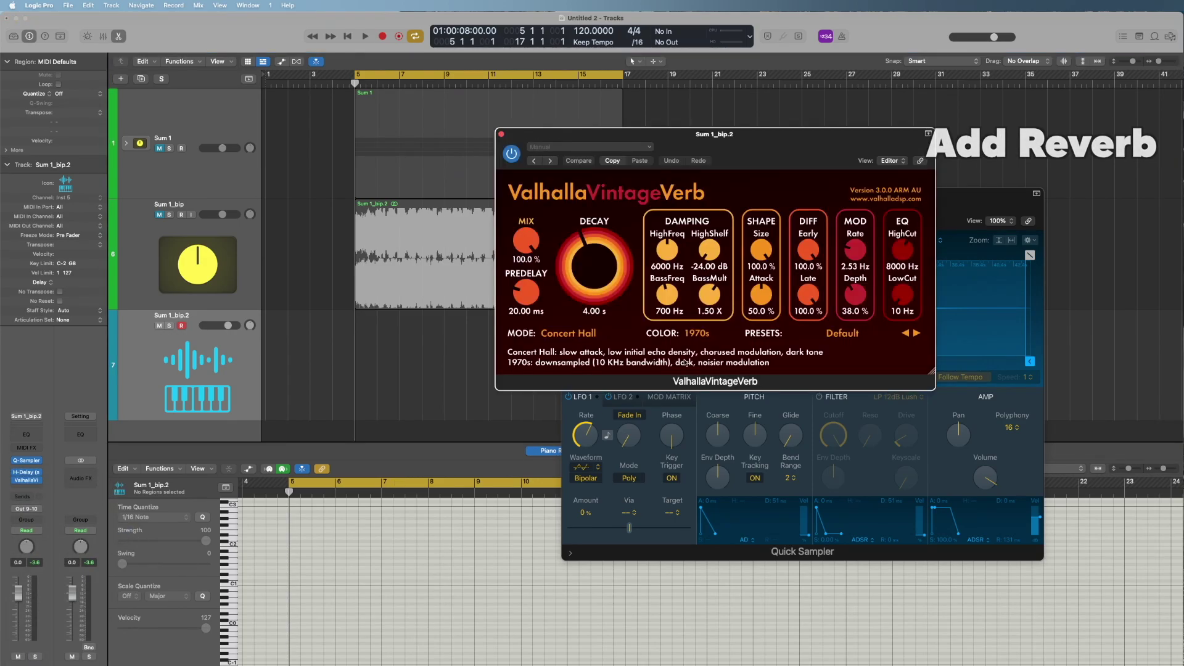
left_click(842, 333)
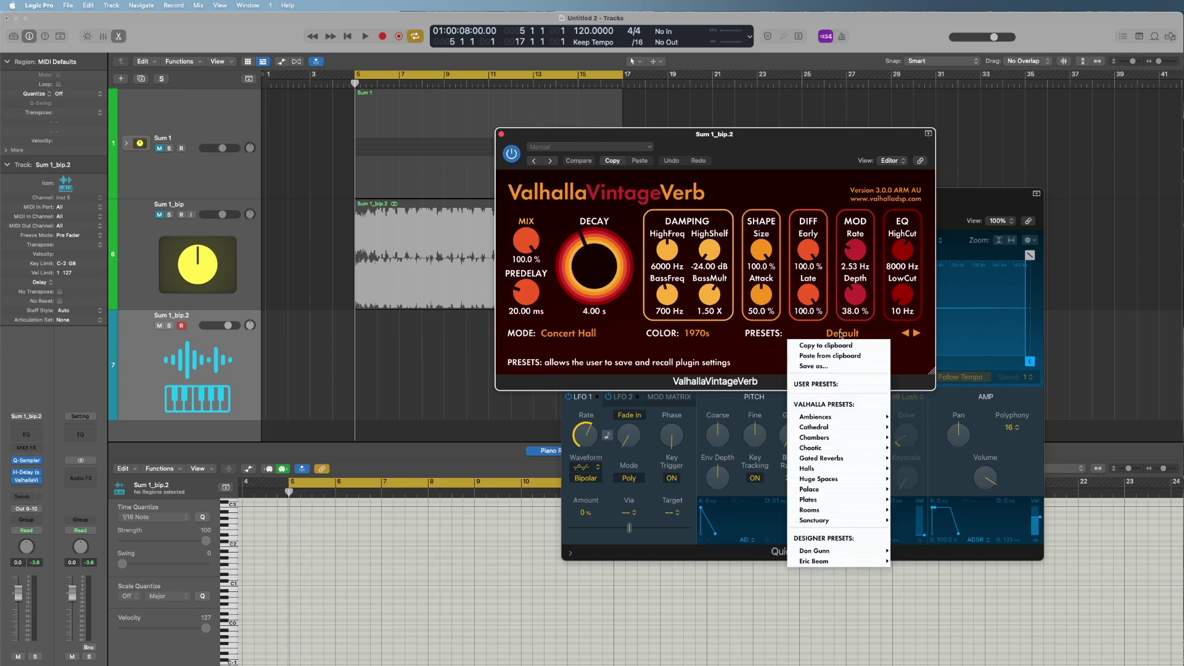
mouse_move(863, 481)
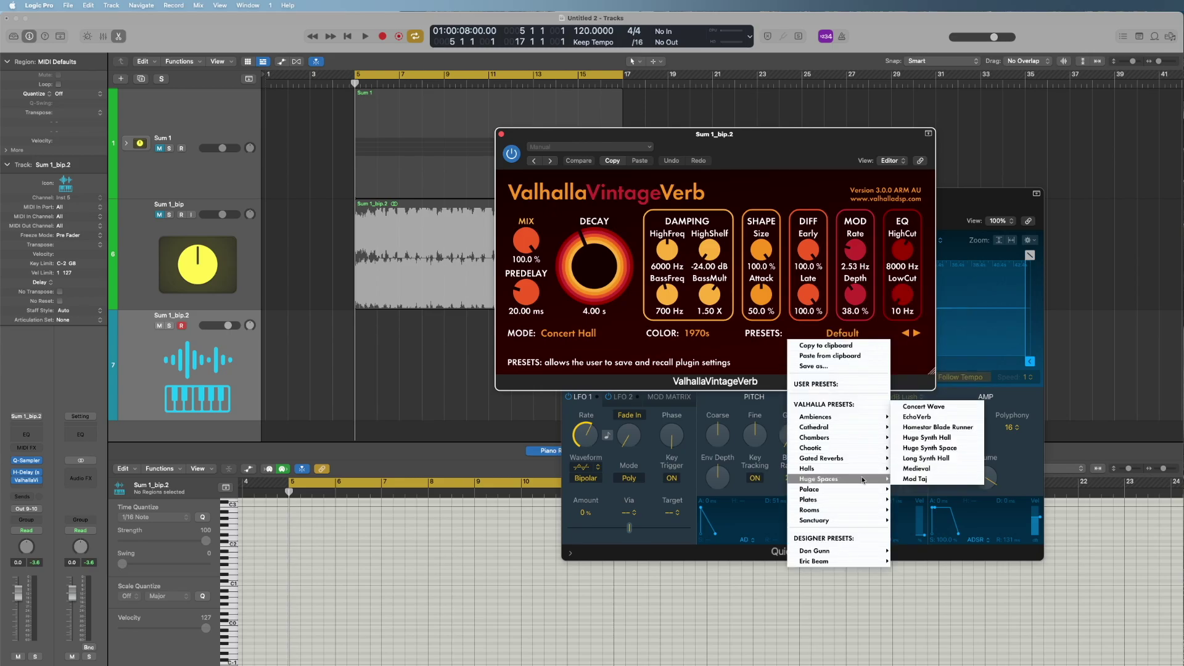
left_click(939, 480)
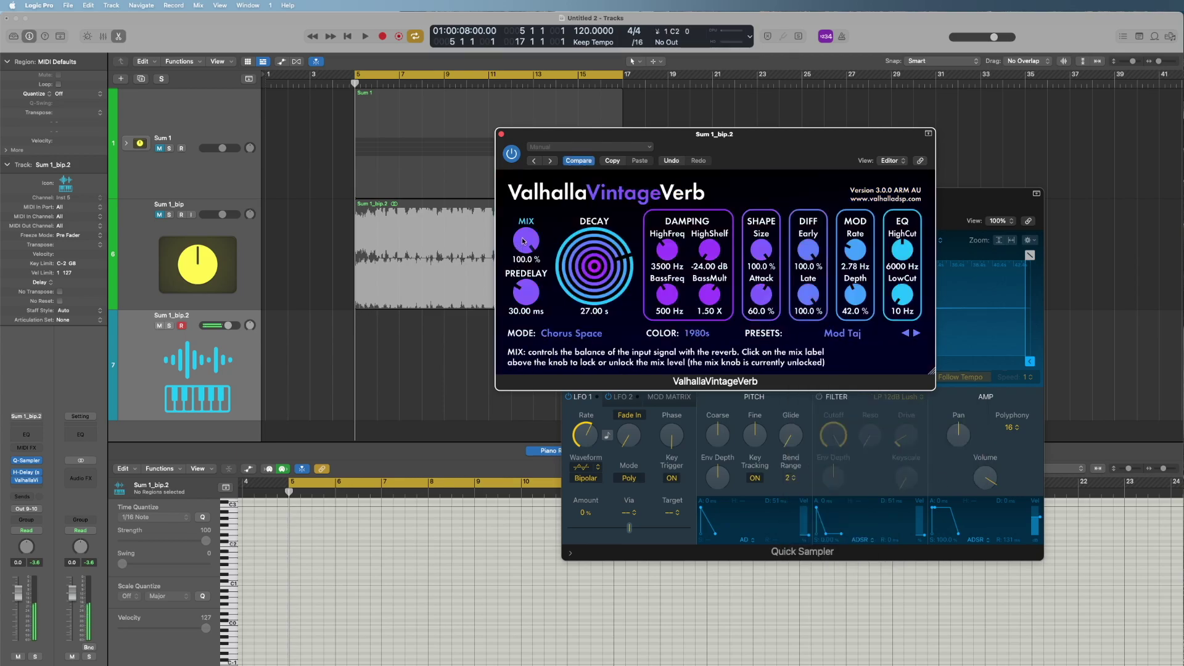
Step: Set the reverb's mix to 15.3 %, predelay to 18.19 ms and decay to 11.86 s
left_click_drag(524, 242, 541, 330)
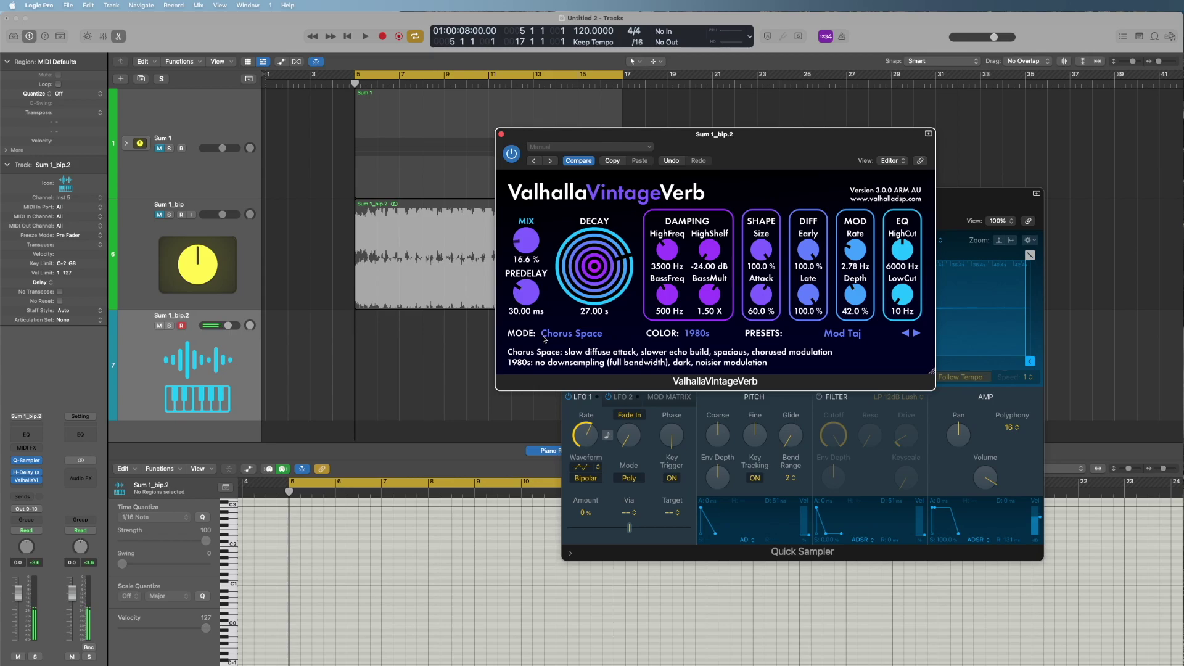
left_click_drag(545, 340, 545, 342)
left_click_drag(588, 261, 586, 280)
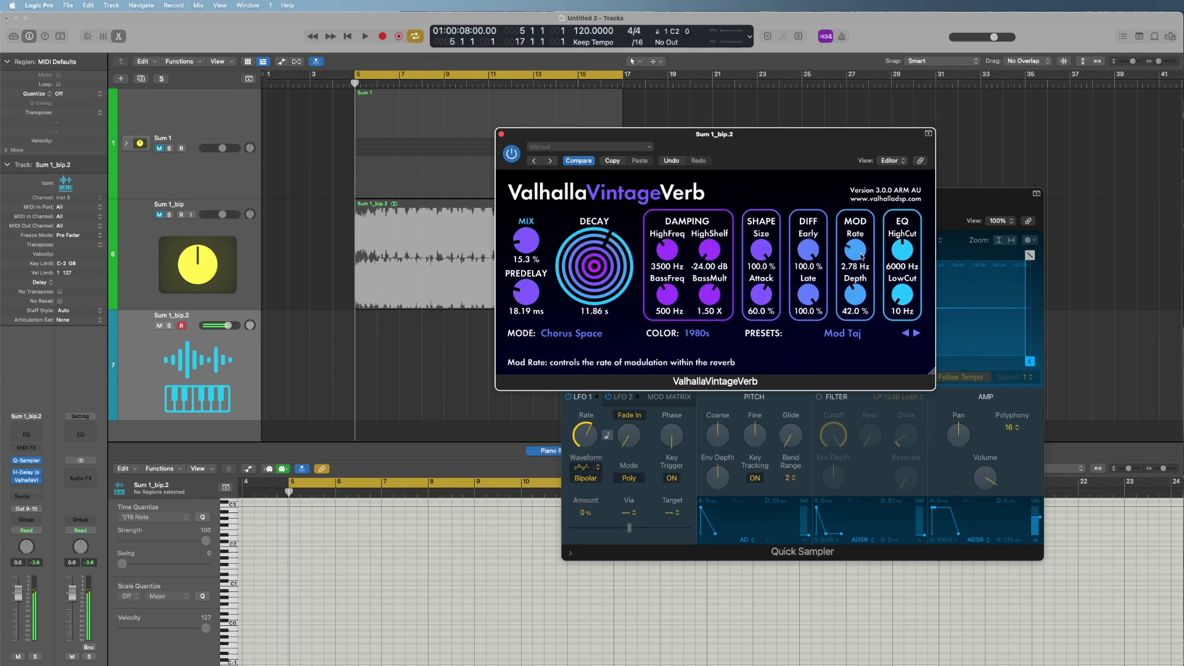
Step: Raise the reverb's modulation rate to 4.61 Hz and depth to 46.3 %, and close the reverb to return to Quick Sampler
left_click_drag(856, 260, 858, 245)
left_click_drag(856, 296, 858, 291)
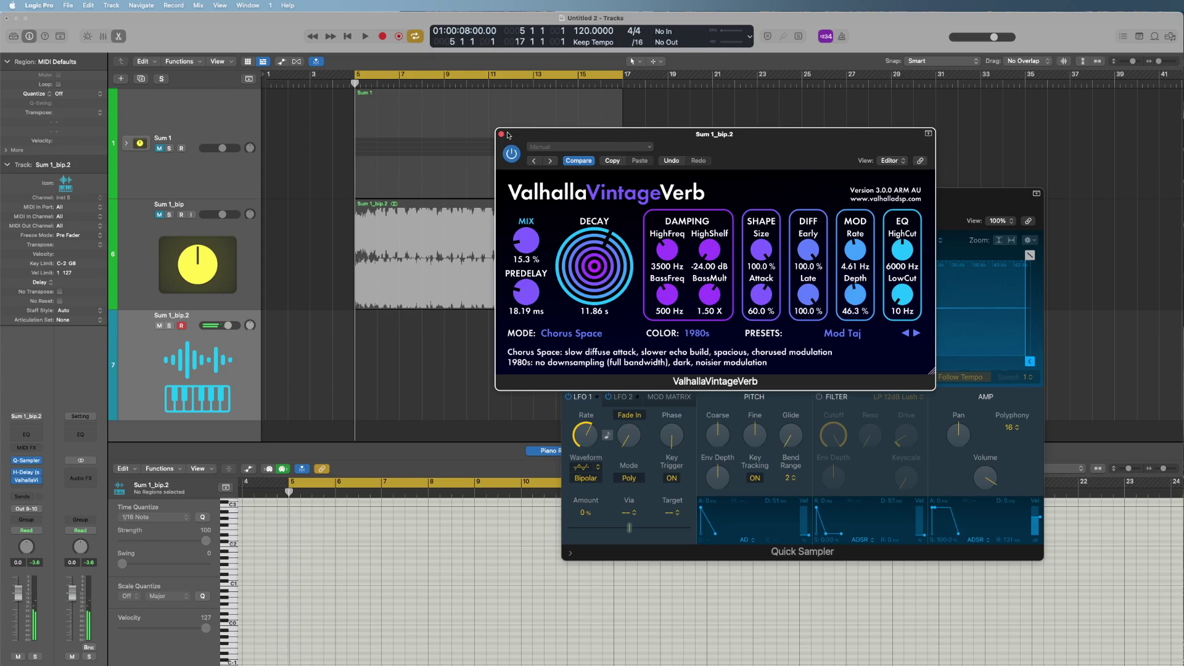
left_click(502, 134)
left_click_drag(827, 194, 856, 186)
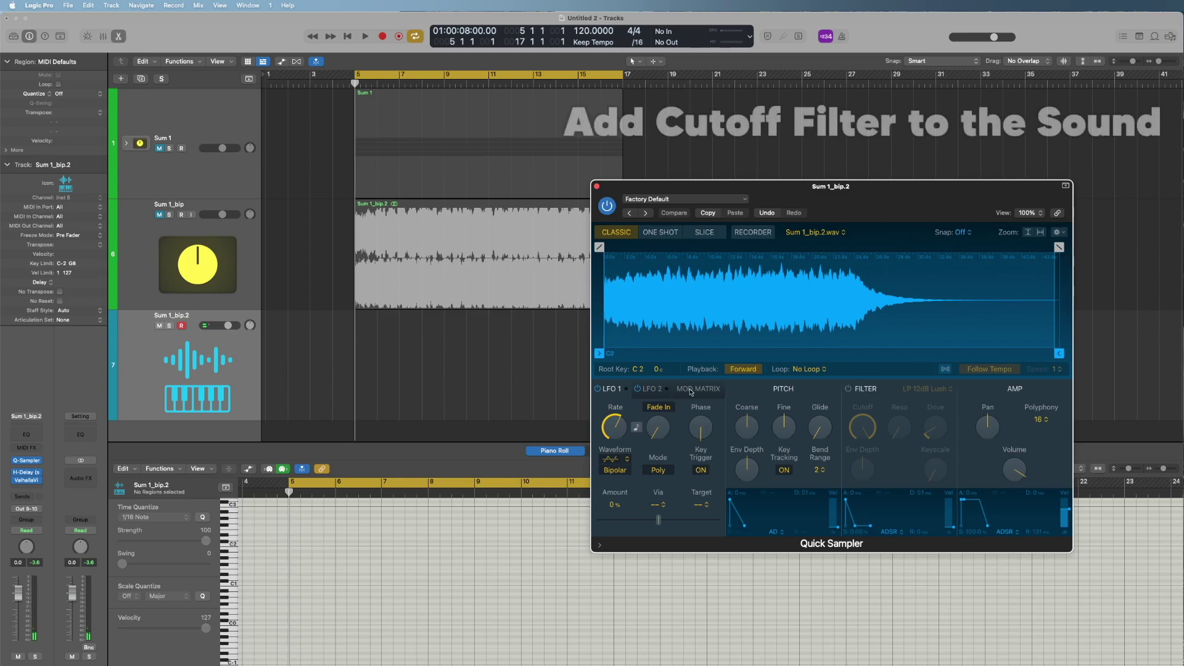
Step: Route the Mod Wheel to Filter Cutoff in Quick Sampler's modulation matrix
left_click(721, 390)
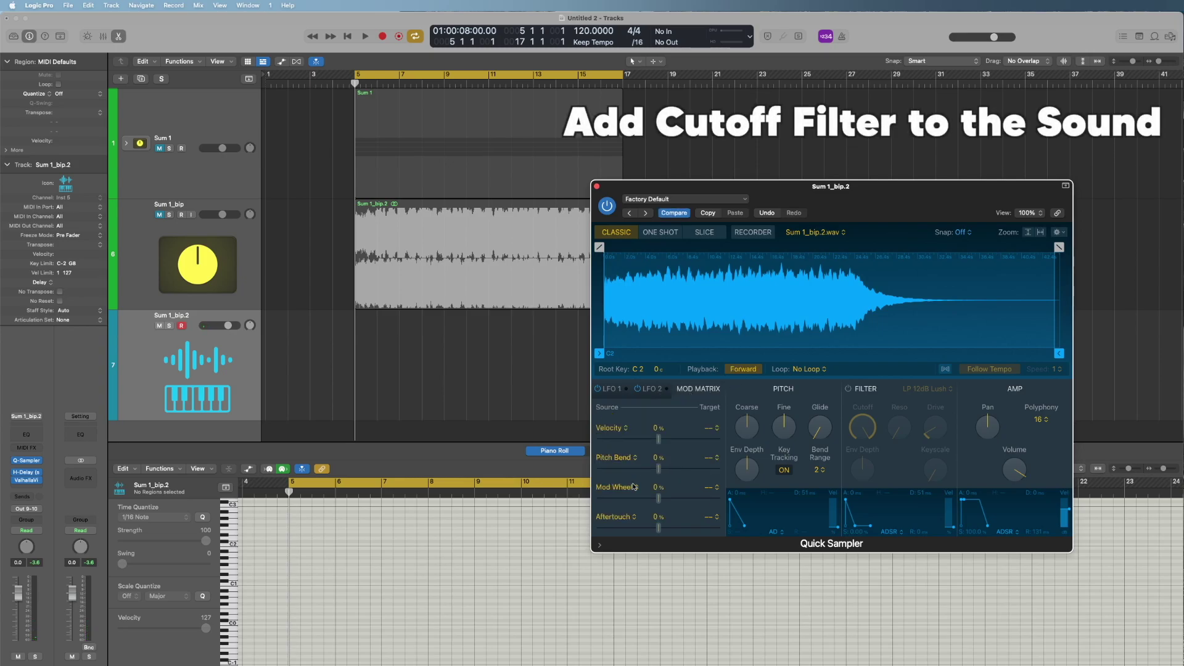
left_click(709, 492)
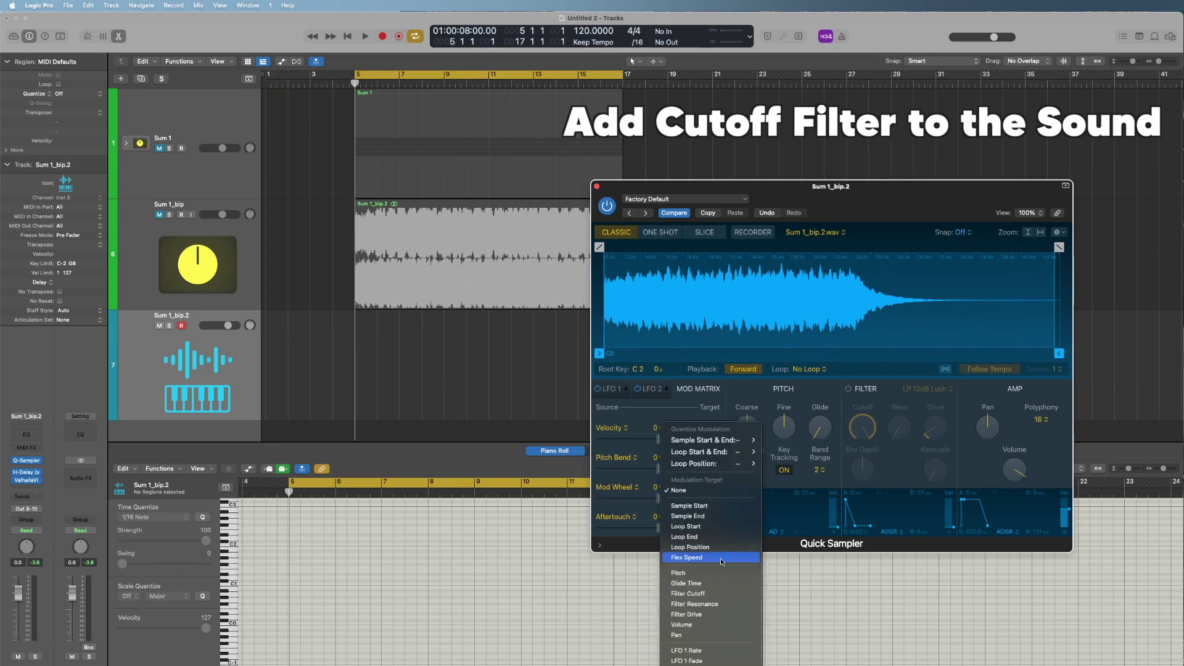
left_click(720, 594)
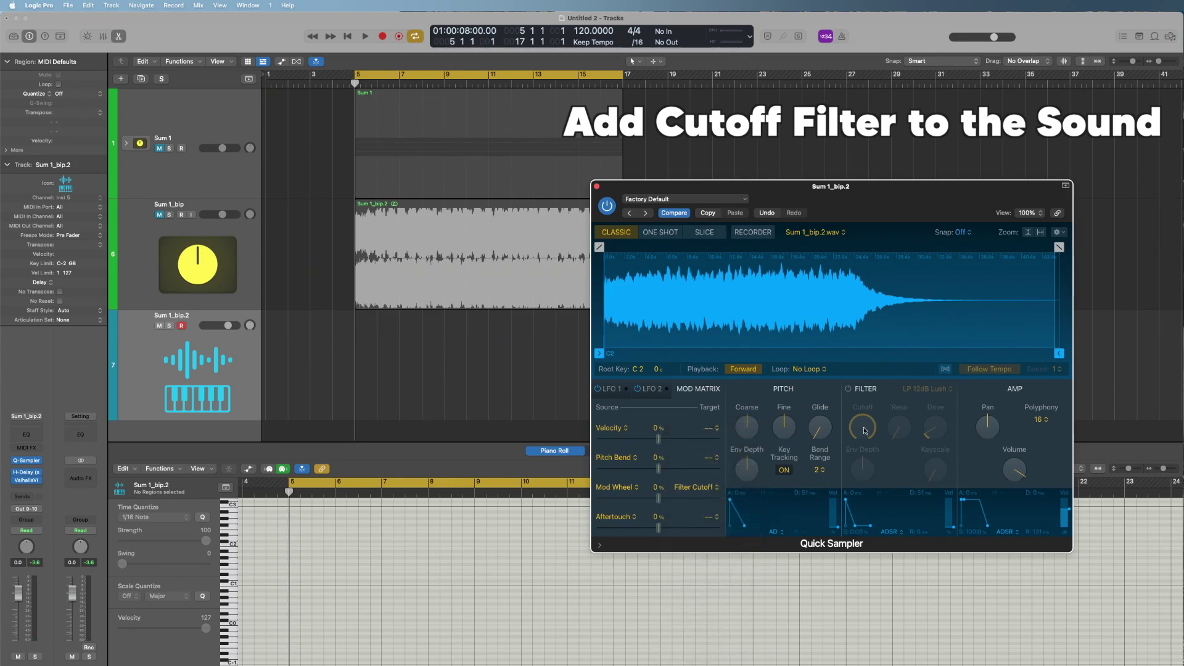
Step: Enable the LP 12dB Lush filter, lower its cutoff to the minimum and set the Mod Wheel modulation amount to +100 %
left_click(849, 389)
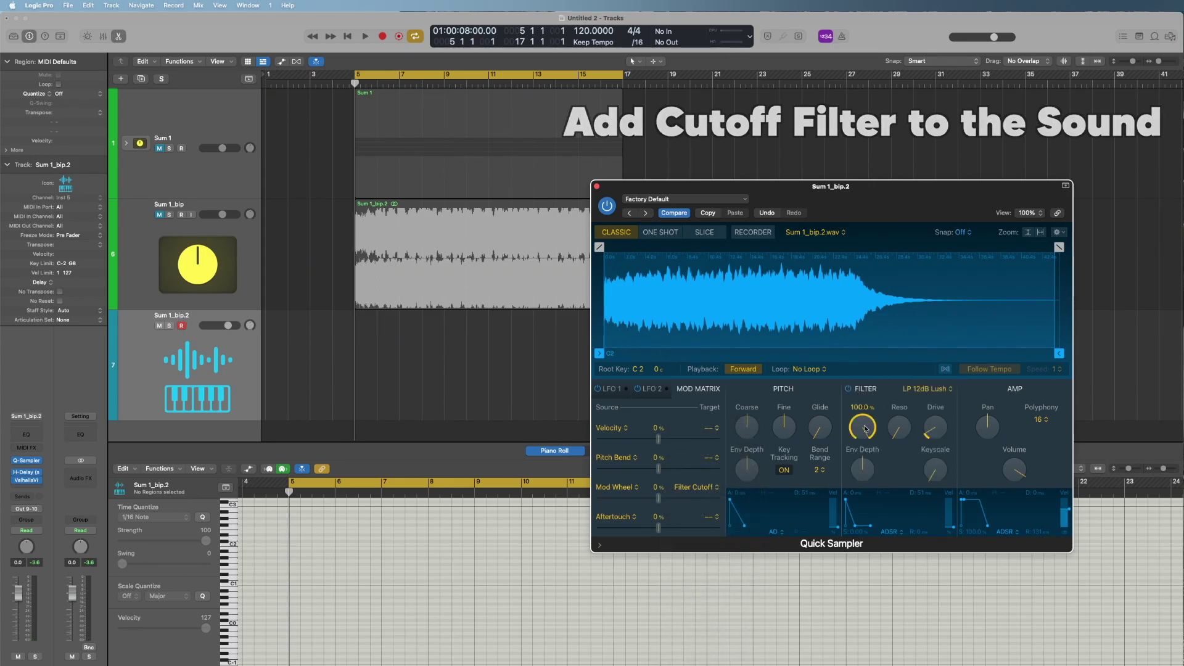
left_click_drag(864, 437, 885, 576)
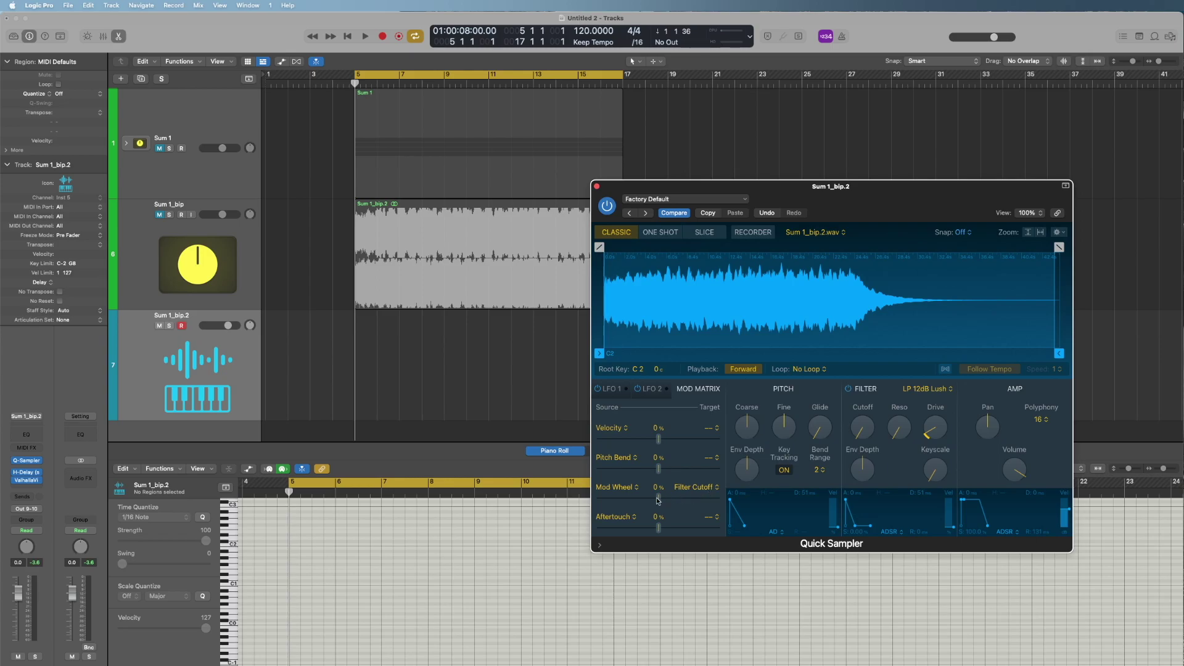
left_click_drag(660, 501, 732, 503)
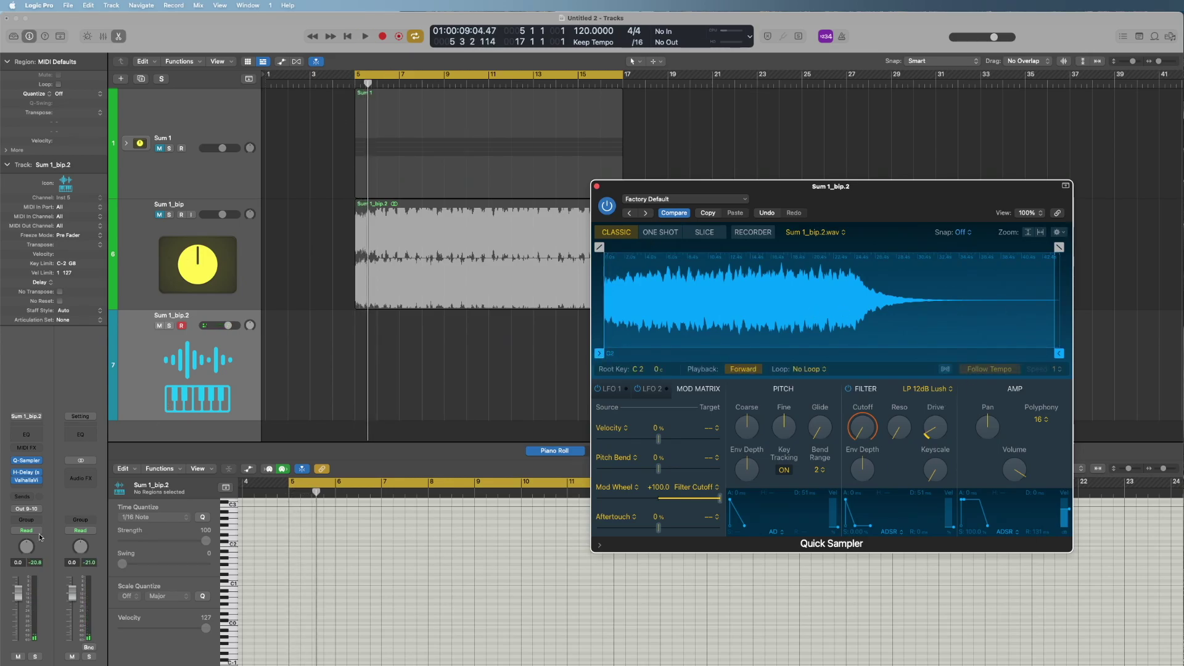
Step: Insert ValhallaShimmer after ValhallaVintageVerb on the sampler track and set its reverb mode to bigStereo
left_click(36, 489)
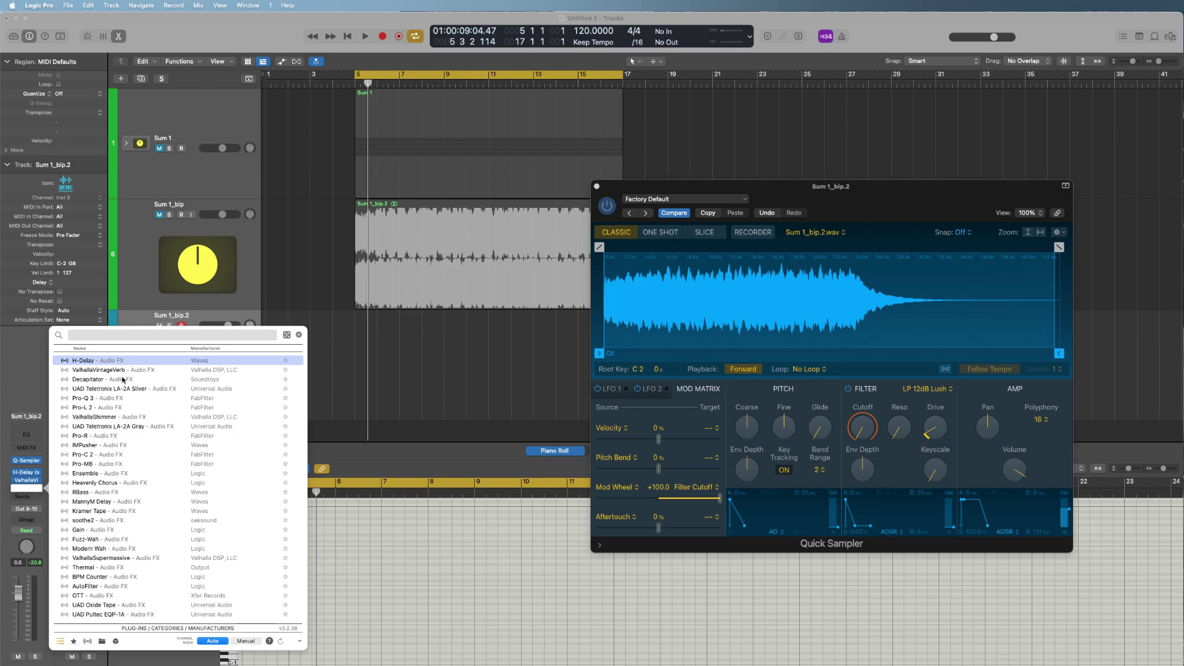
type("shimm")
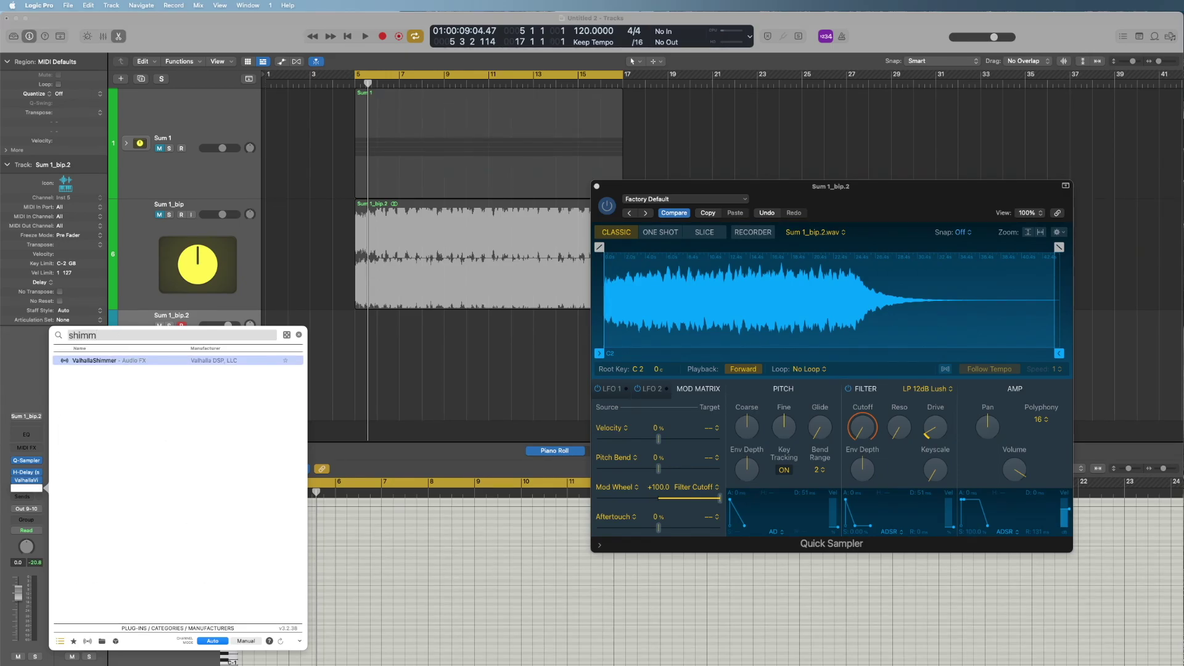
key("Return")
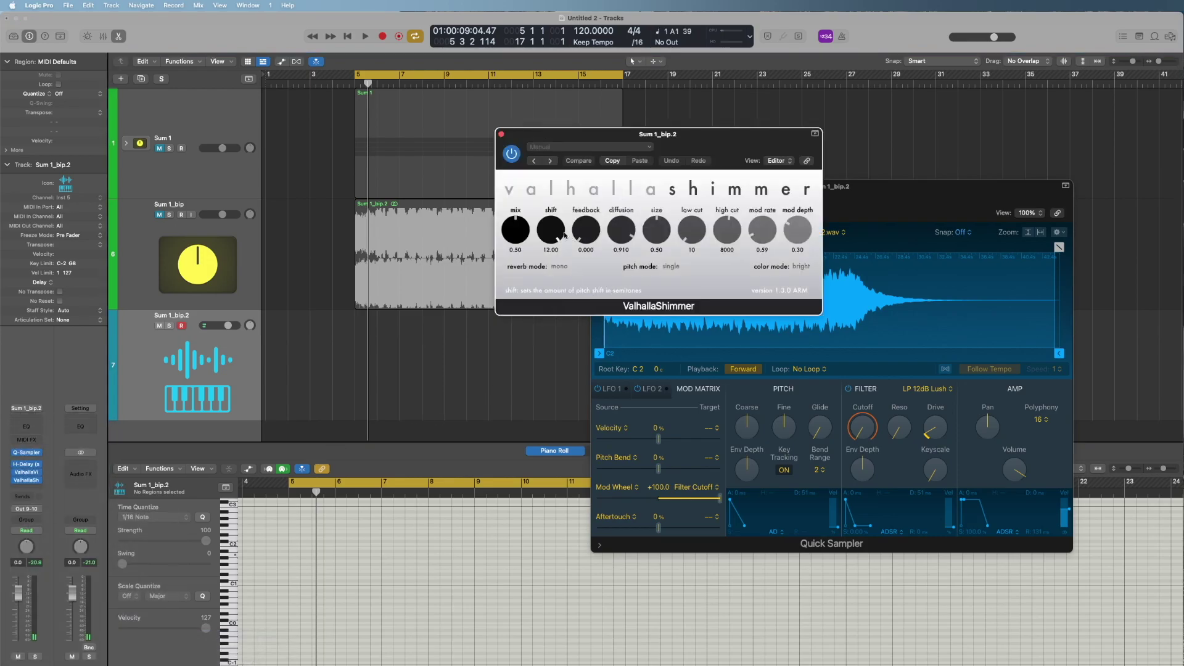
left_click(565, 270)
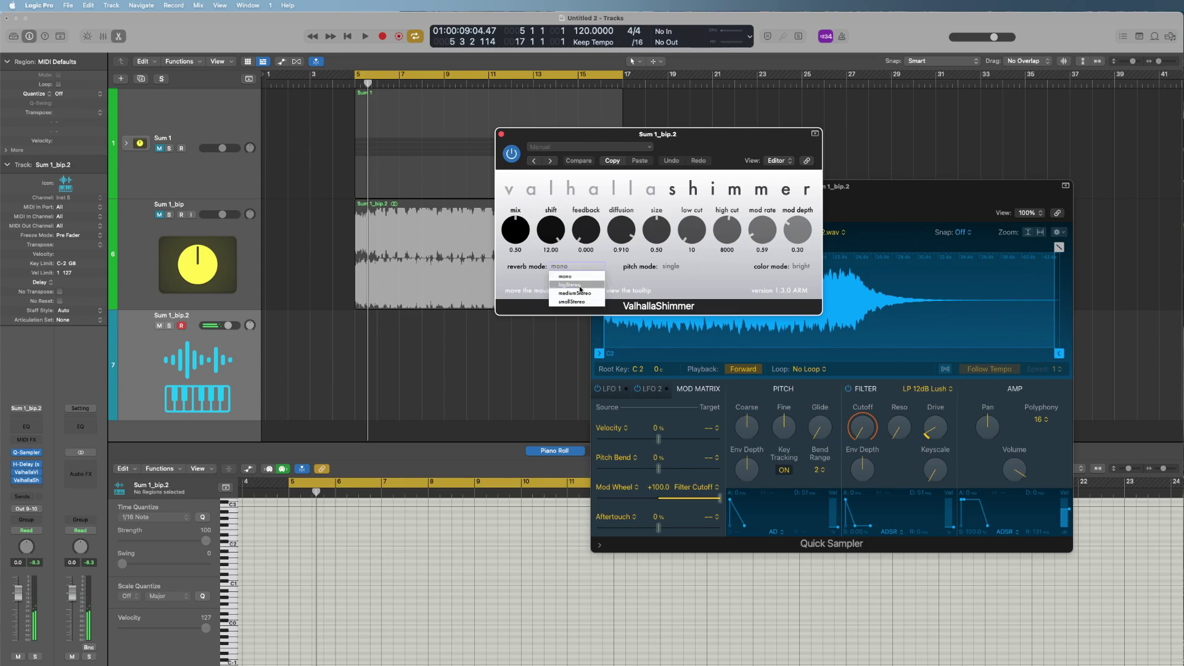
left_click(579, 287)
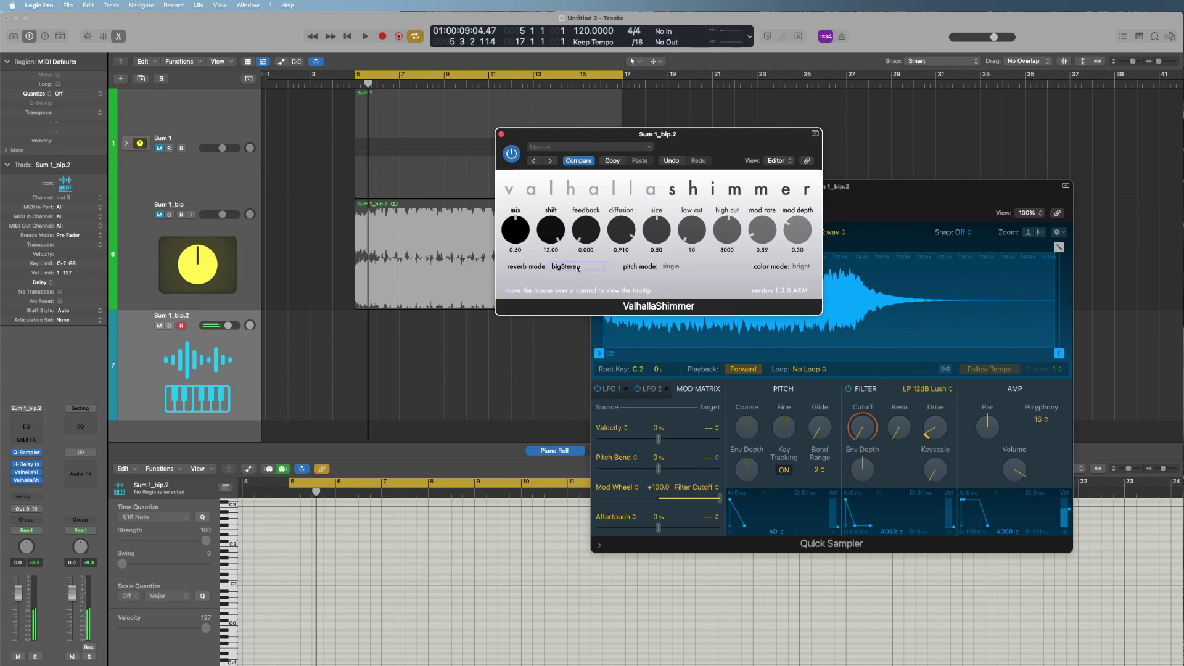
Step: Set the shimmer's mix to 0.38, high cut 5400, mod rate 1.36, mod depth 0.41 and color mode dark, and close it
mouse_move(520, 235)
left_mouse_down()
mouse_move(517, 218)
mouse_move(518, 246)
left_mouse_up()
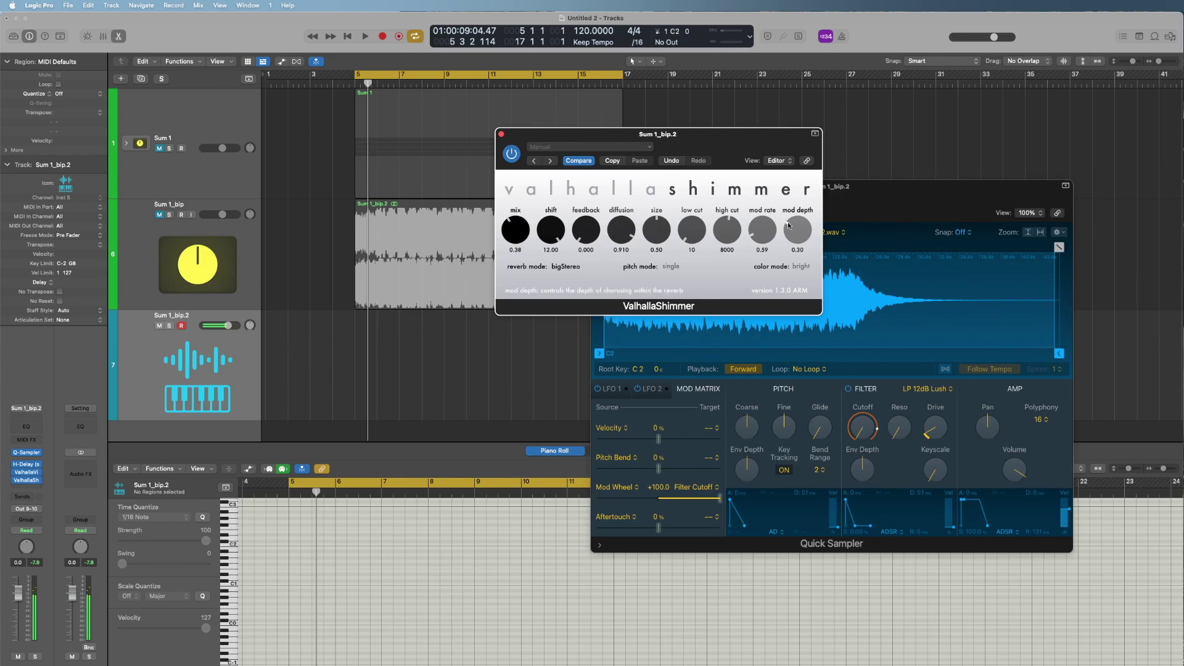
left_click_drag(764, 237, 729, 253)
left_click(801, 266)
left_click(802, 281)
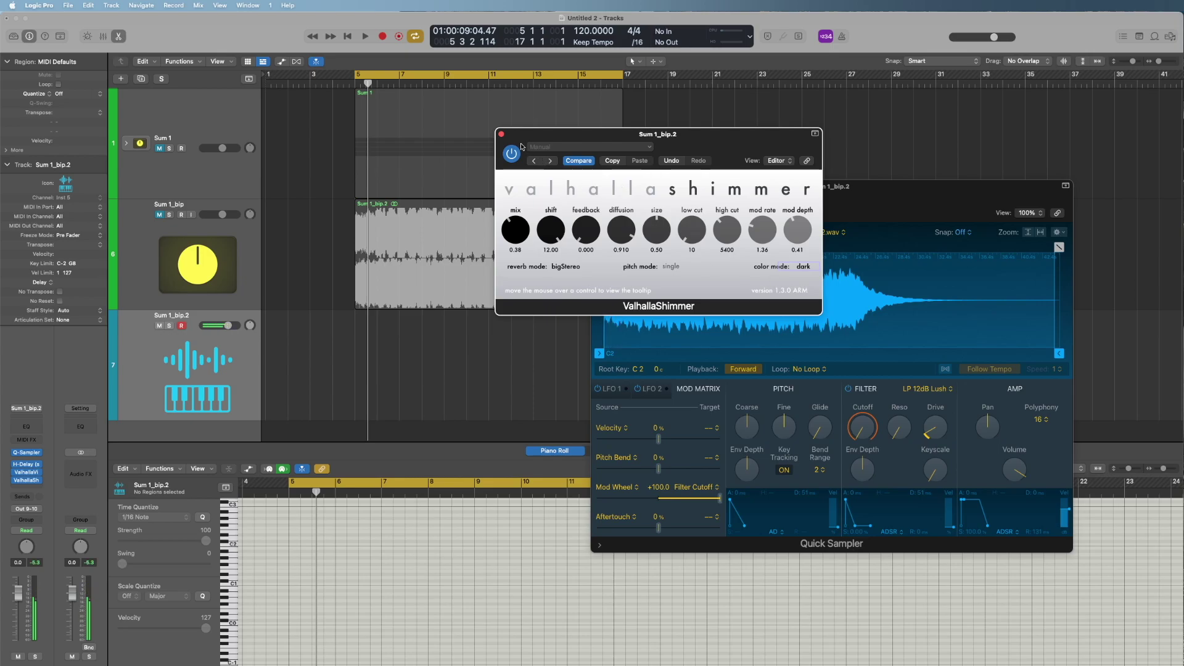
left_click(502, 134)
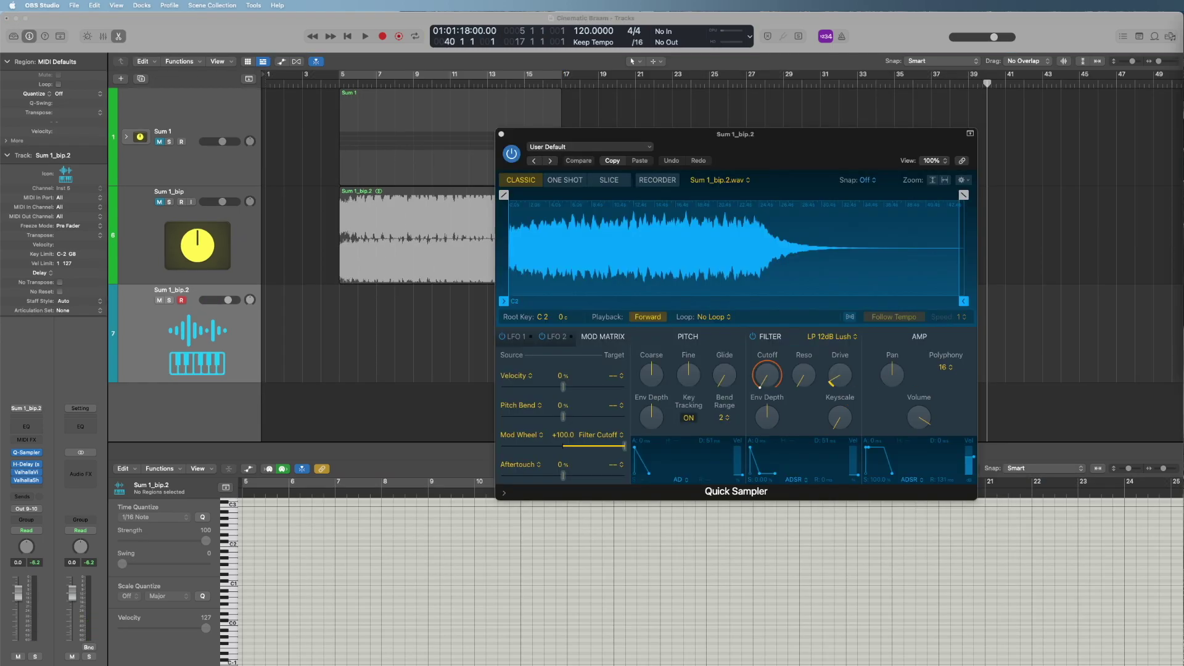
Step: Save the sampler track's channel strip setting as a performance named Cinematic Braam
left_click(26, 408)
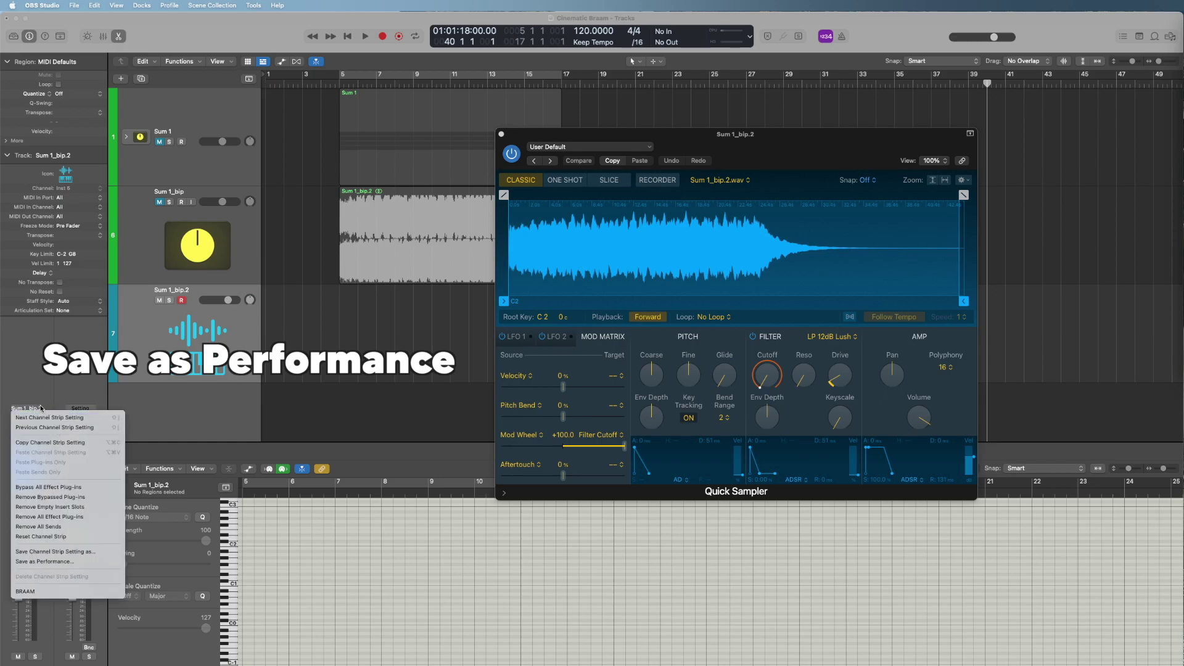
left_click(68, 562)
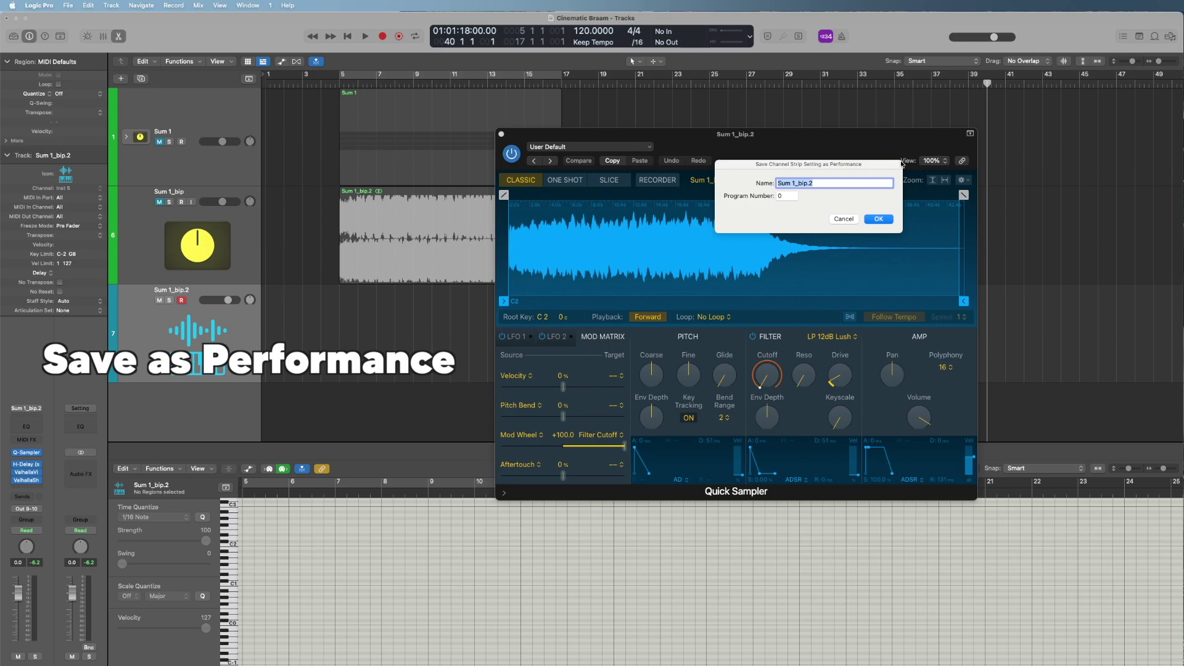
type("Cinematic Braam")
key("Return")
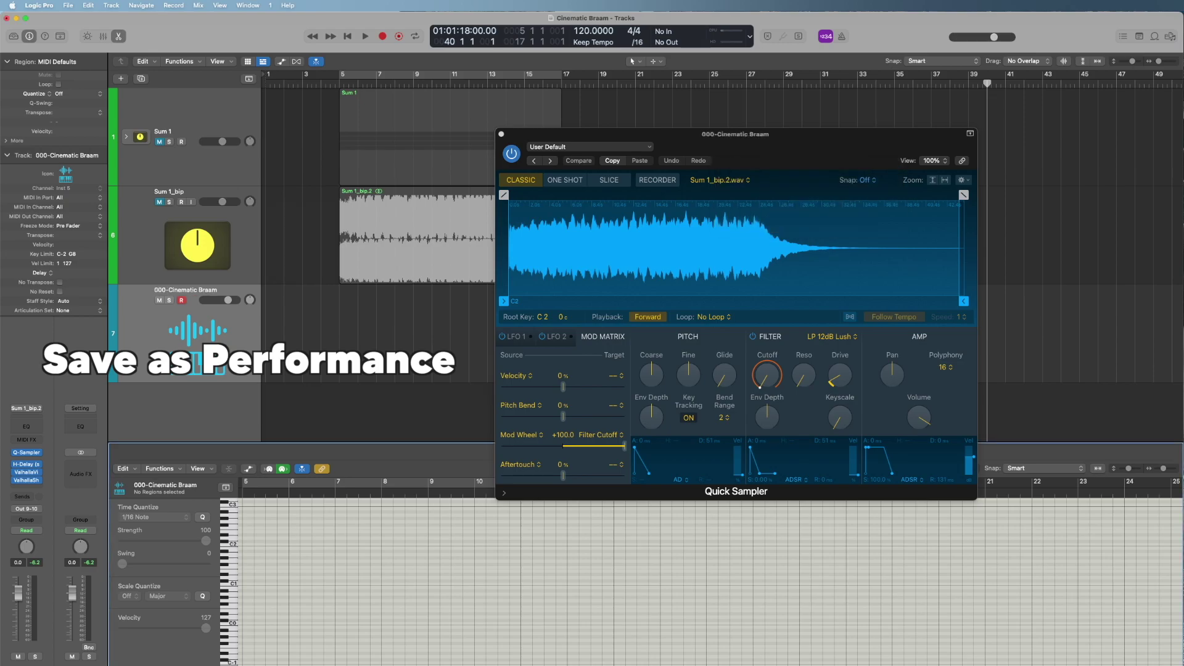
Step: Delete the Quick Sampler track and create one new software instrument track with an empty channel strip
left_click(242, 345)
key("Delete")
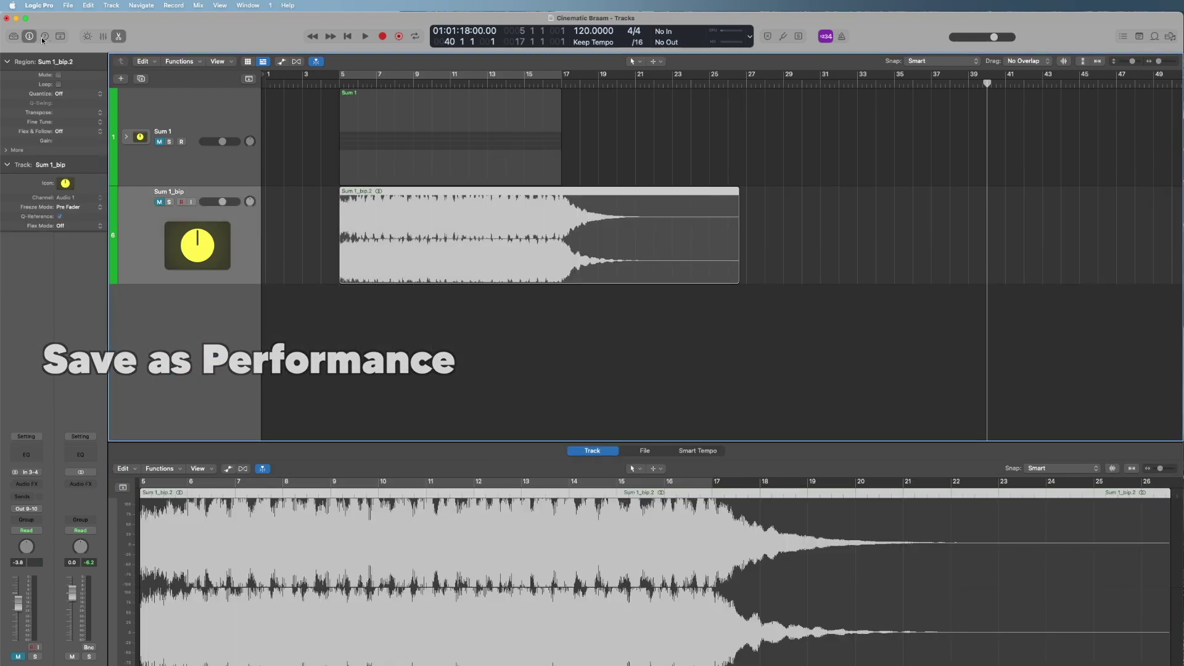
key("alt+super+n")
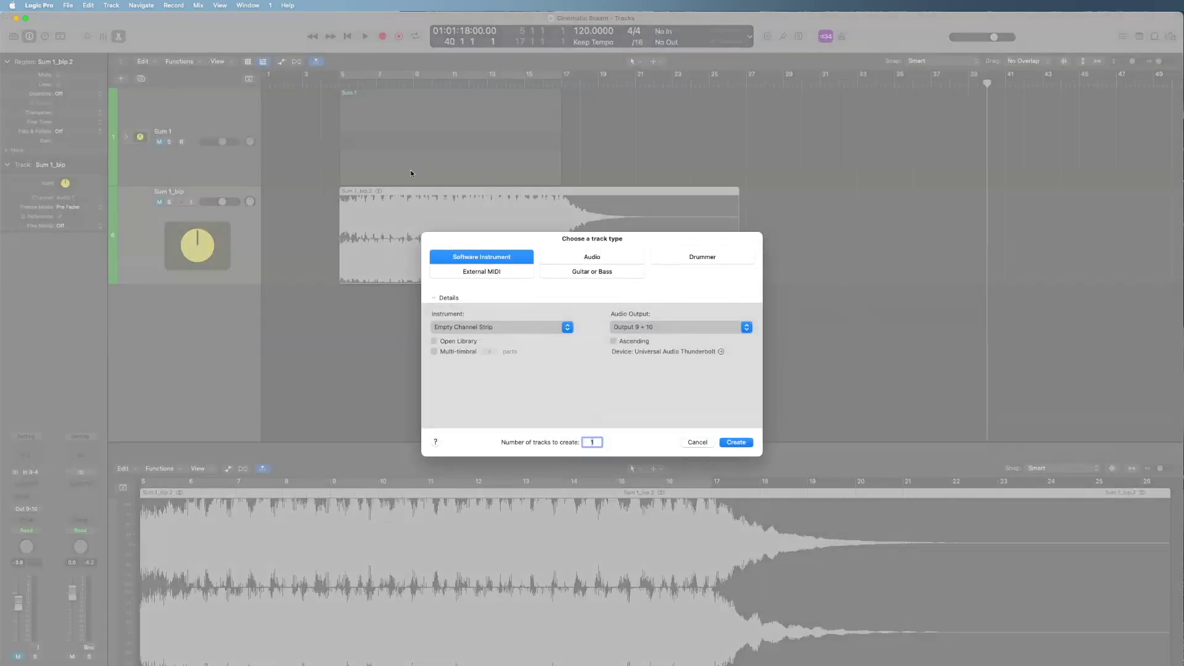
left_click(736, 442)
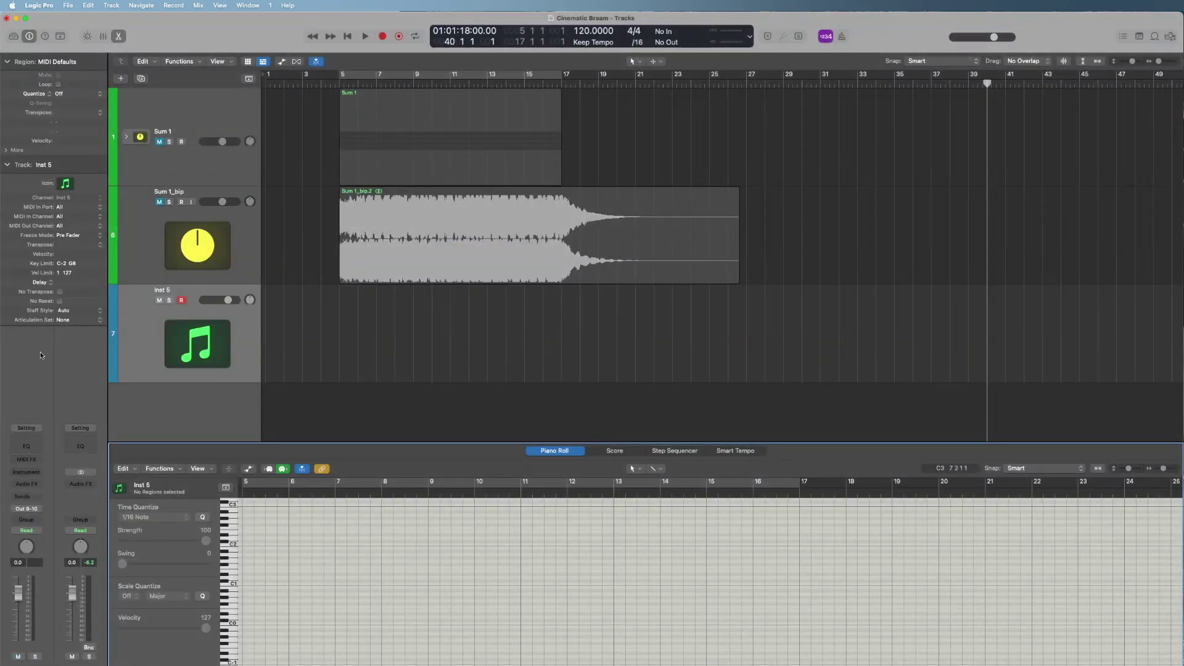
Step: Load the 000-Cinematic Braam performance from the library's user channel strip settings onto the new track
left_click(17, 37)
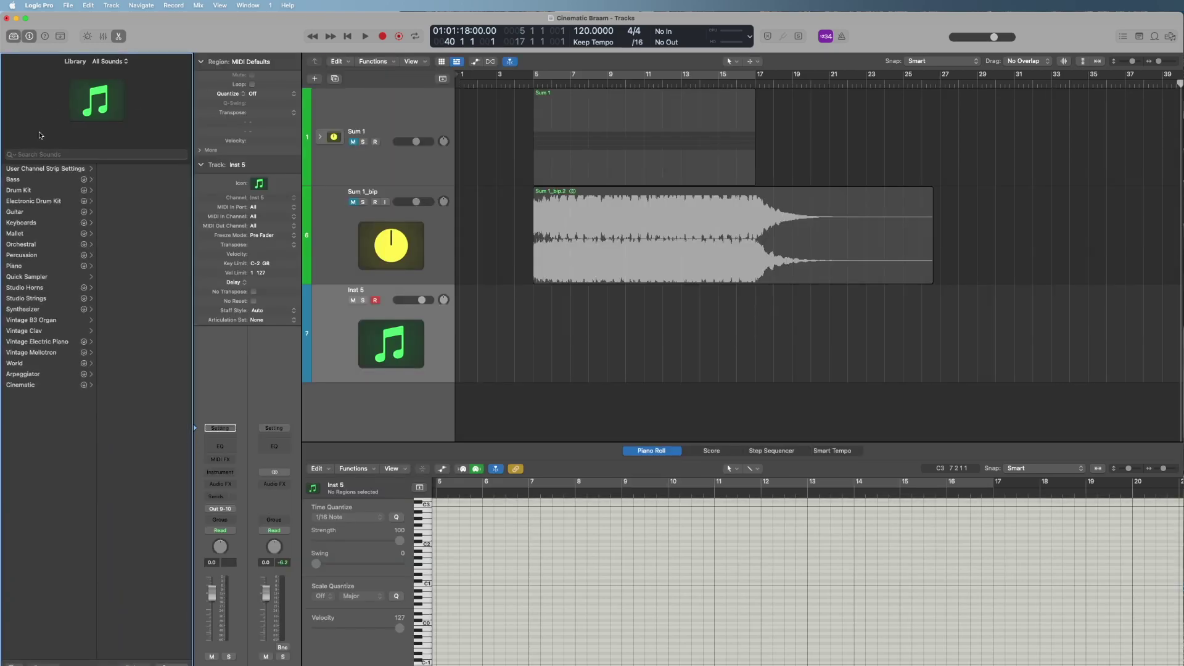
left_click(64, 170)
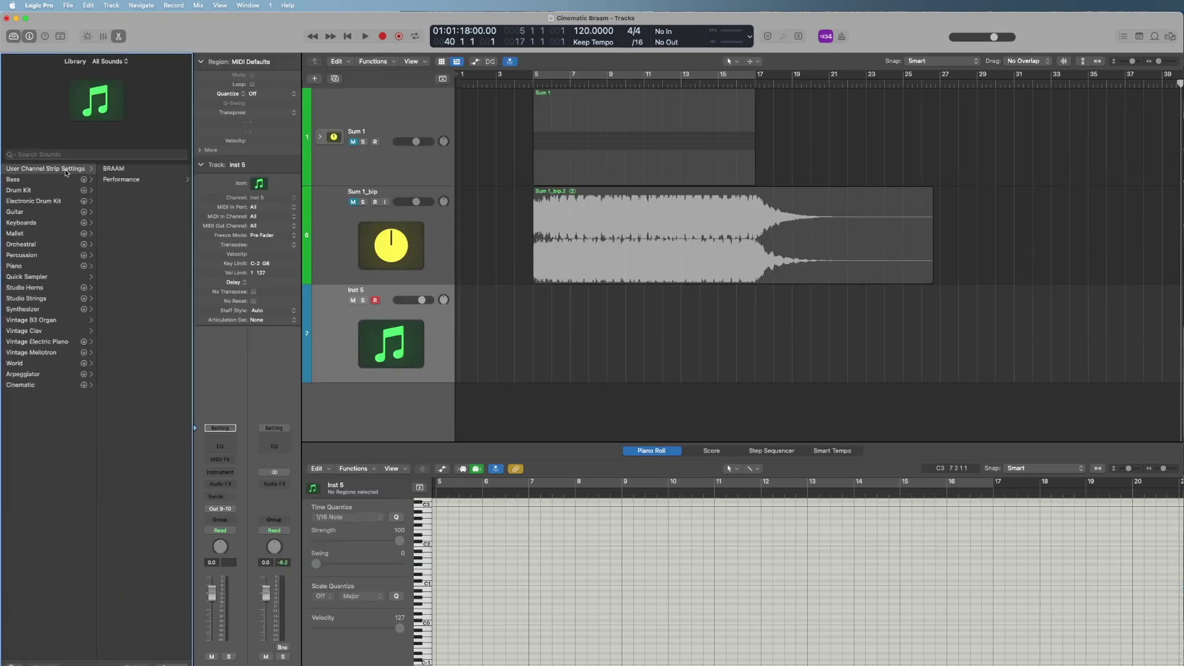
left_click(140, 181)
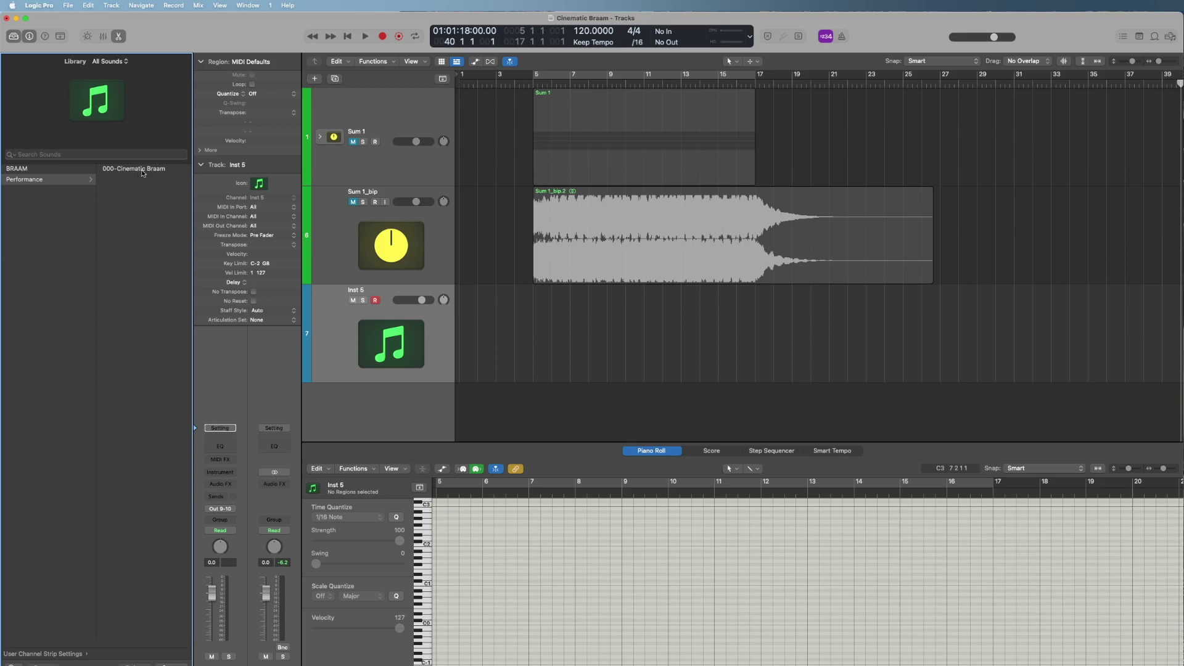
left_click(142, 171)
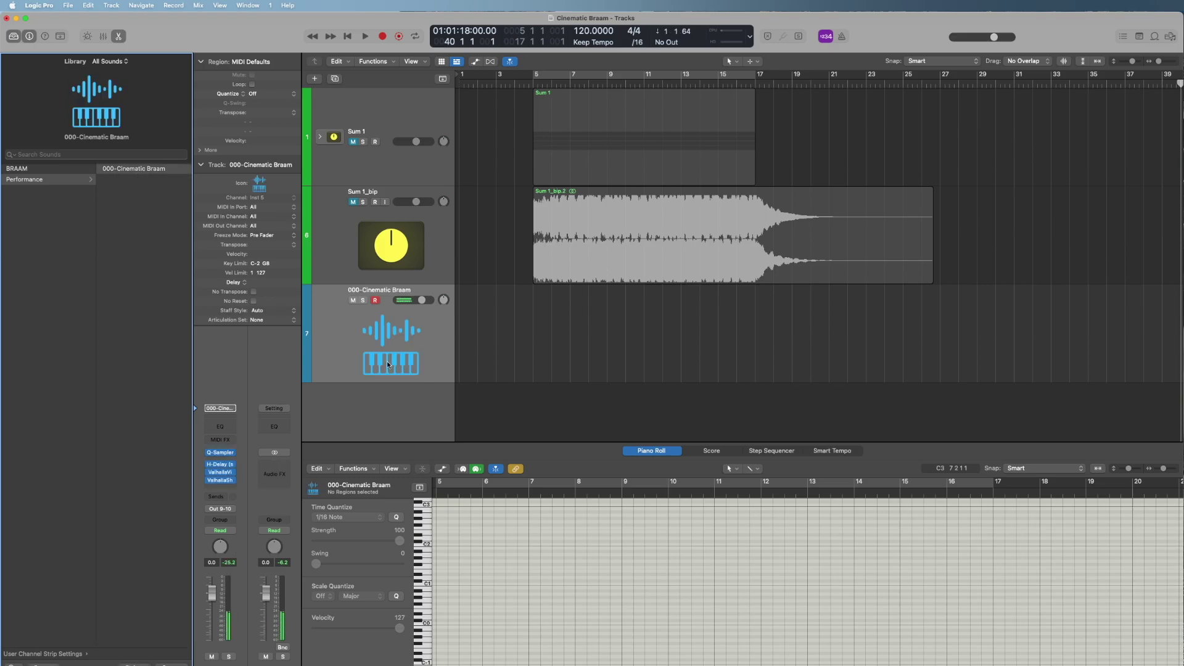